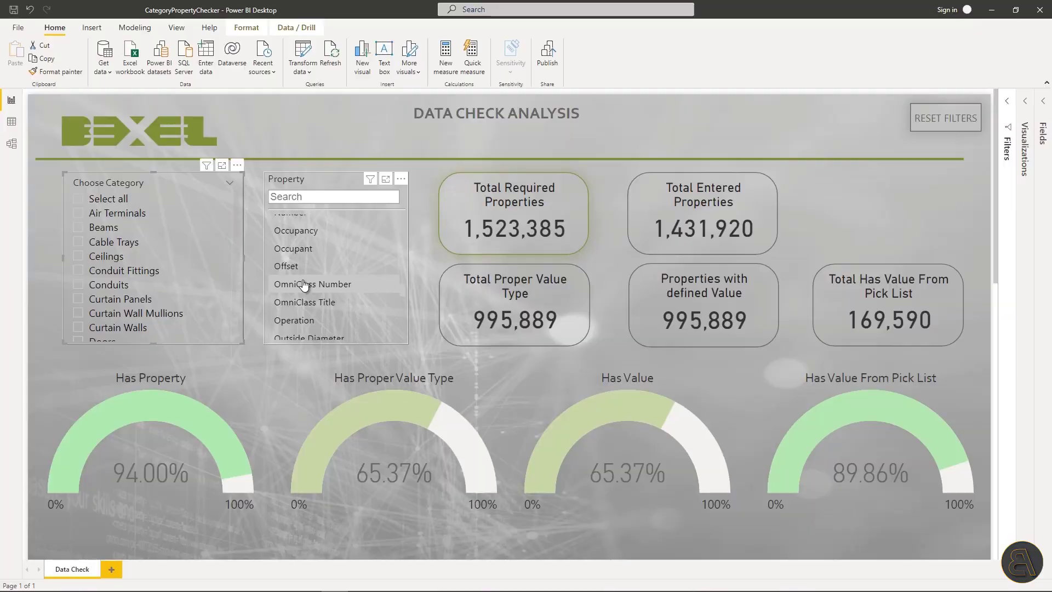
Filter the data check report by the Volume property and look through the results
scroll(303, 283, down, 5)
scroll(304, 284, down, 3)
click(304, 328)
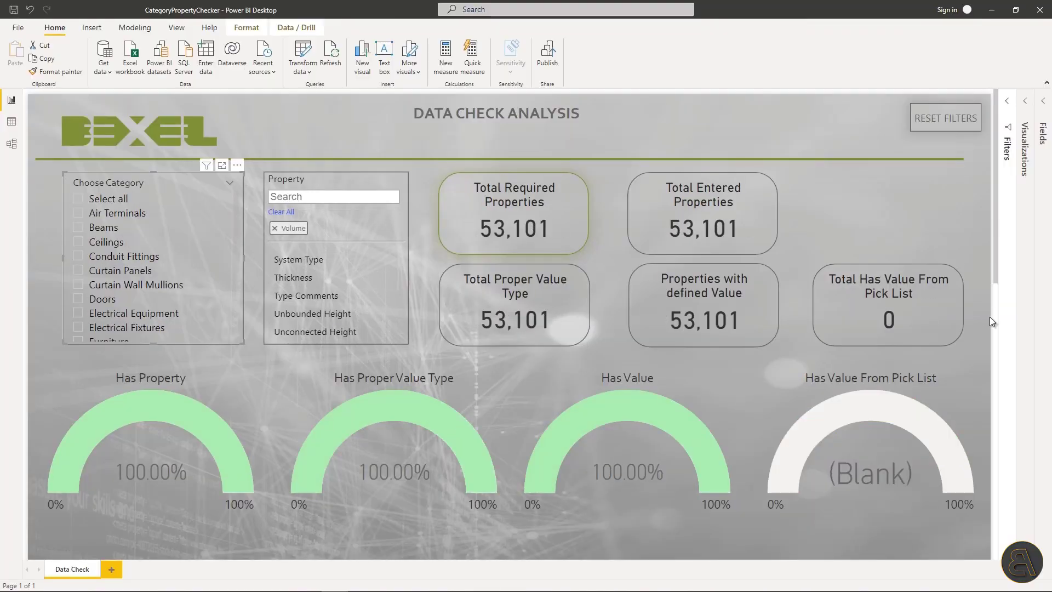
scroll(981, 328, down, 8)
scroll(893, 337, down, 8)
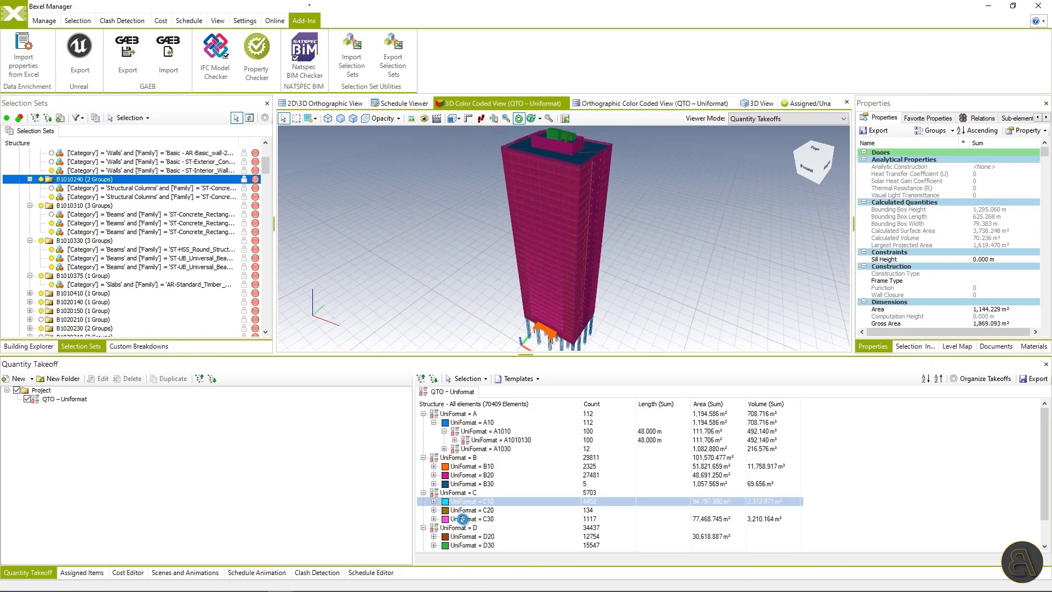
Isolate the elements of the UniFormat groups C10, C20 and C30 in Bexel Manager's 3D color coded view
shift+click(463, 519)
right_click(620, 313)
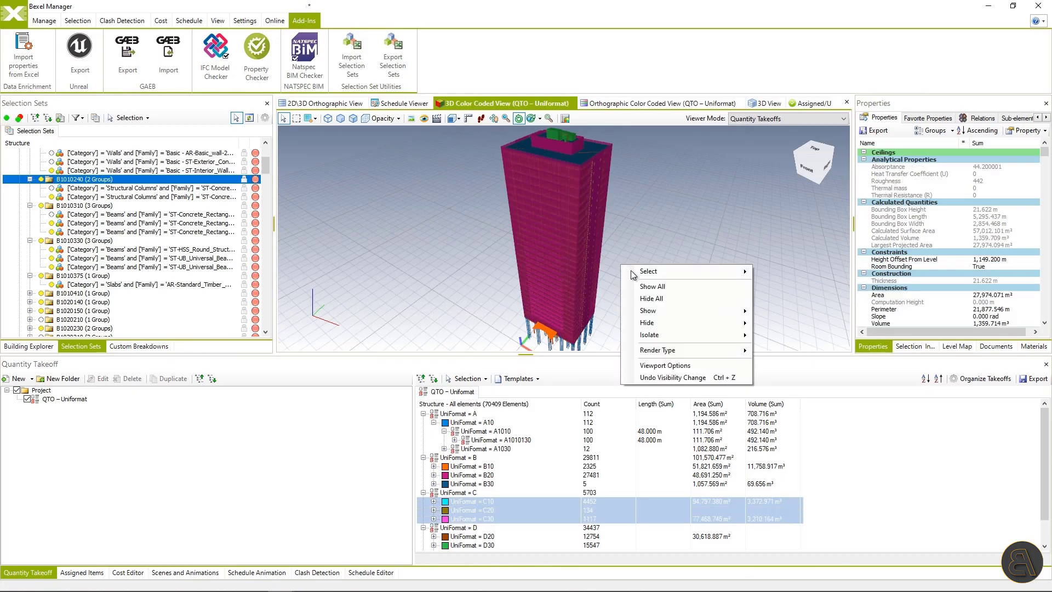
mouse_move(651, 333)
click(795, 335)
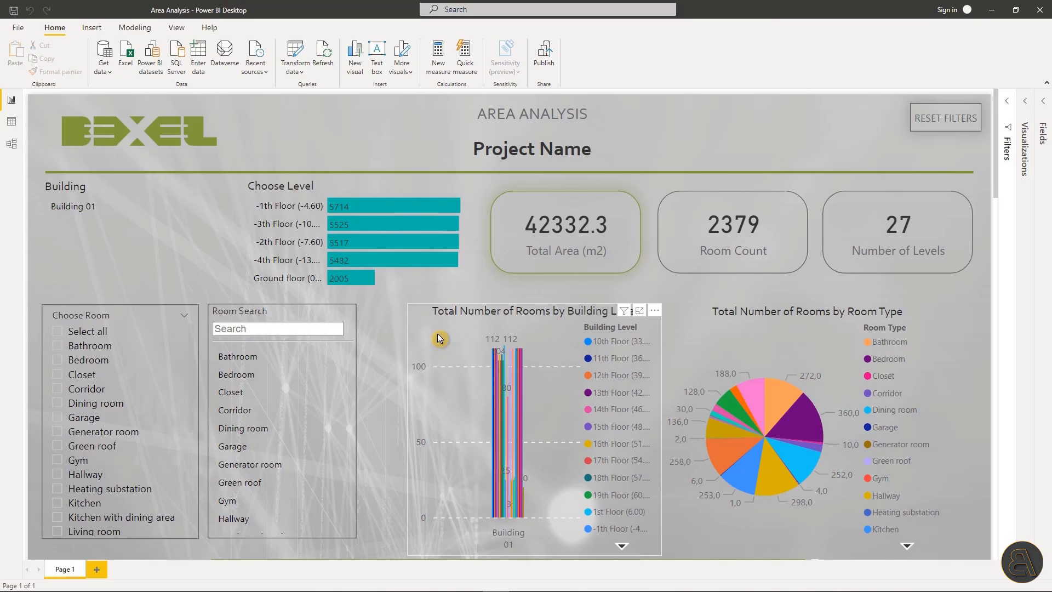
Look through the Area Analysis report in Power BI, from the room charts to the room table, treemap and area pie charts
scroll(438, 333, down, 5)
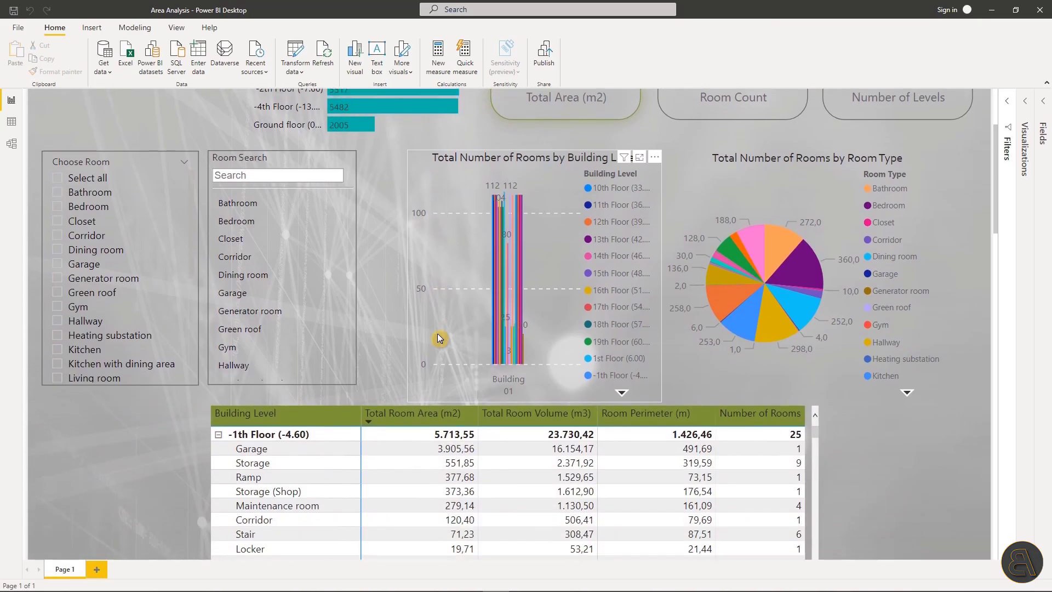
scroll(439, 337, down, 10)
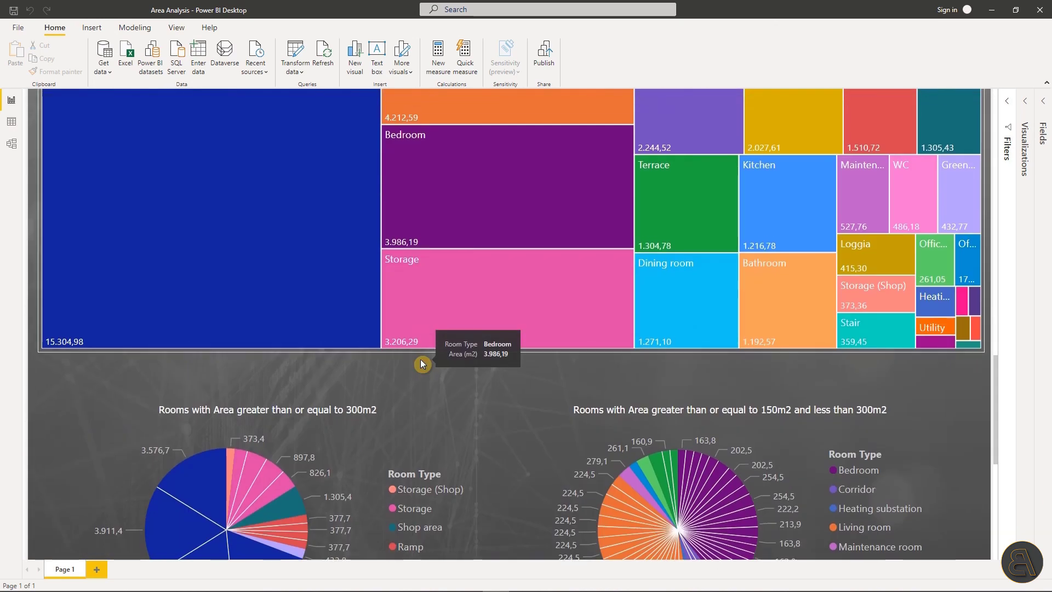
scroll(422, 363, down, 2)
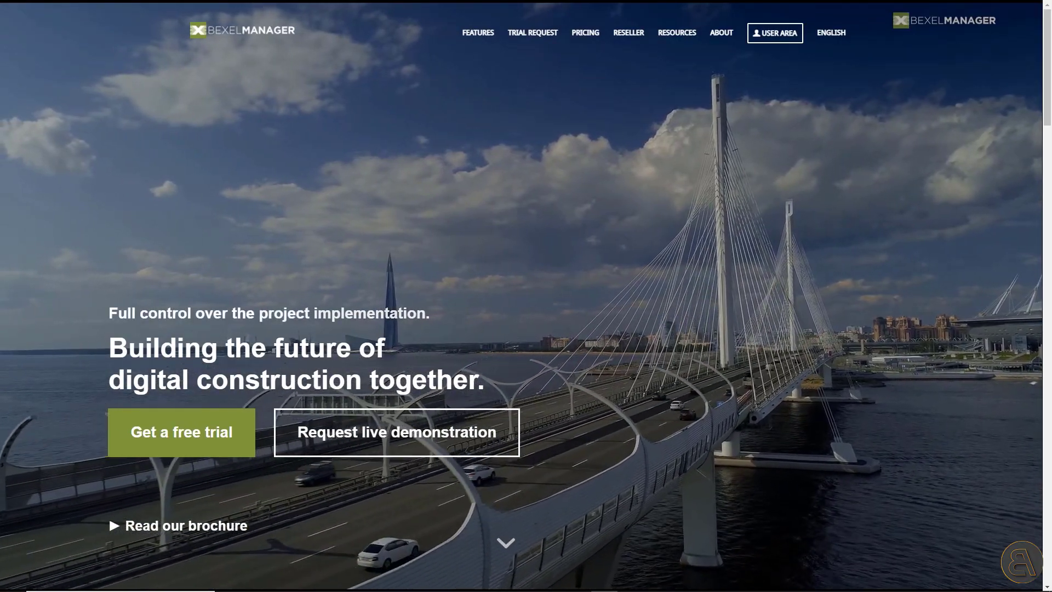
Find the free online education section on the Bexel Manager website, open its recording and close it again
scroll(1043, 134, down, 2)
drag(1043, 134, 1046, 477)
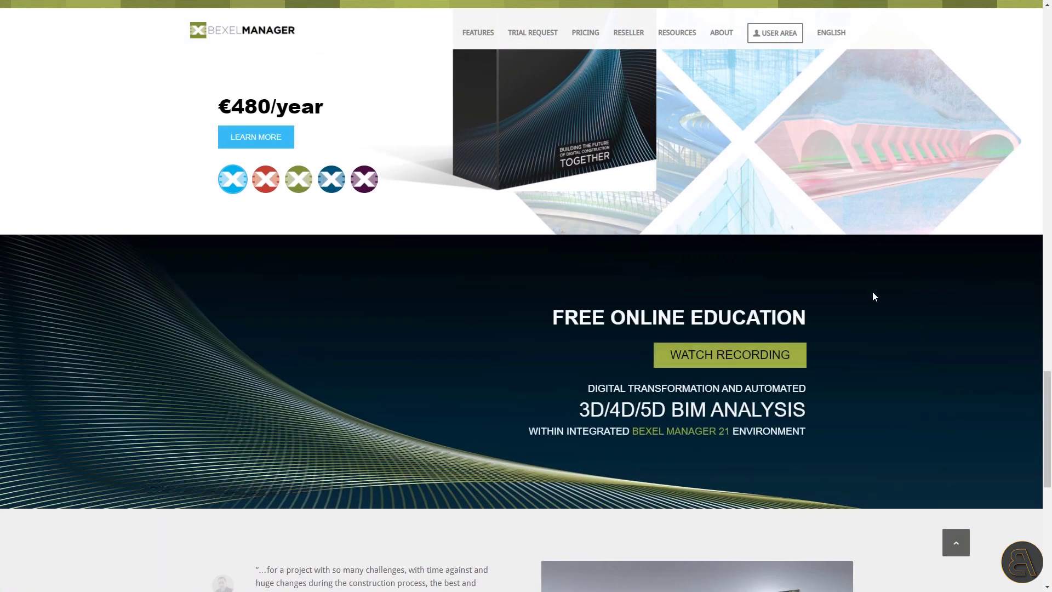
click(718, 359)
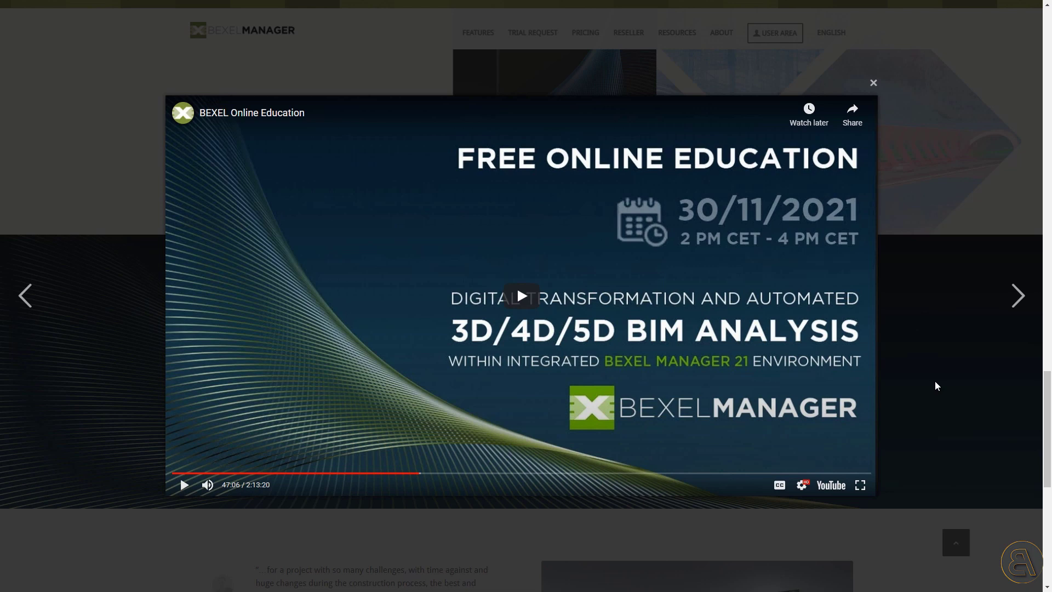
click(873, 83)
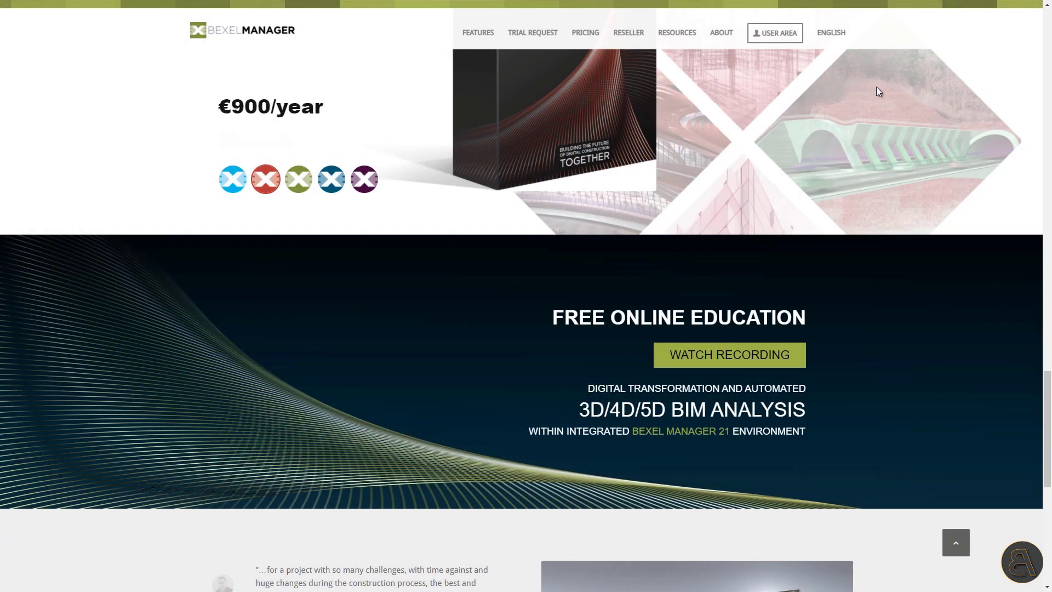
Return to the start of the Bexel Manager home page and open the free trial offer
scroll(1047, 403, up, 7)
scroll(1047, 403, up, 20)
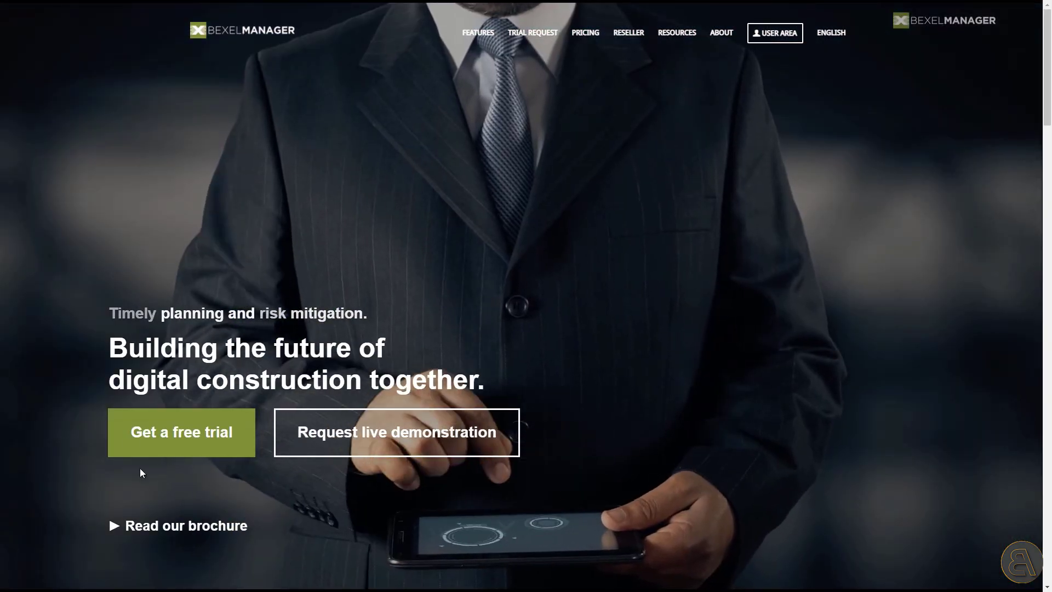
click(189, 433)
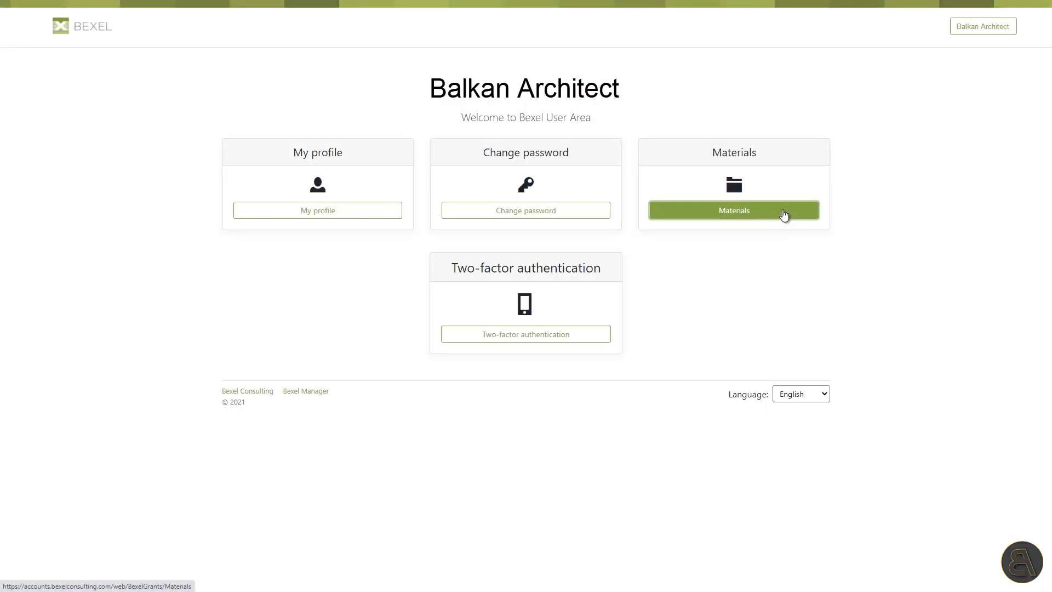
Open the user area's Materials page and look through the Manuals, Tutorials and Add-ins sections one by one
click(787, 210)
click(261, 119)
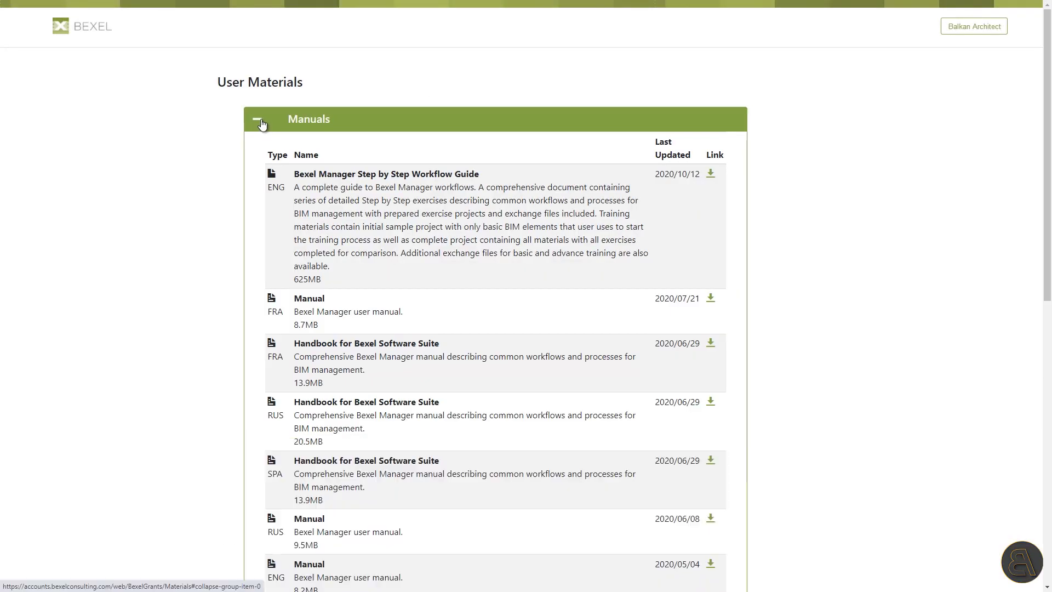
click(260, 122)
click(258, 149)
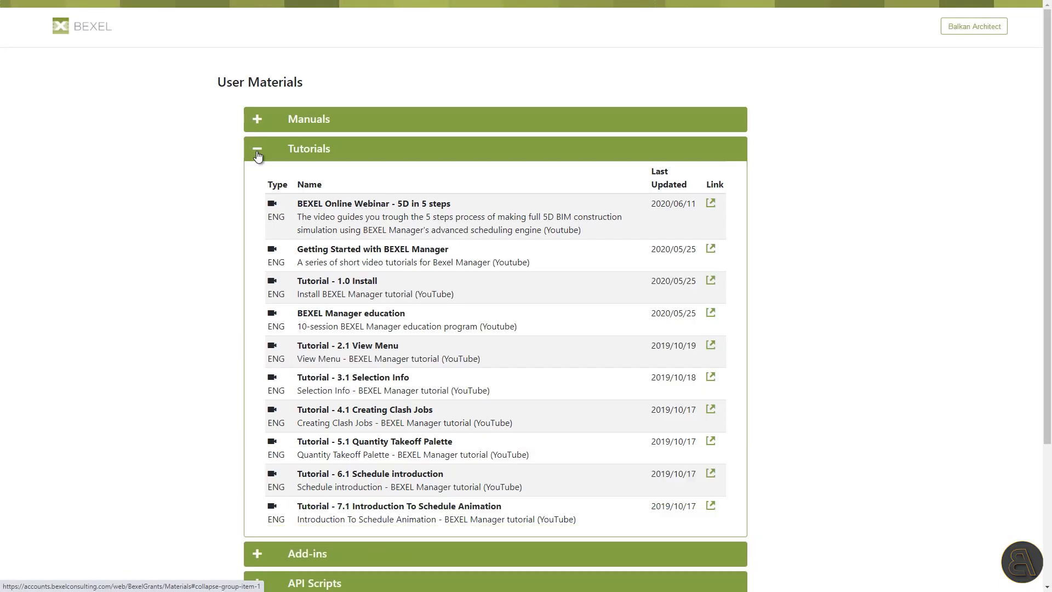
click(258, 150)
click(260, 177)
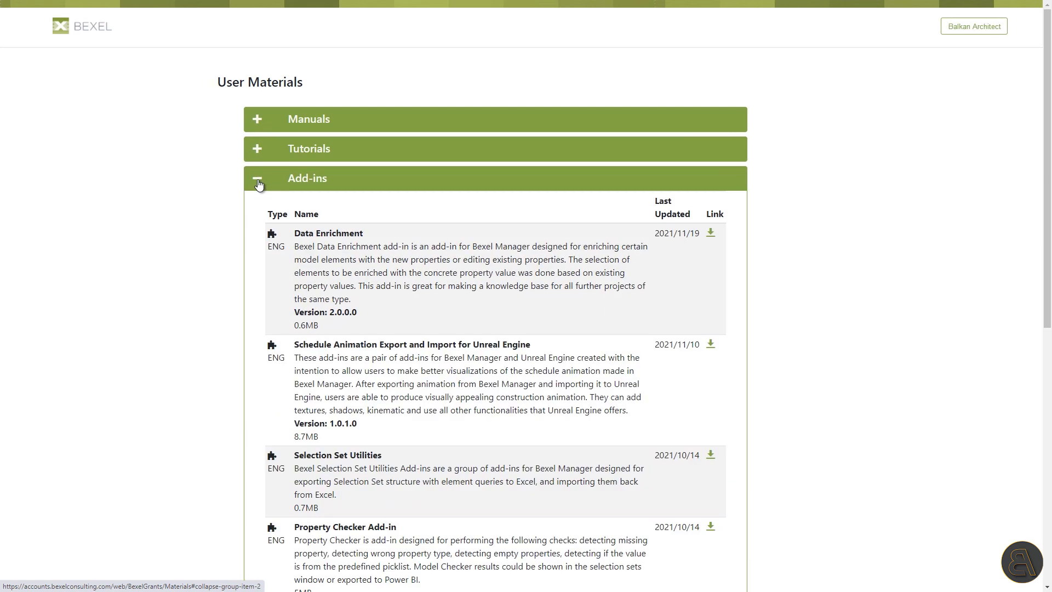
click(259, 185)
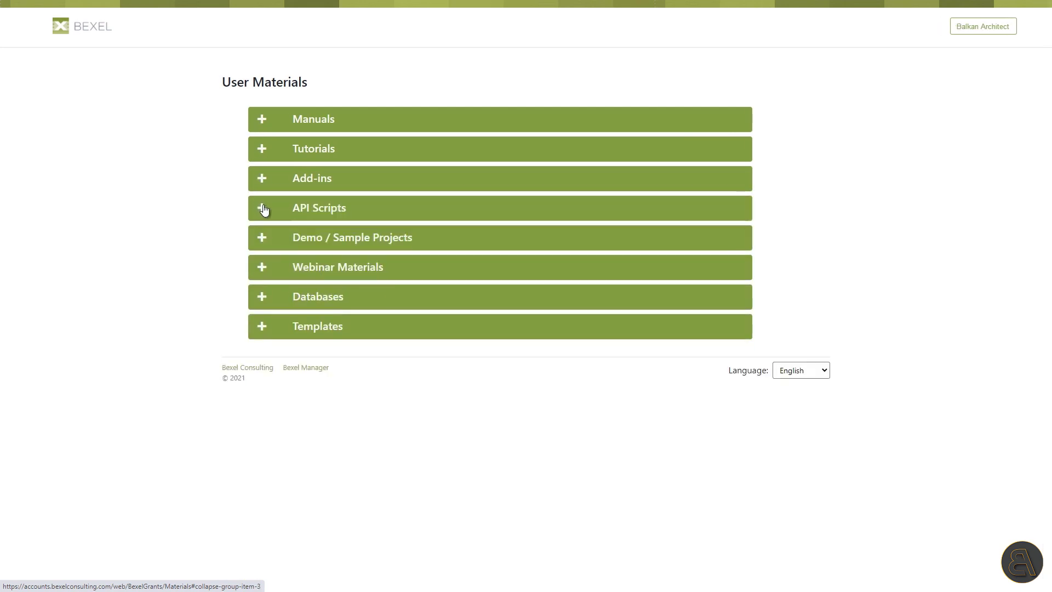
Look through the API Scripts section and the downloads listed under Demo / Sample Projects
click(263, 209)
click(264, 210)
click(259, 240)
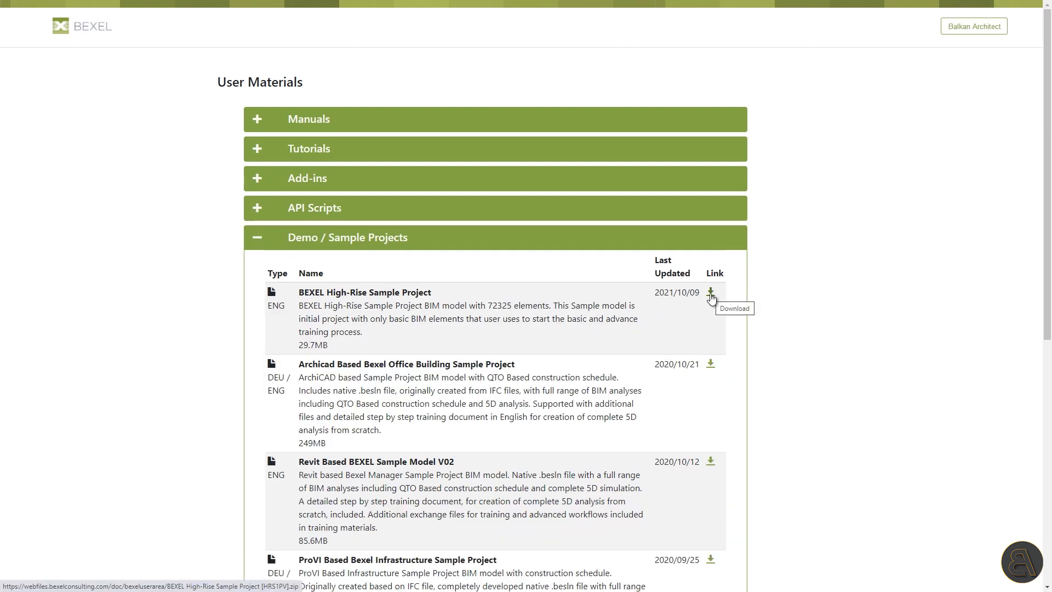
scroll(792, 332, down, 3)
scroll(792, 328, down, 4)
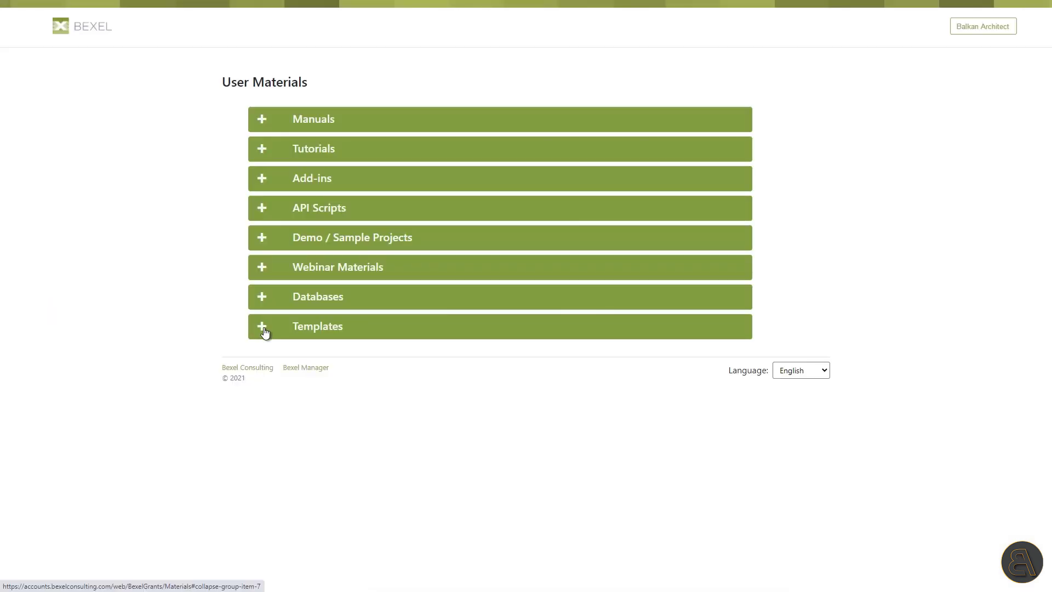
Expand the Templates section and look through its clash detection and selection set templates
click(264, 329)
scroll(484, 364, down, 5)
scroll(484, 364, down, 5)
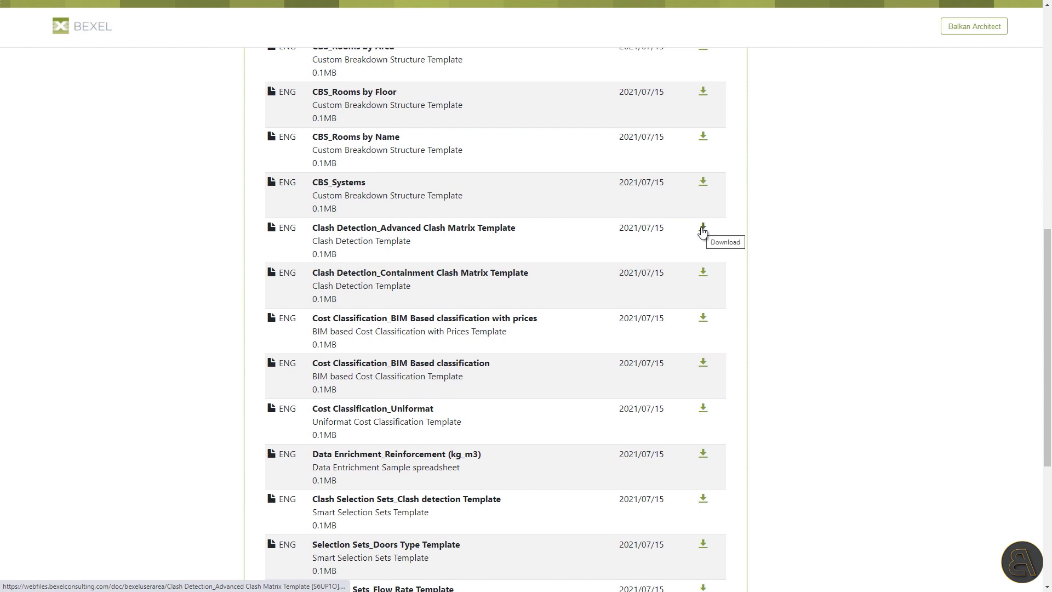
scroll(741, 306, down, 4)
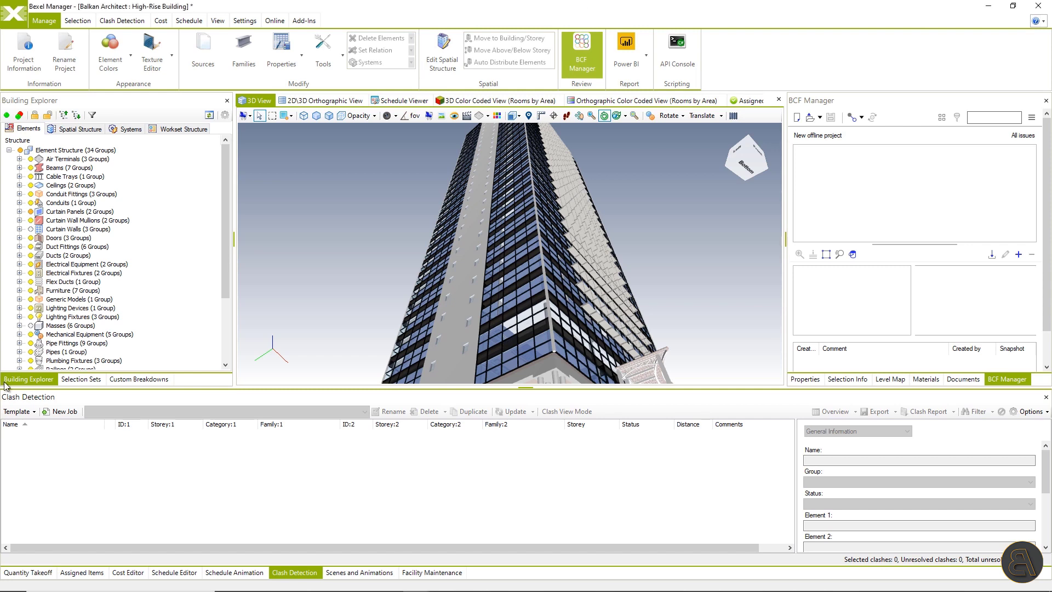
In Bexel Manager, show the selection sets, start importing new ones and choose the Selection Sets Clash detection_Template Excel file
click(83, 379)
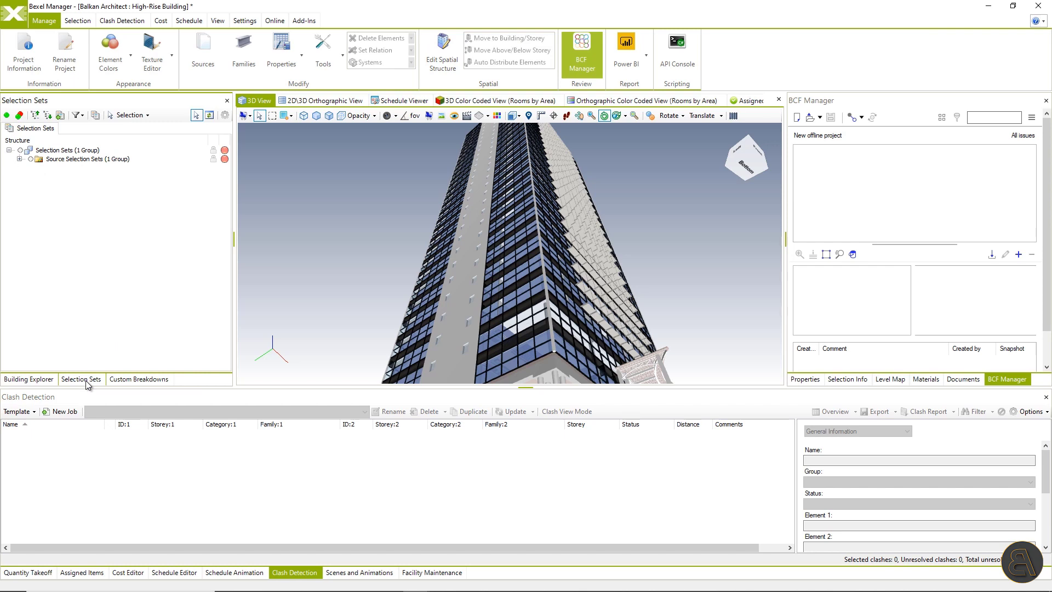
click(305, 21)
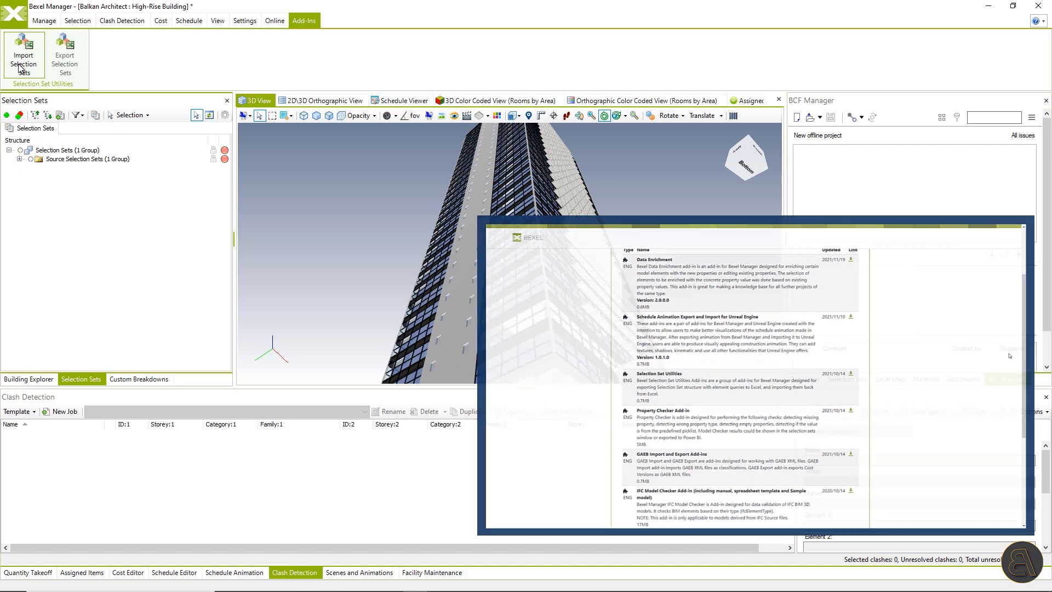
click(22, 62)
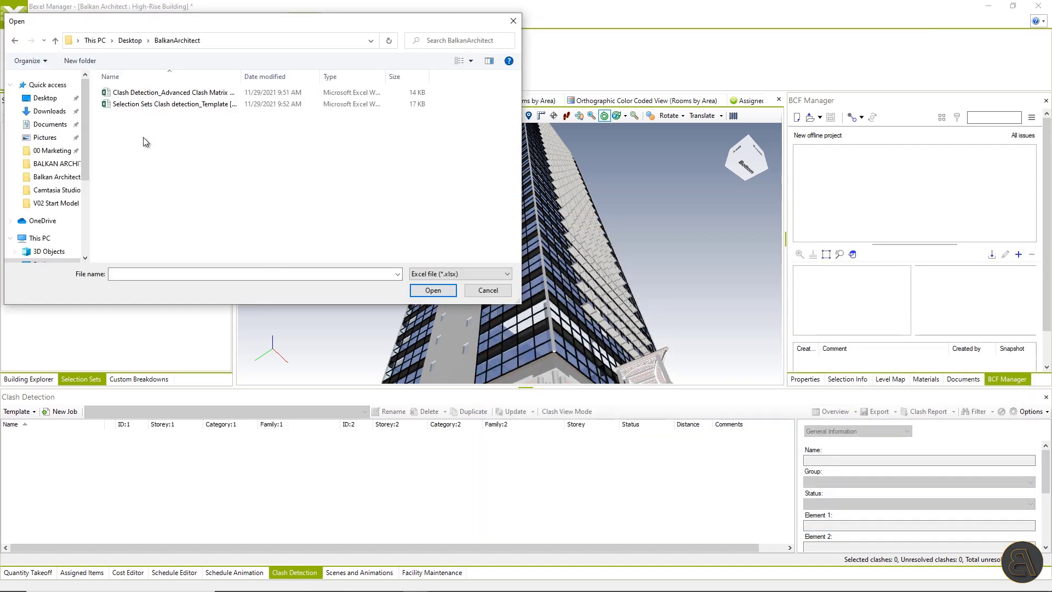
click(206, 104)
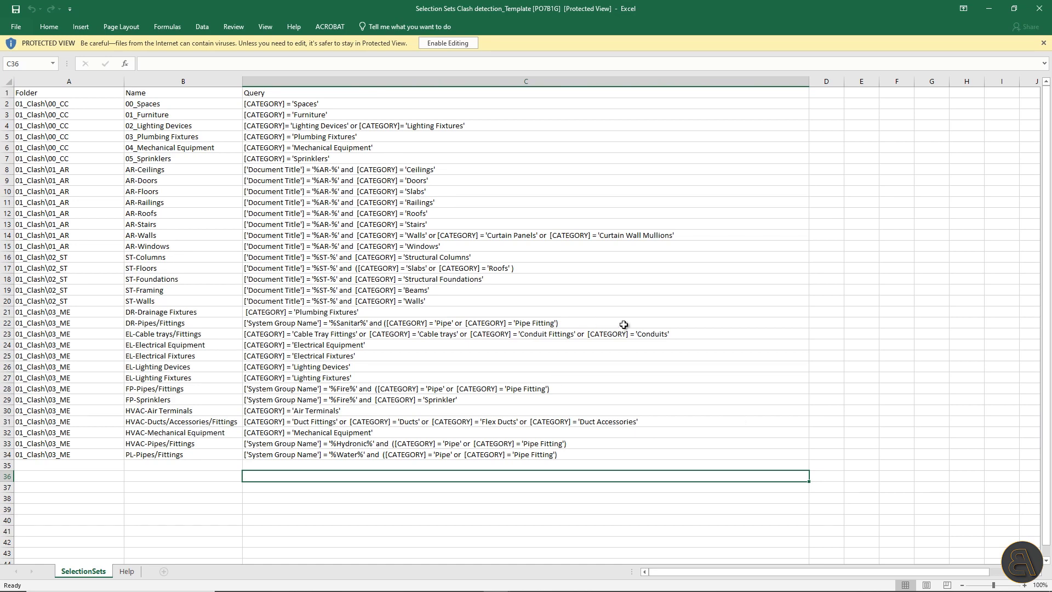
Examine the Folder, Name and Query columns of the selection sets template in Excel
click(81, 77)
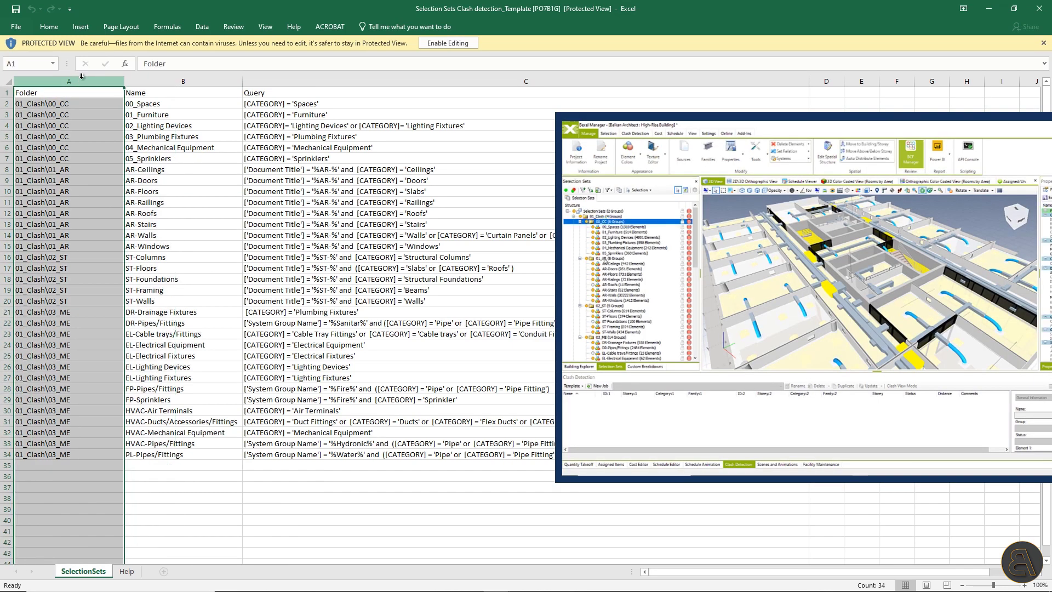
click(168, 81)
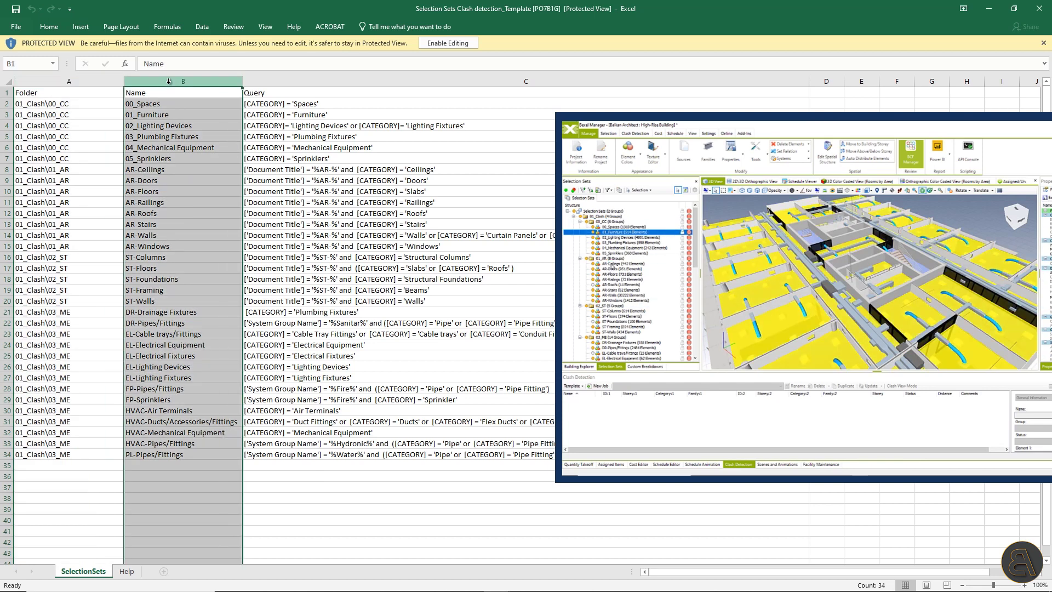
click(283, 81)
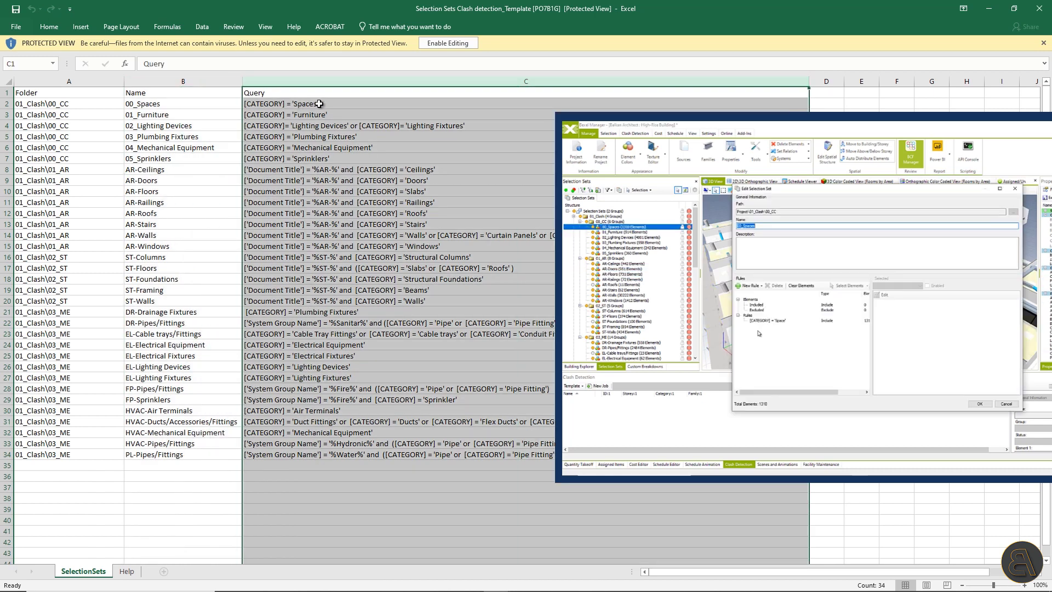
Examine individual selection set queries in the template, from spaces and lighting devices to AR ceilings, doors, railings and drainage pipes
click(273, 105)
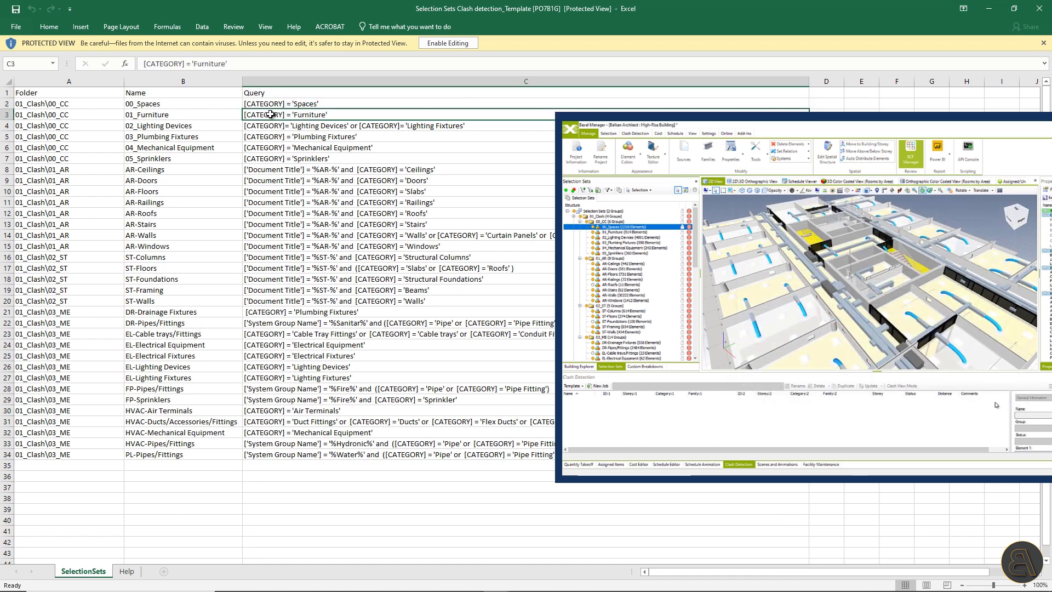
click(273, 126)
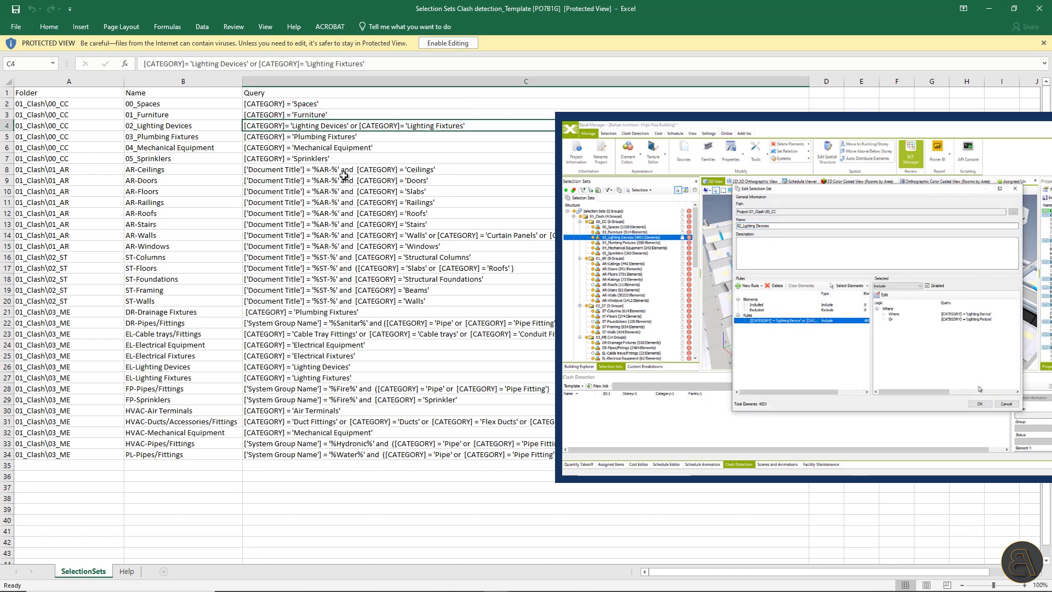
click(382, 169)
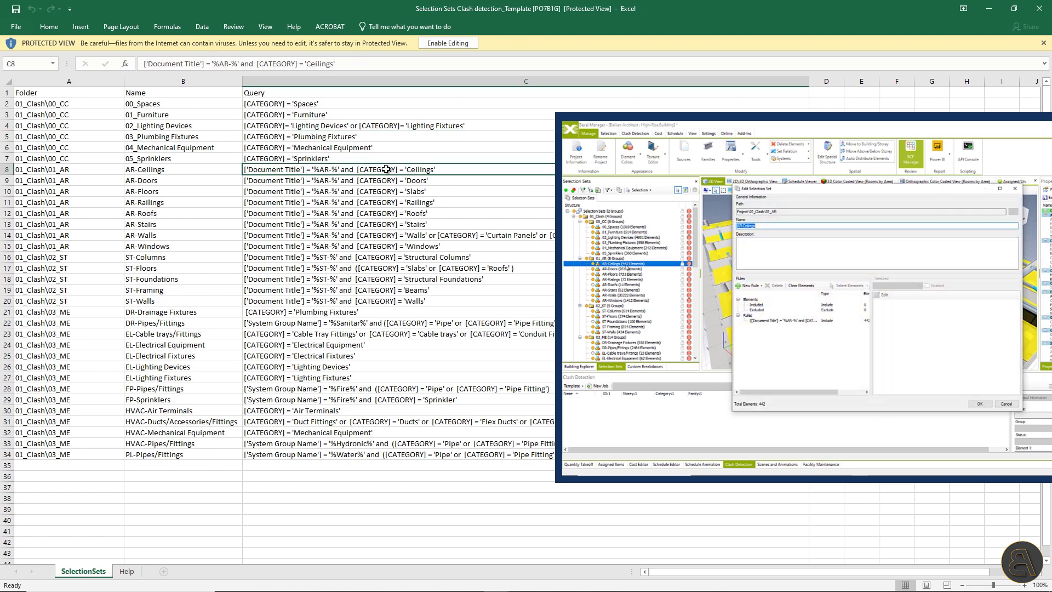
click(382, 181)
click(384, 202)
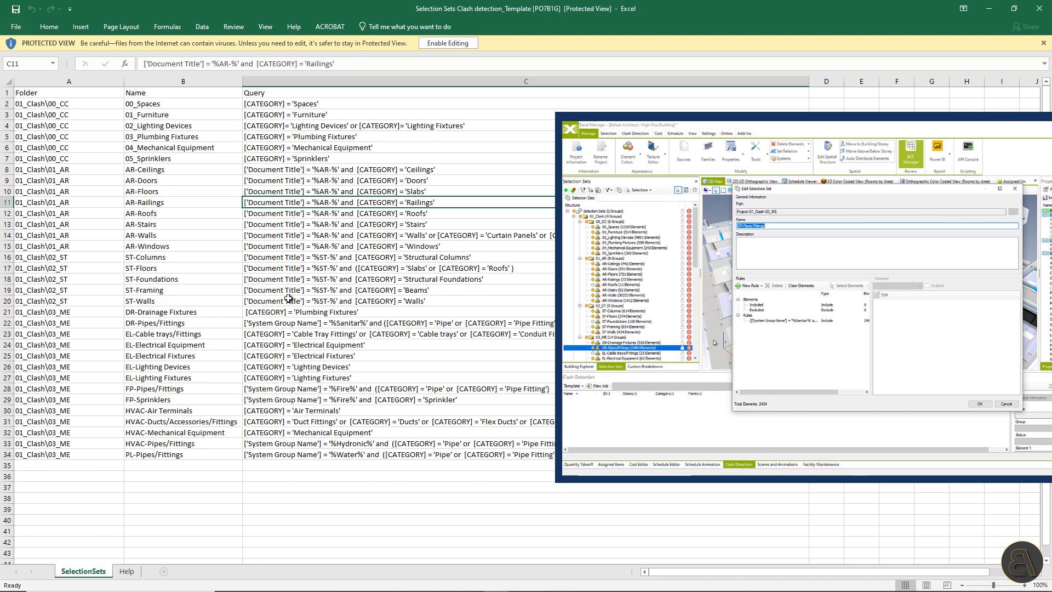
click(304, 313)
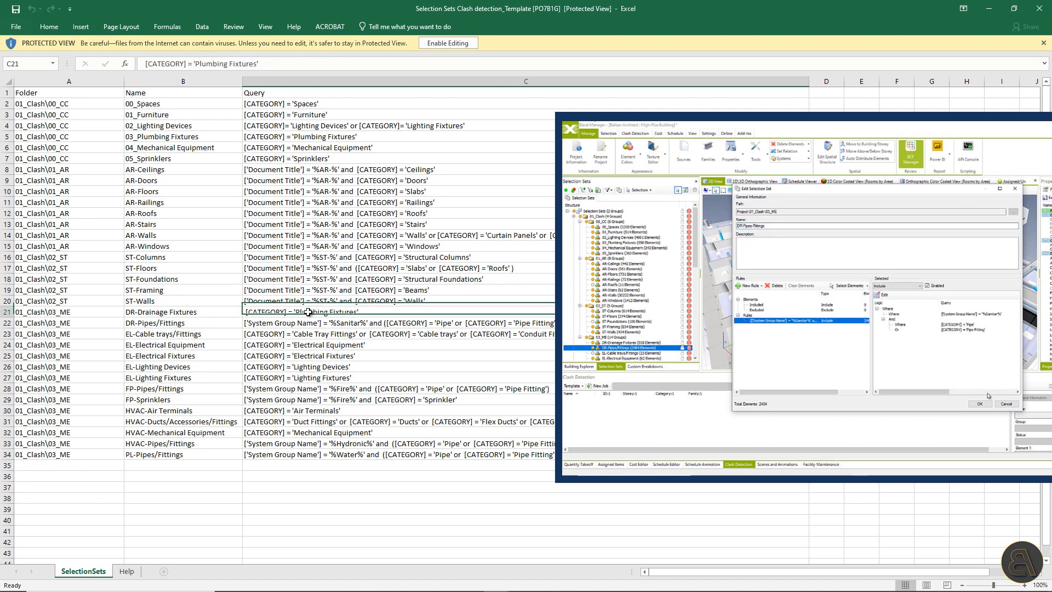
click(300, 324)
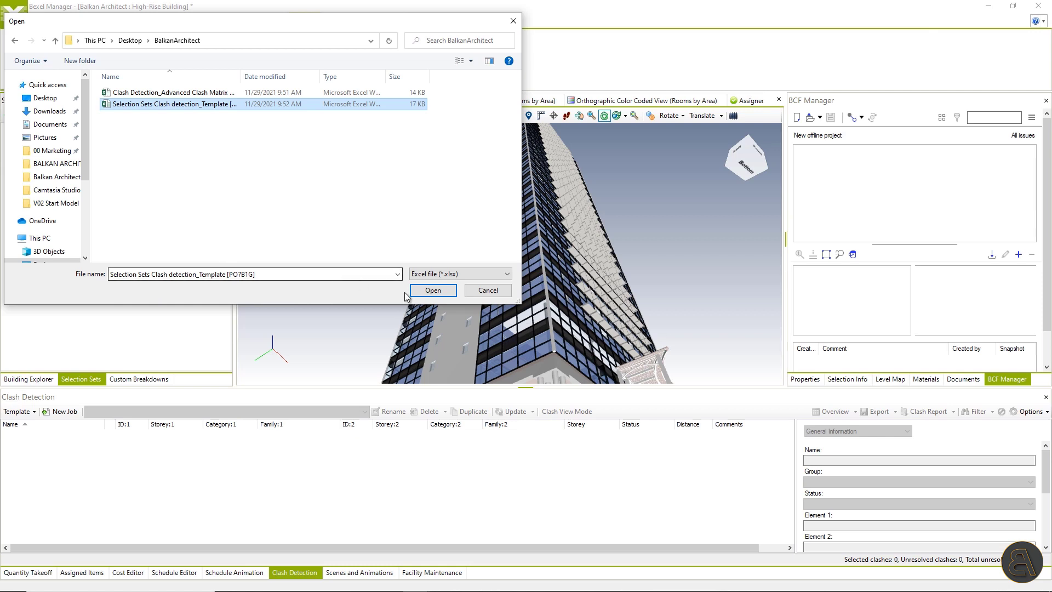
Import the chosen template file in Bexel Manager and expand the 01_Clash folder of selection sets
click(422, 292)
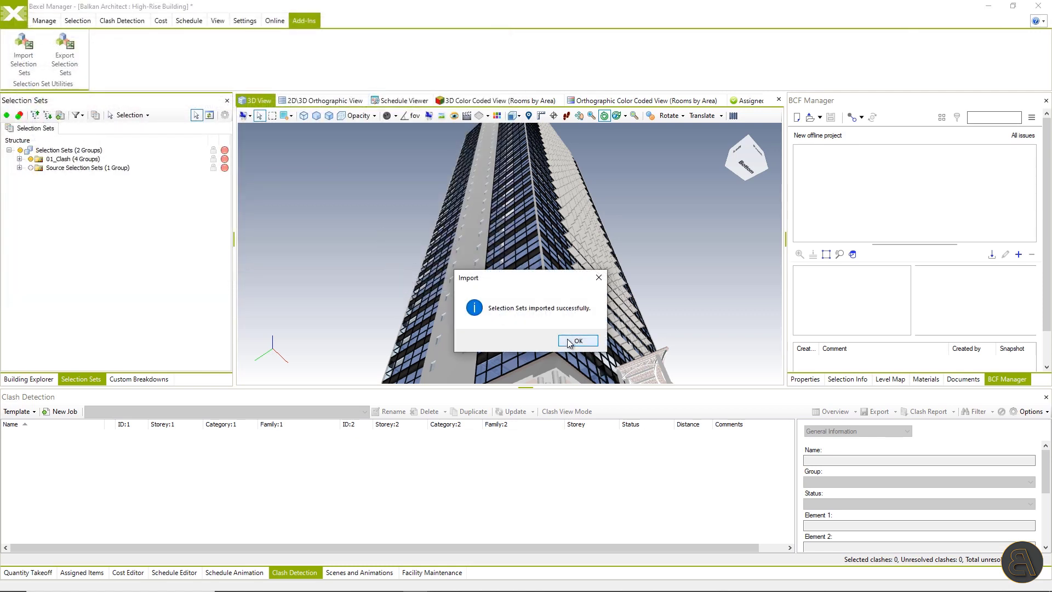
click(577, 341)
click(19, 159)
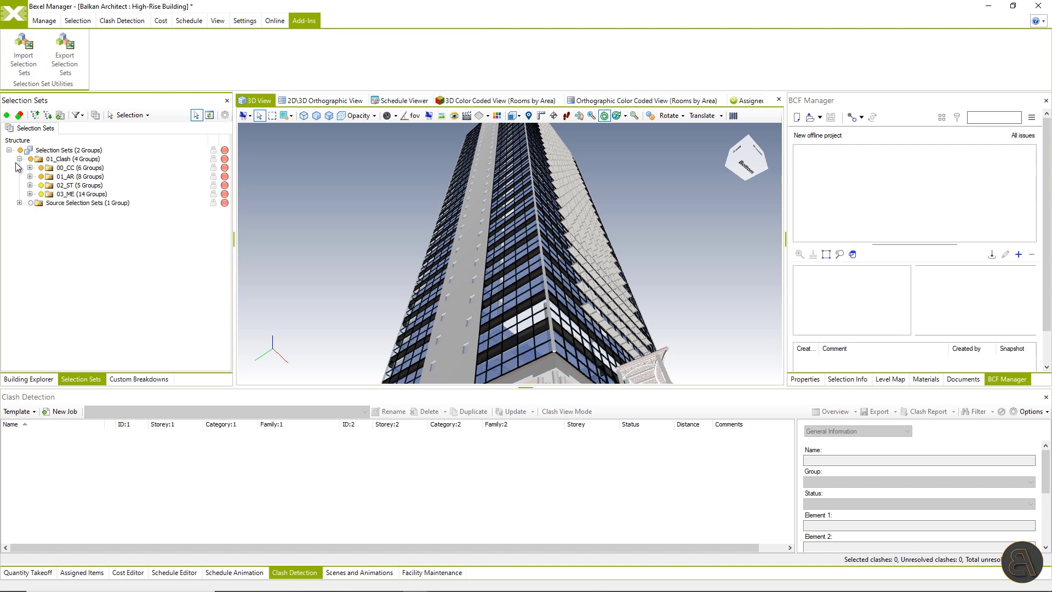
Expand all groups in the selection sets tree, look through them, and show the element properties
click(48, 115)
scroll(121, 188, down, 5)
scroll(120, 188, up, 5)
click(804, 379)
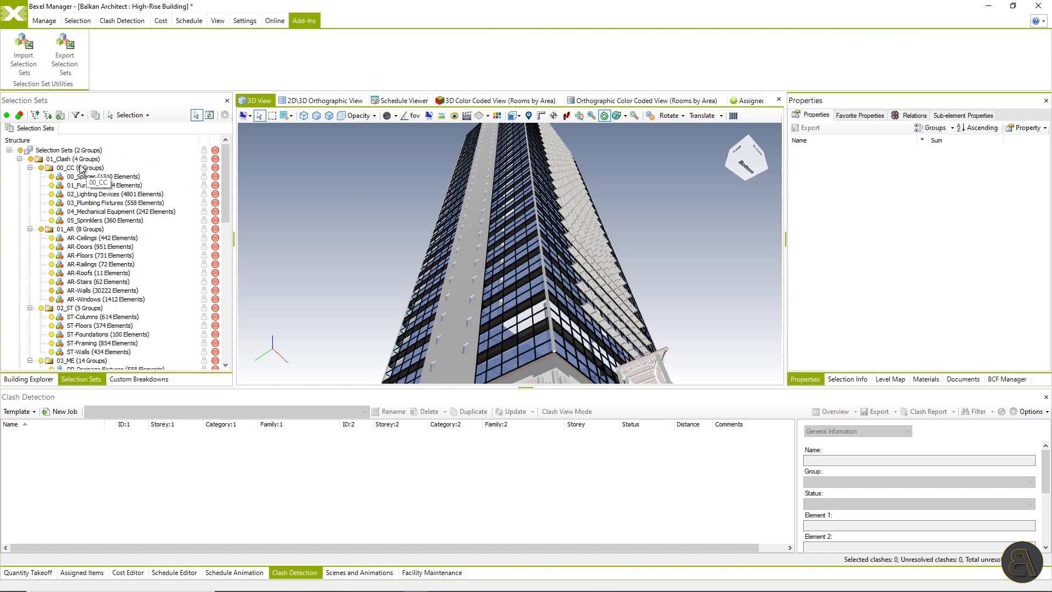
Hide the other selection sets, show the 03_ME group in the 3D view, and select a mechanical equipment element to inspect its properties
click(81, 168)
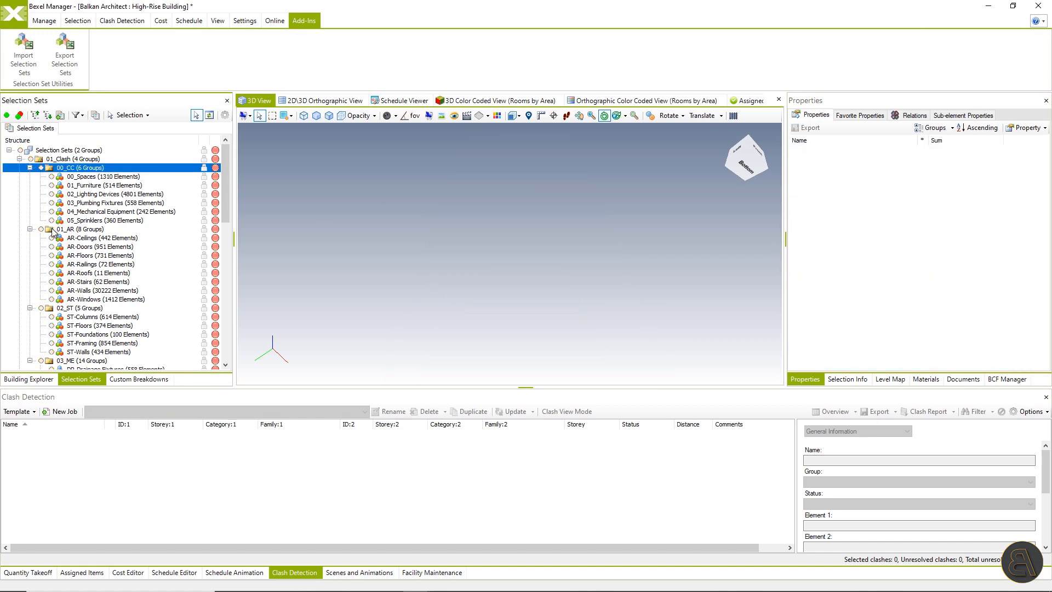
click(41, 362)
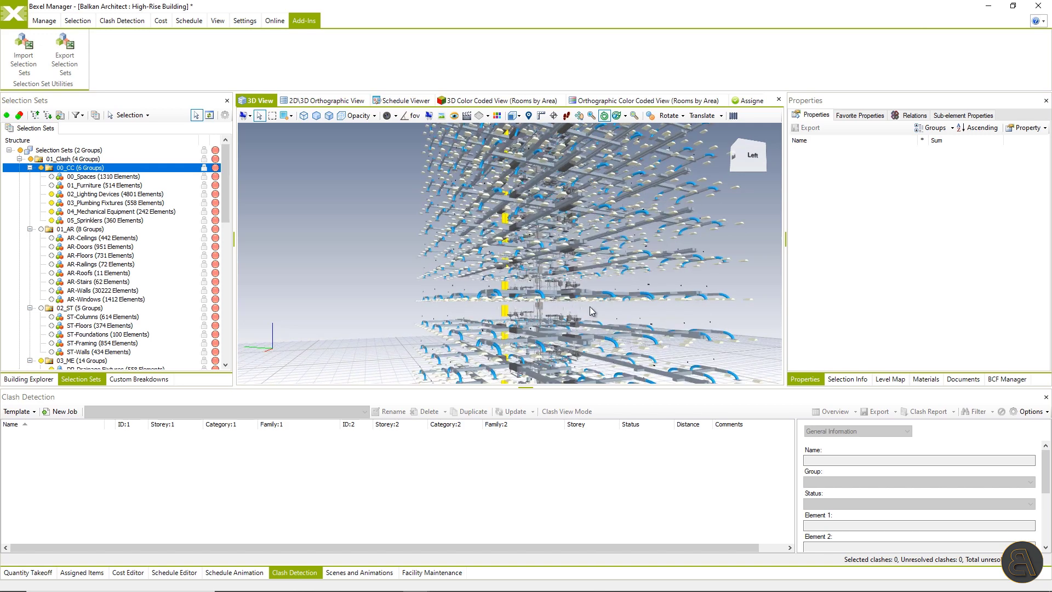
click(569, 292)
scroll(79, 262, down, 2)
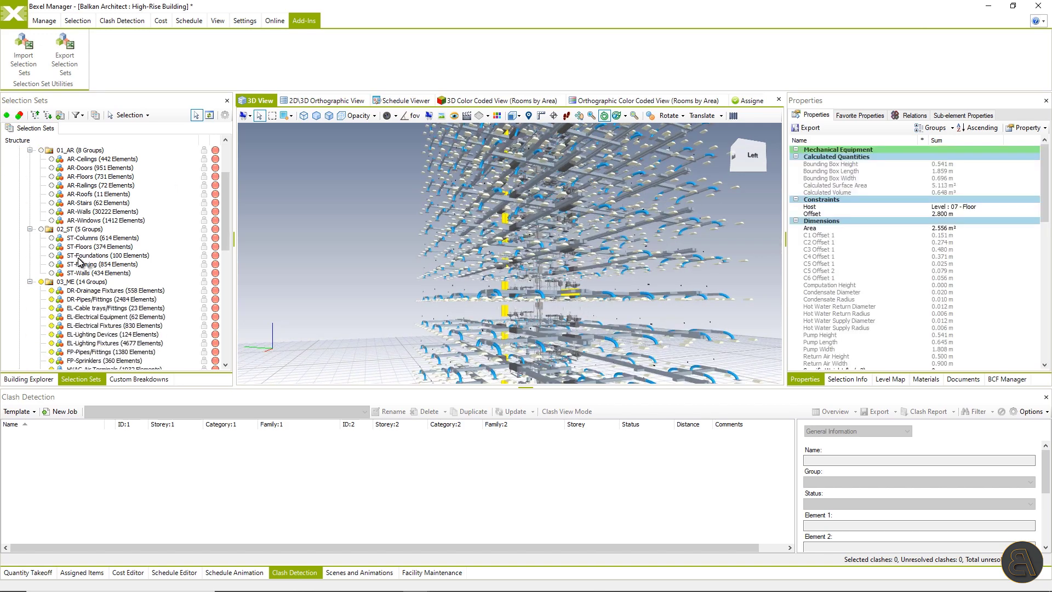
Replace the 03_ME group with 02_ST in the 3D view, inspect a structural slab, and make all selection sets visible again
click(41, 281)
click(41, 229)
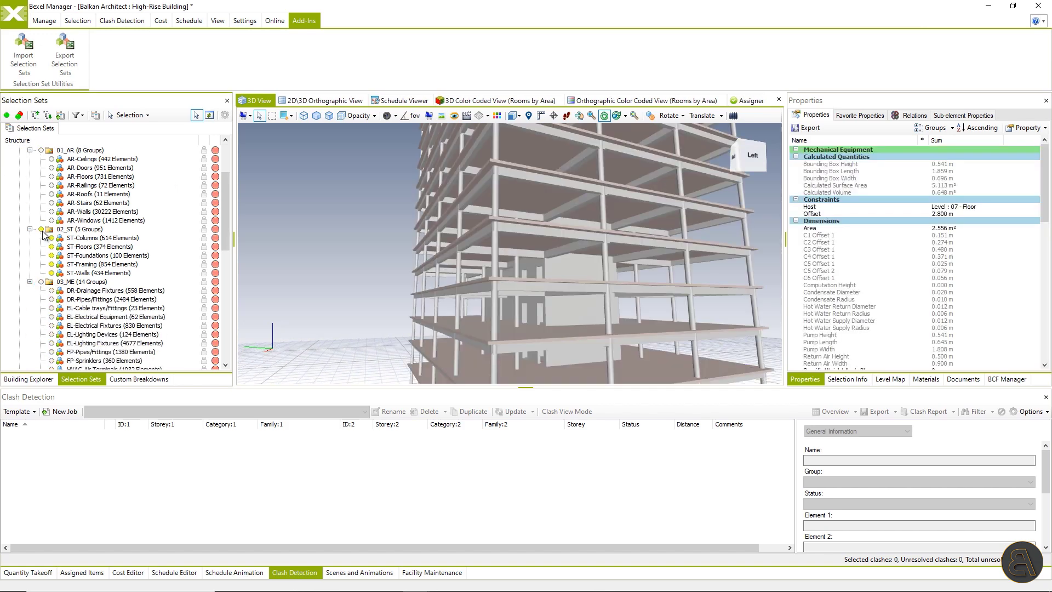
click(559, 339)
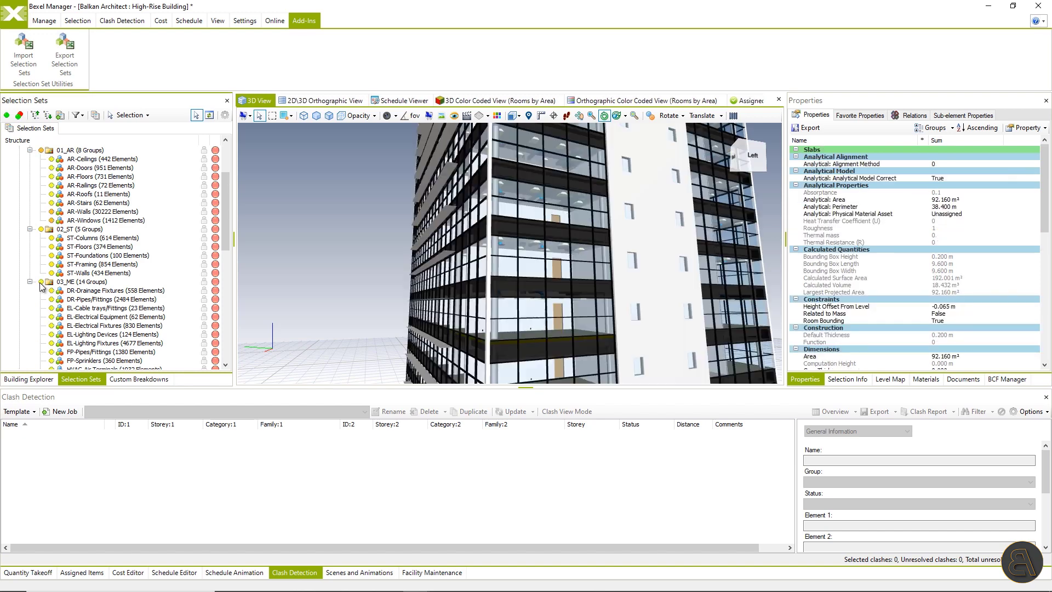
click(79, 167)
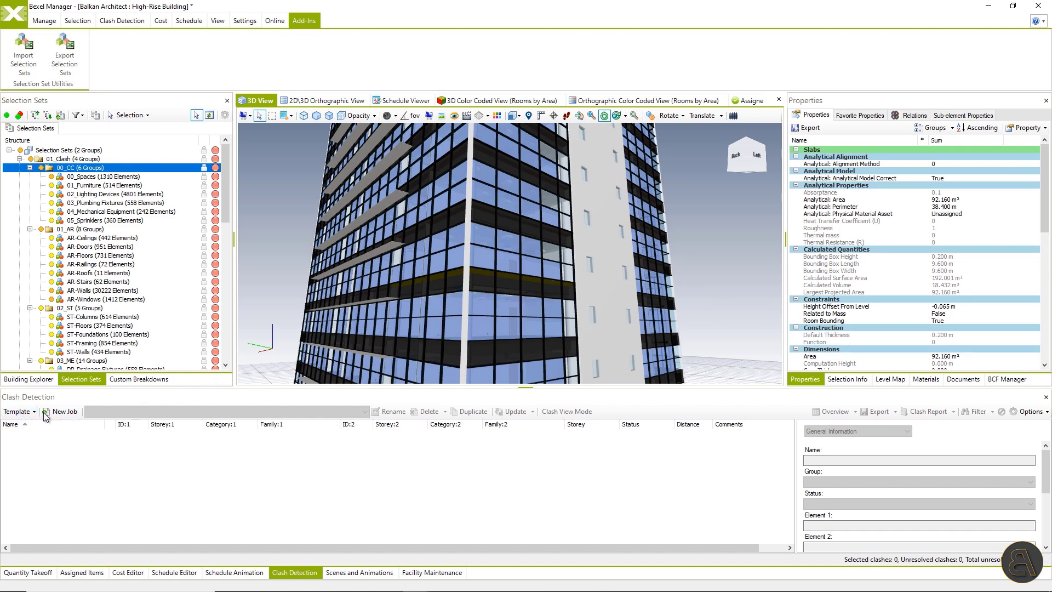
Examine a new clash job's left and right groups, clash types, tolerance and job name, and close it without creating the job
click(73, 413)
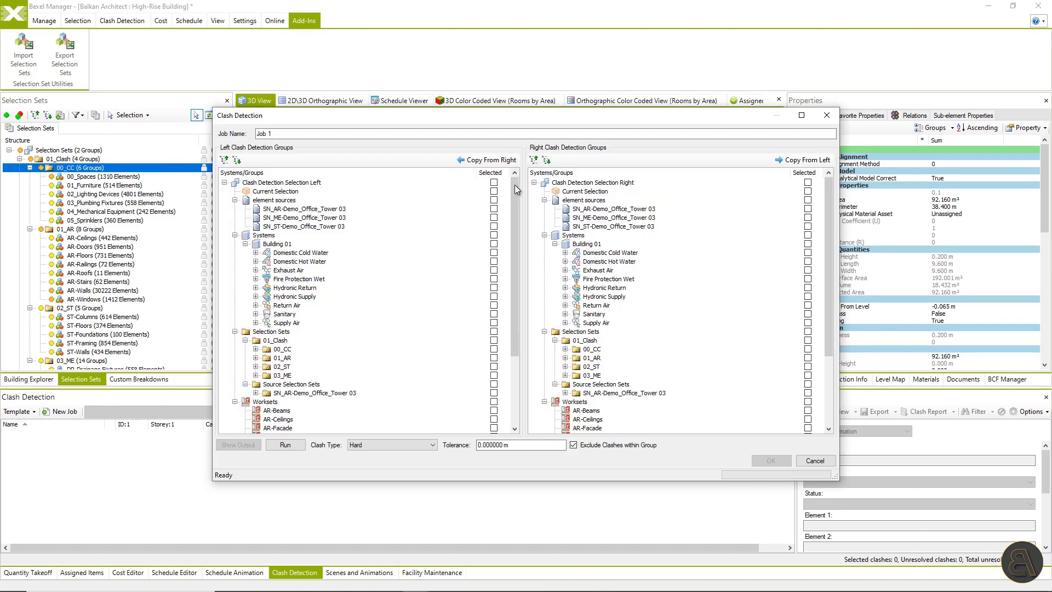
drag(514, 185, 497, 281)
drag(829, 216, 825, 285)
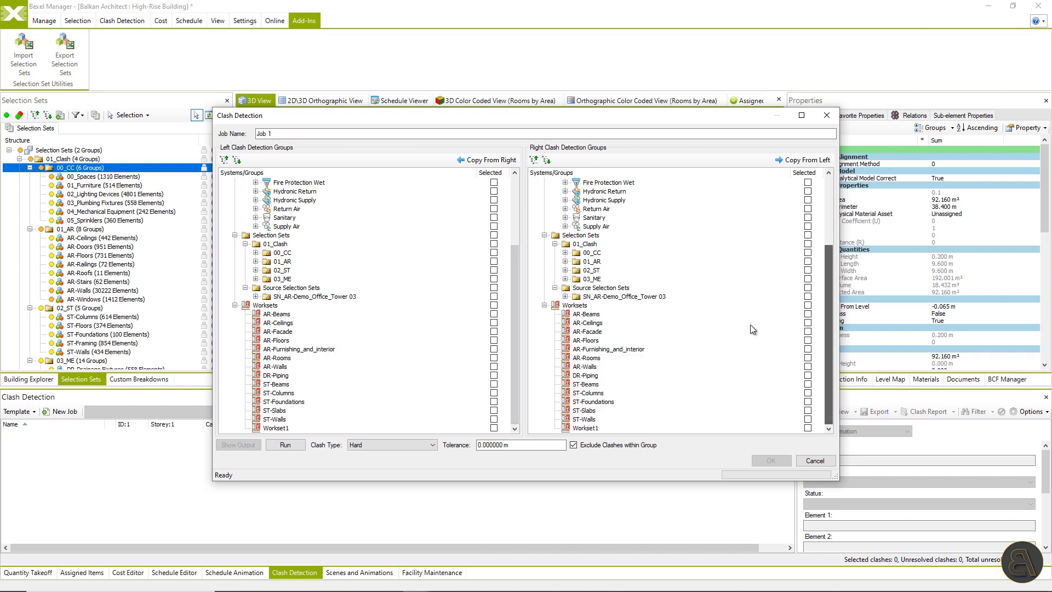
click(432, 445)
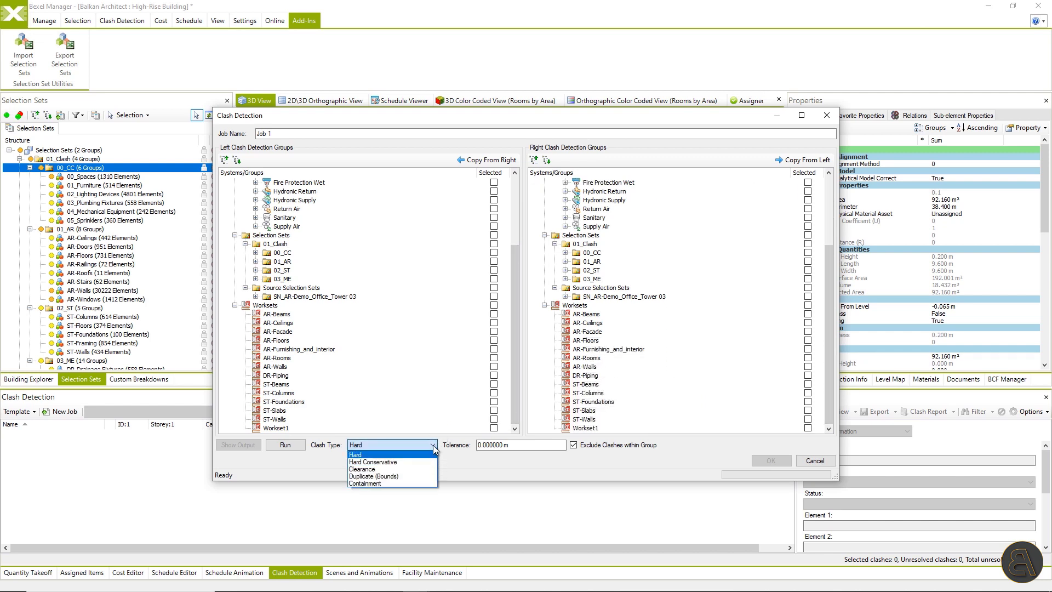
click(430, 455)
drag(479, 445, 542, 446)
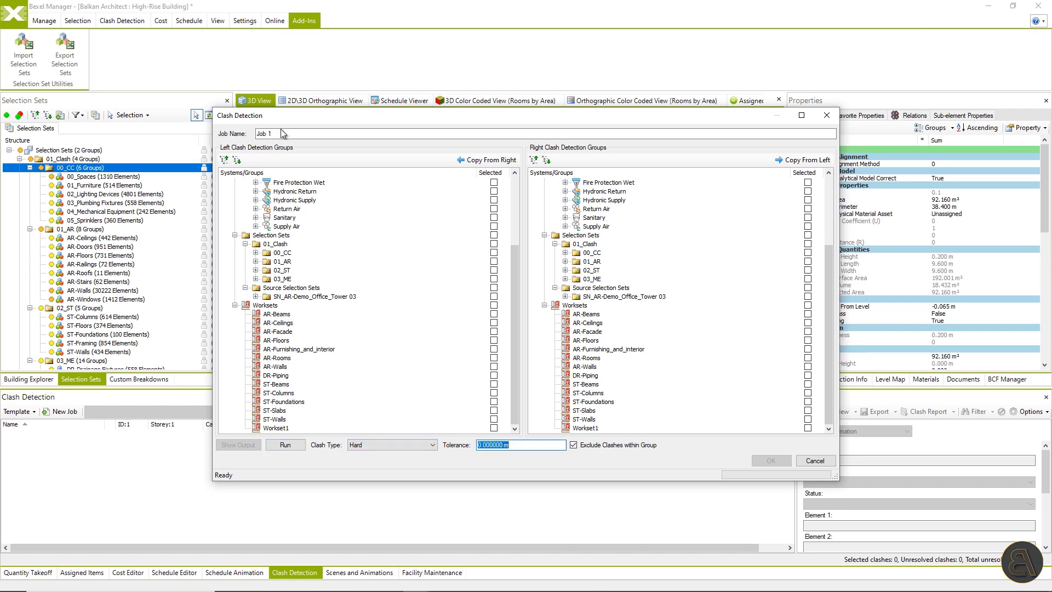
drag(284, 134, 256, 134)
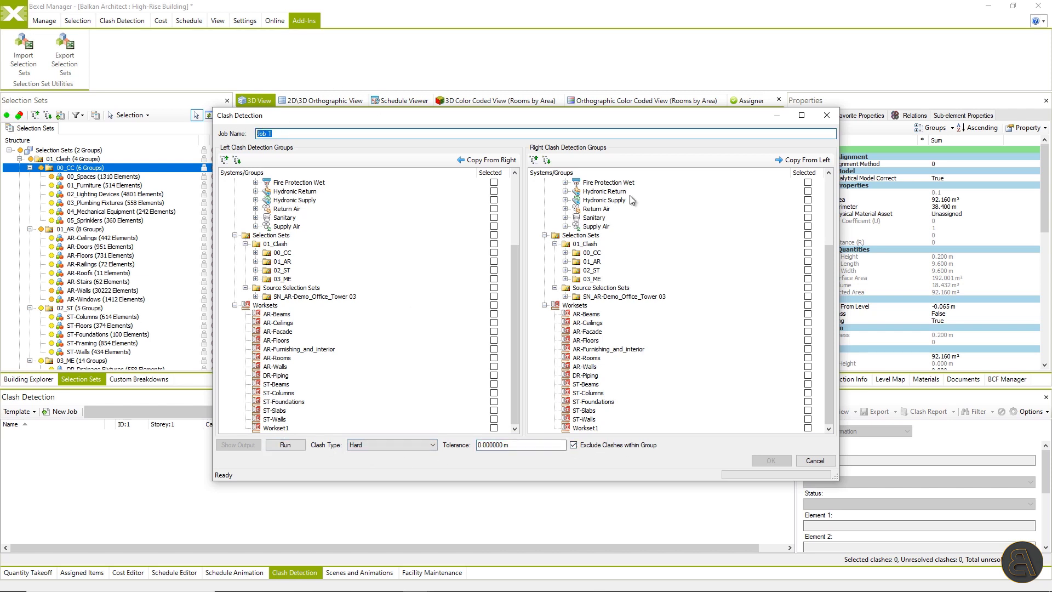
click(814, 460)
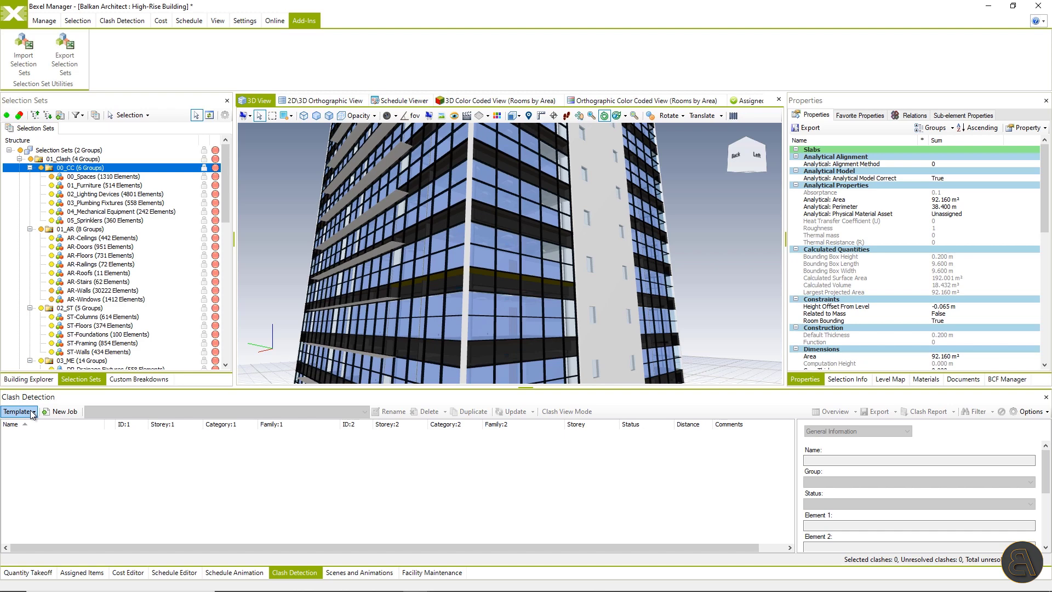
Start importing clash jobs from Excel and choose the Clash Detection_Advanced Clash Matrix template file
click(32, 414)
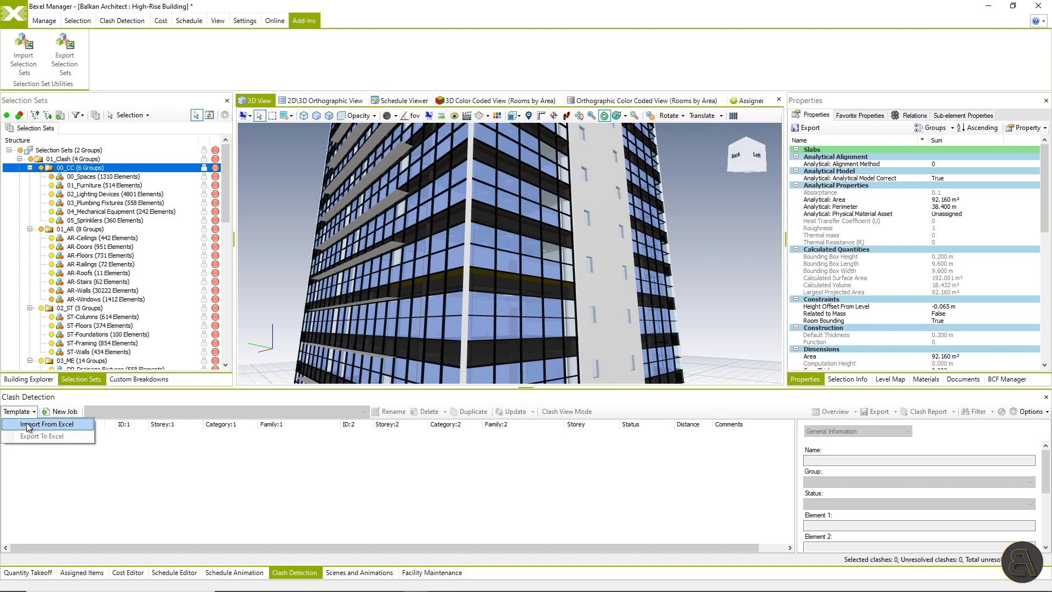
click(26, 422)
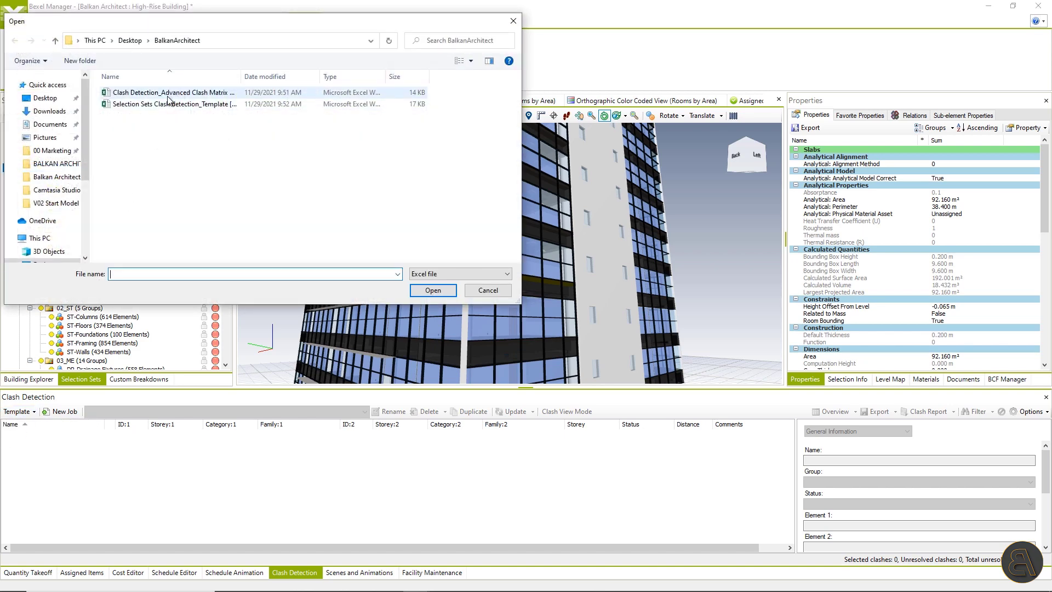
click(168, 94)
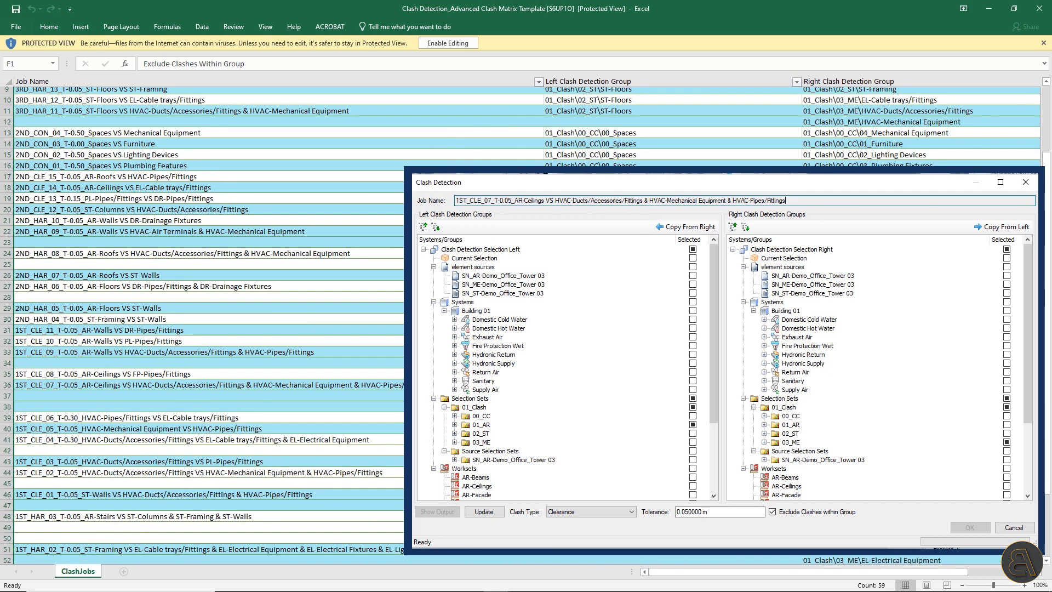
Examine the clash matrix template in Excel, from Job Name and detection groups to Clash Type, Tolerance and Exclude Clashes Within Group
scroll(395, 214, up, 5)
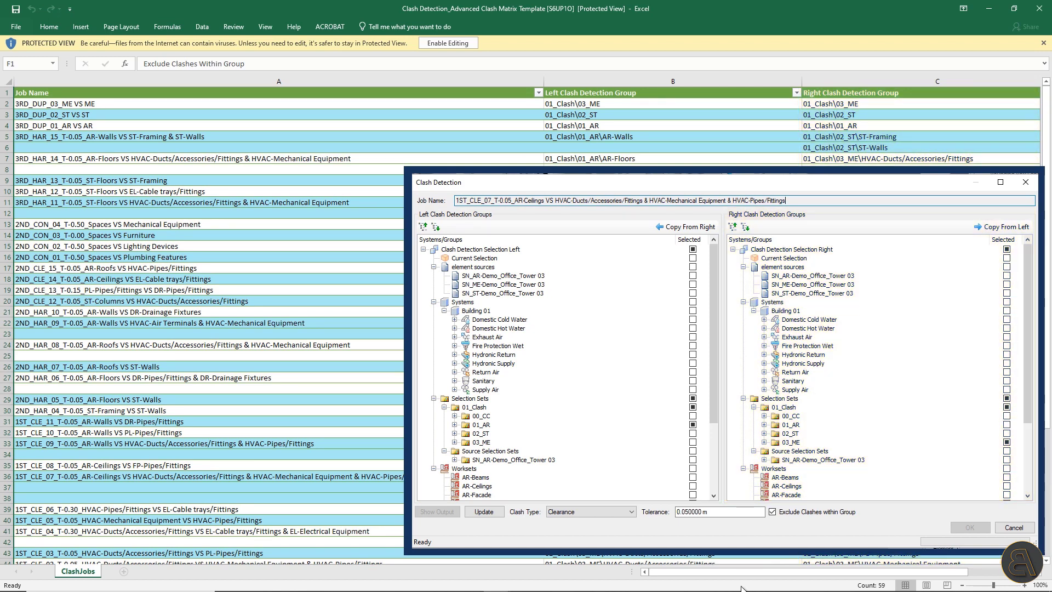
drag(774, 575, 798, 577)
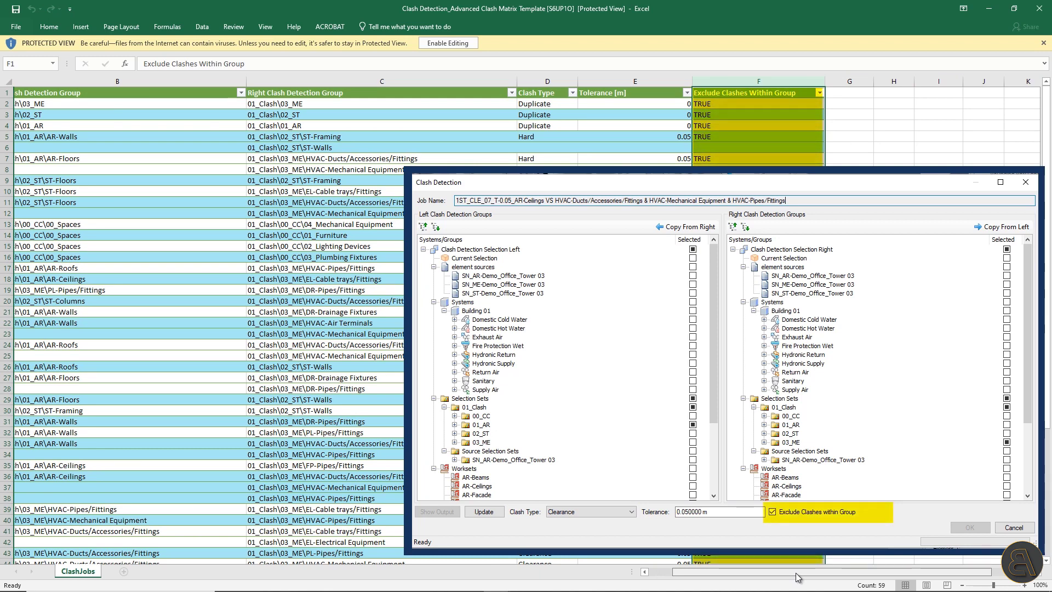
drag(797, 577, 773, 577)
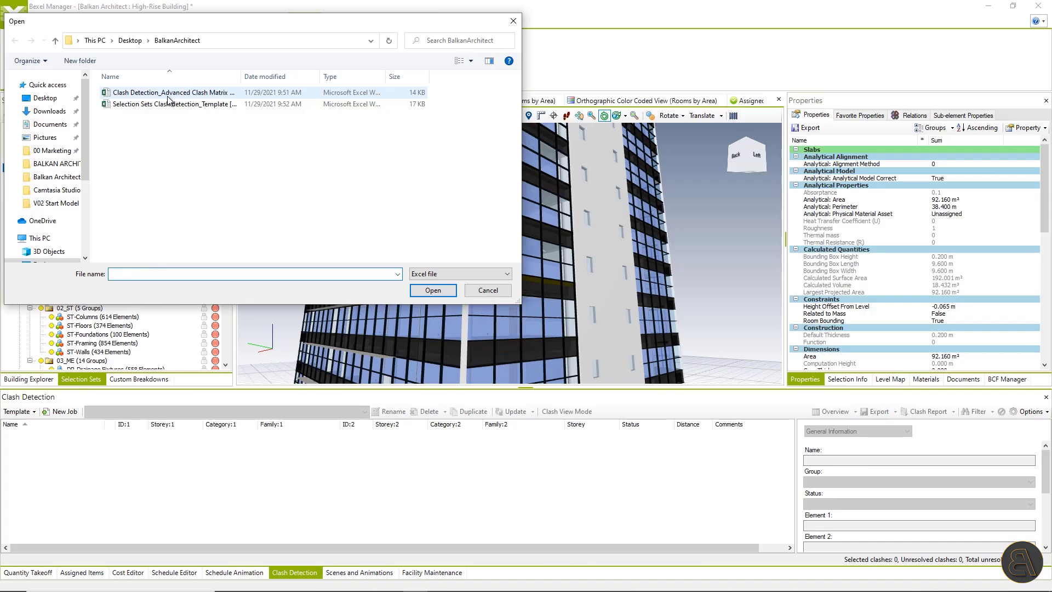
Import the clash jobs from the Clash Detection_Advanced Clash Matrix file in Bexel Manager
click(170, 92)
click(433, 289)
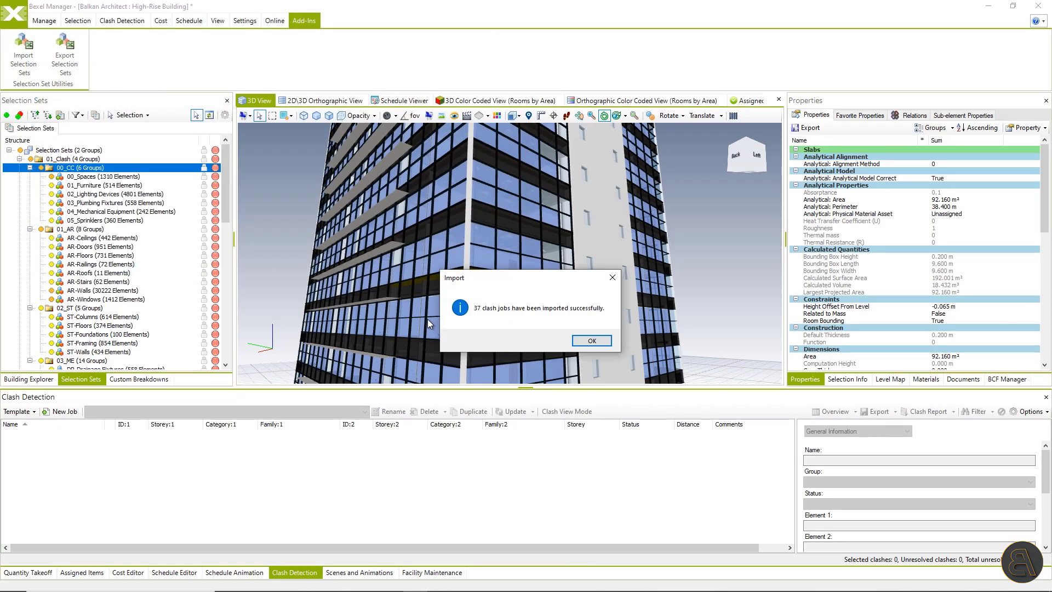
click(592, 341)
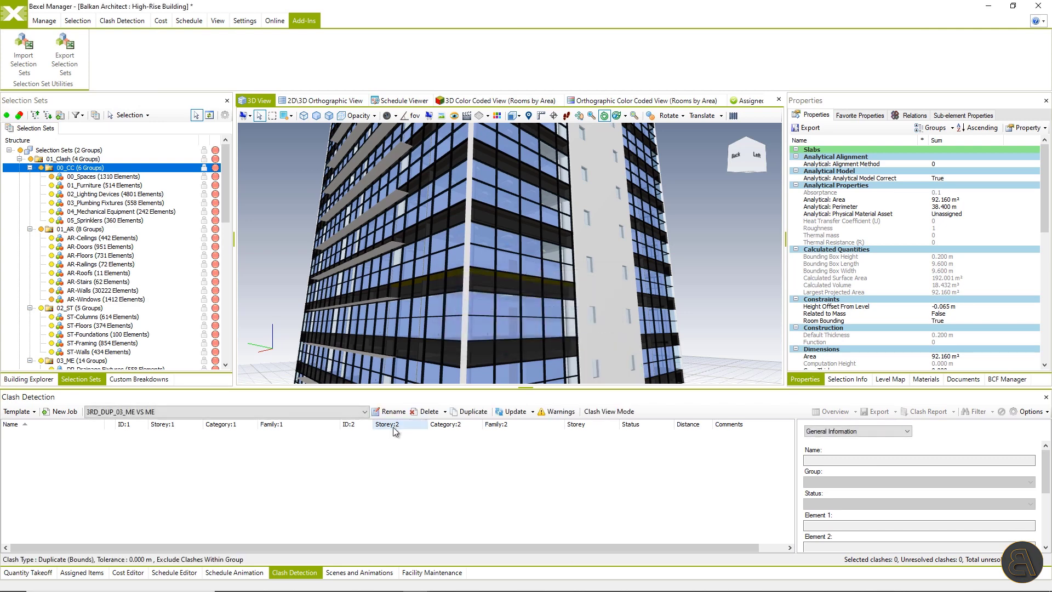
Make the 1ST_HAR_01_T-0.05 job (ST-Framing against HVAC elements) the current clash job
click(332, 412)
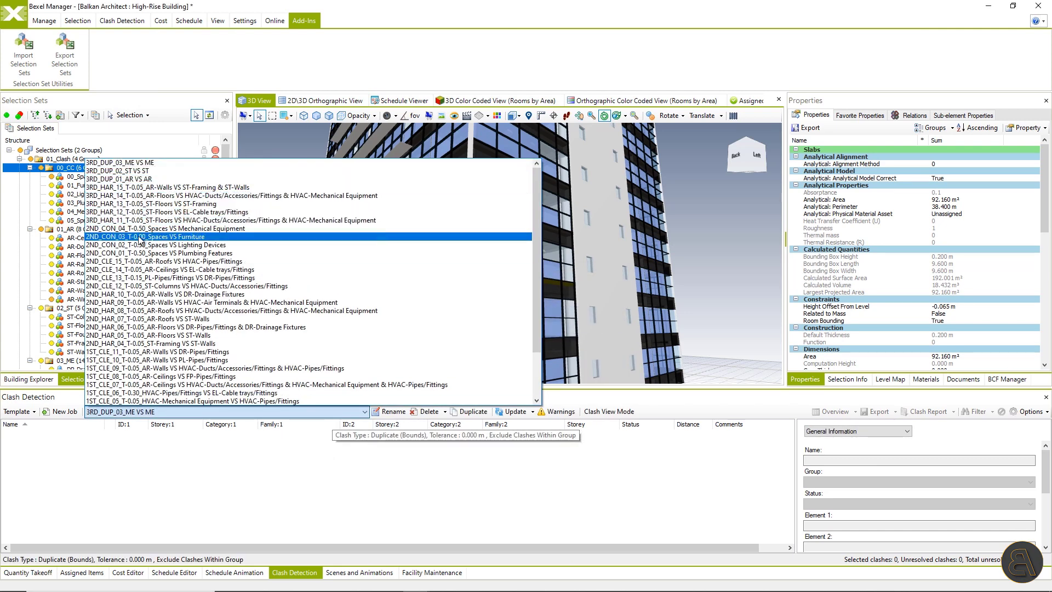
scroll(165, 298, down, 3)
click(136, 397)
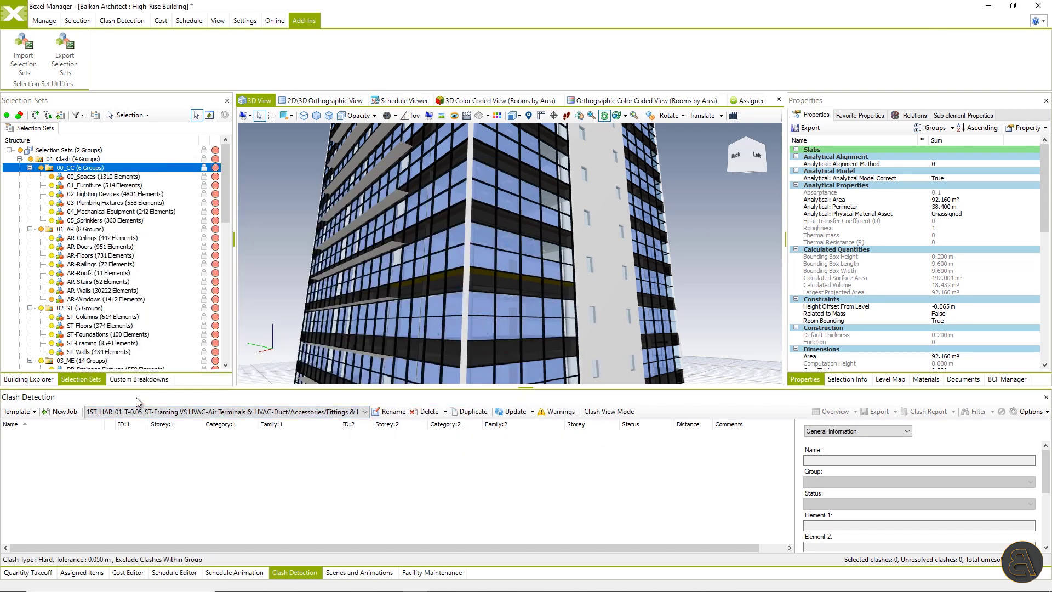
Examine the current job's definition, including its HVAC sets in 03_ME and ST-Framing in 02_ST, and close it without updating
click(521, 413)
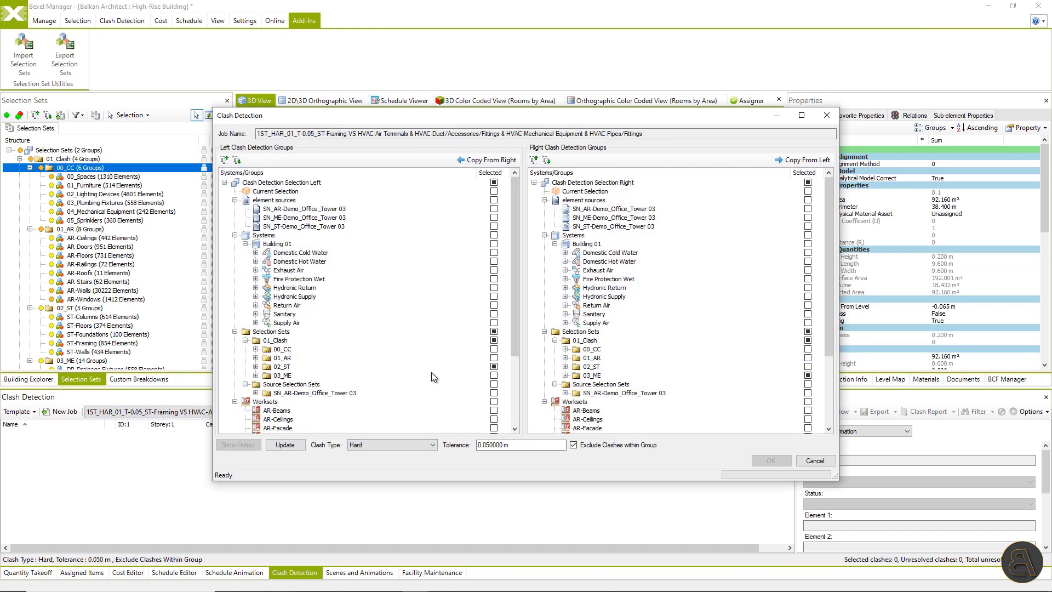
double_click(577, 376)
click(644, 386)
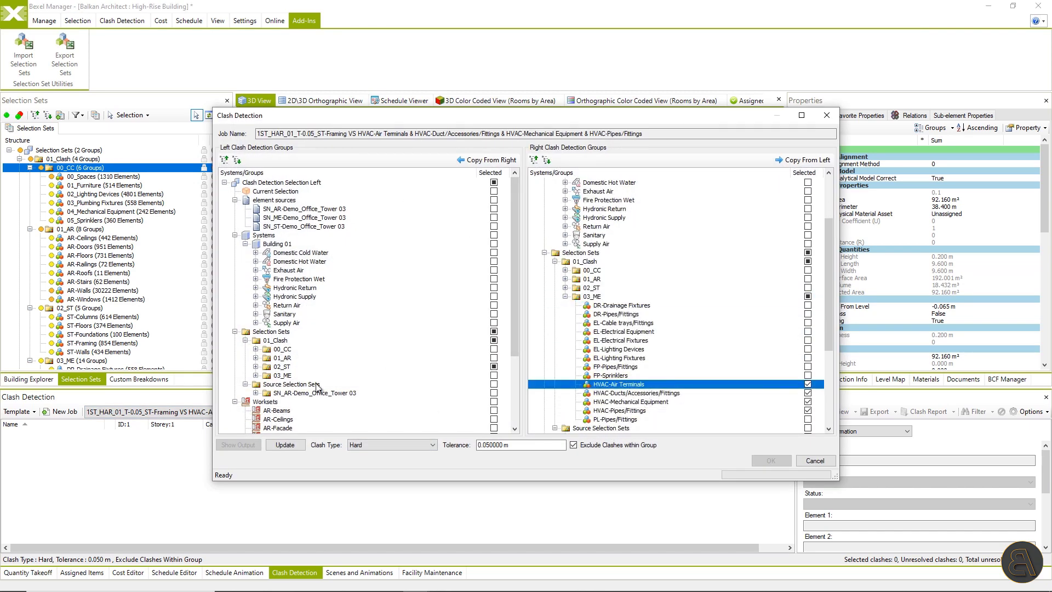
double_click(283, 366)
click(299, 402)
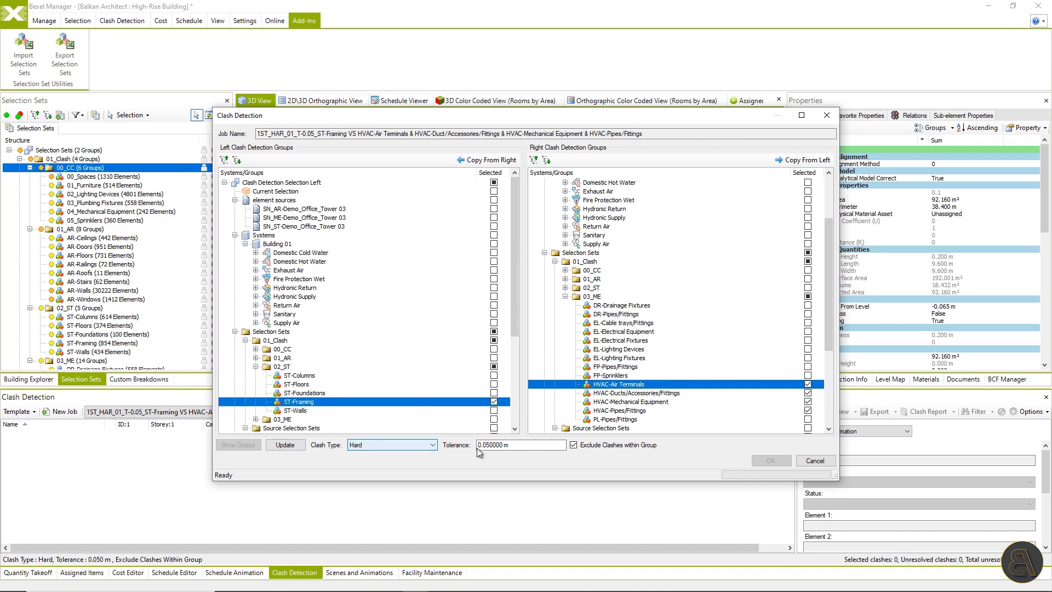
click(815, 461)
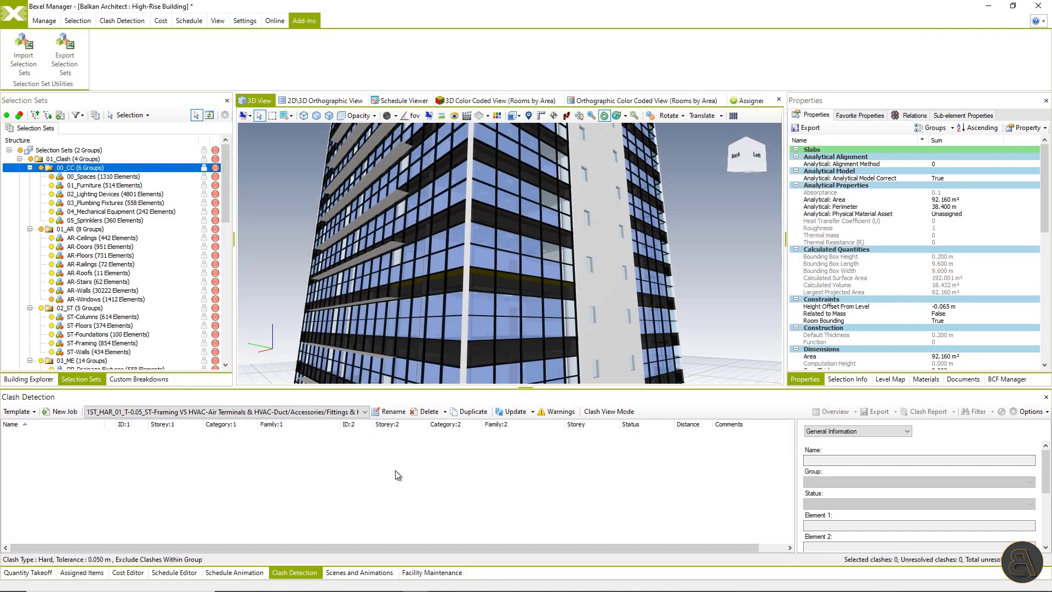
Update all imported clash jobs and look through the current job's list of clashes
click(531, 411)
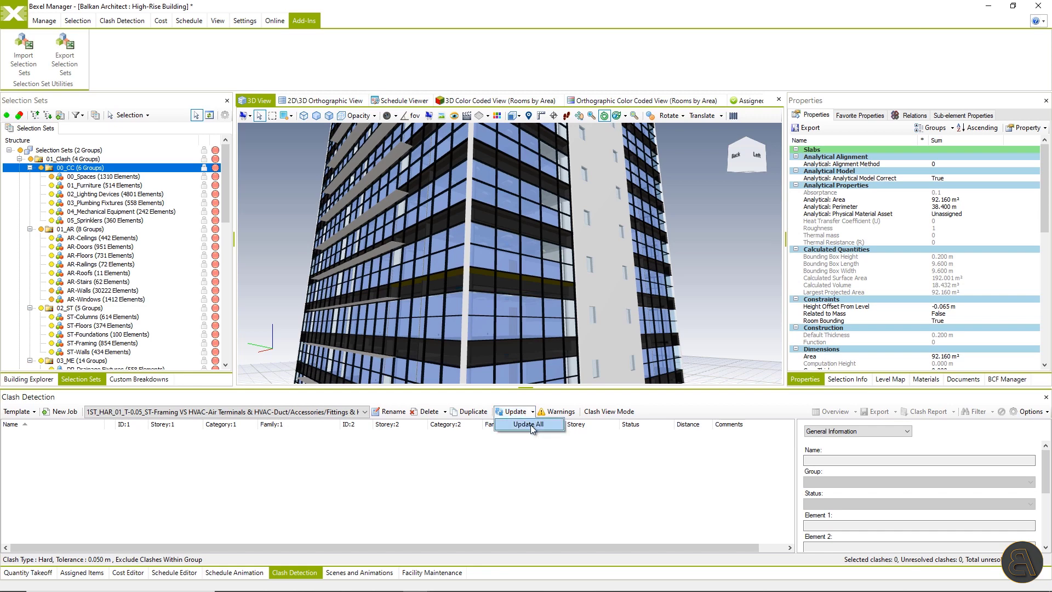
click(529, 424)
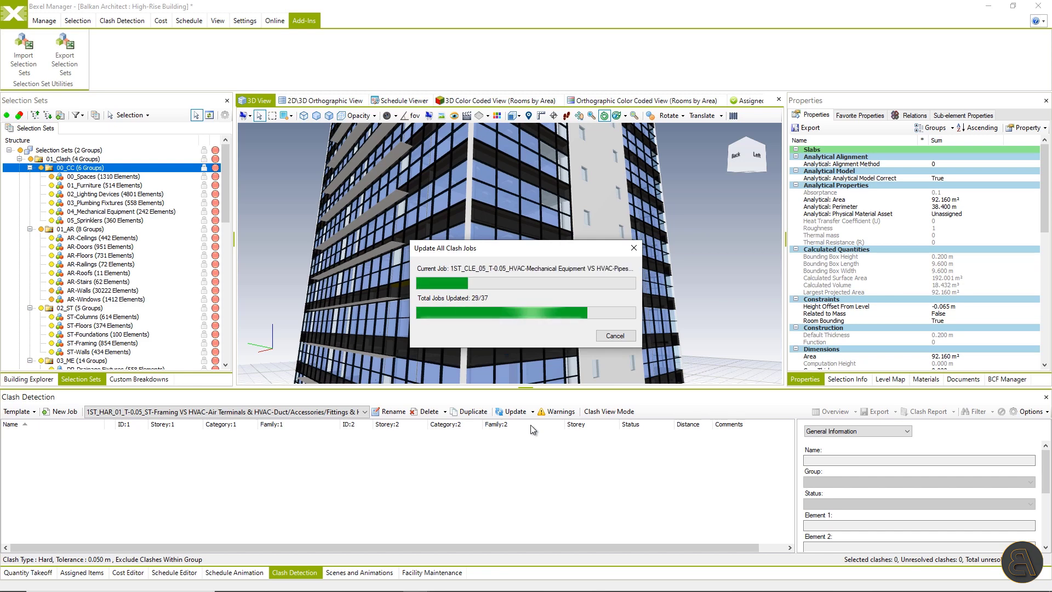
click(603, 340)
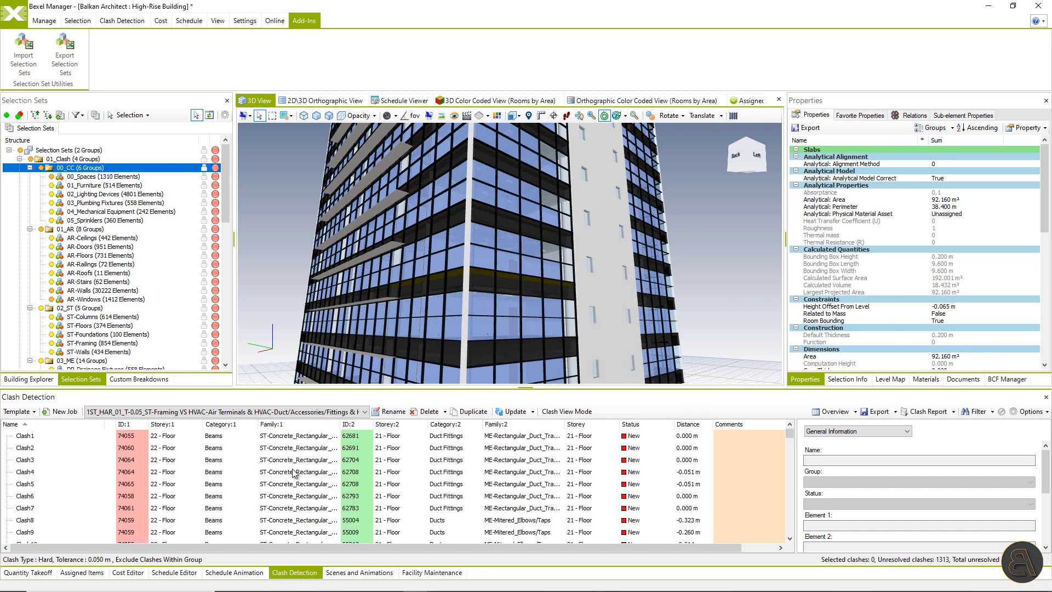
mouse_move(790, 434)
mouse_down()
mouse_move(790, 485)
mouse_move(789, 433)
mouse_up()
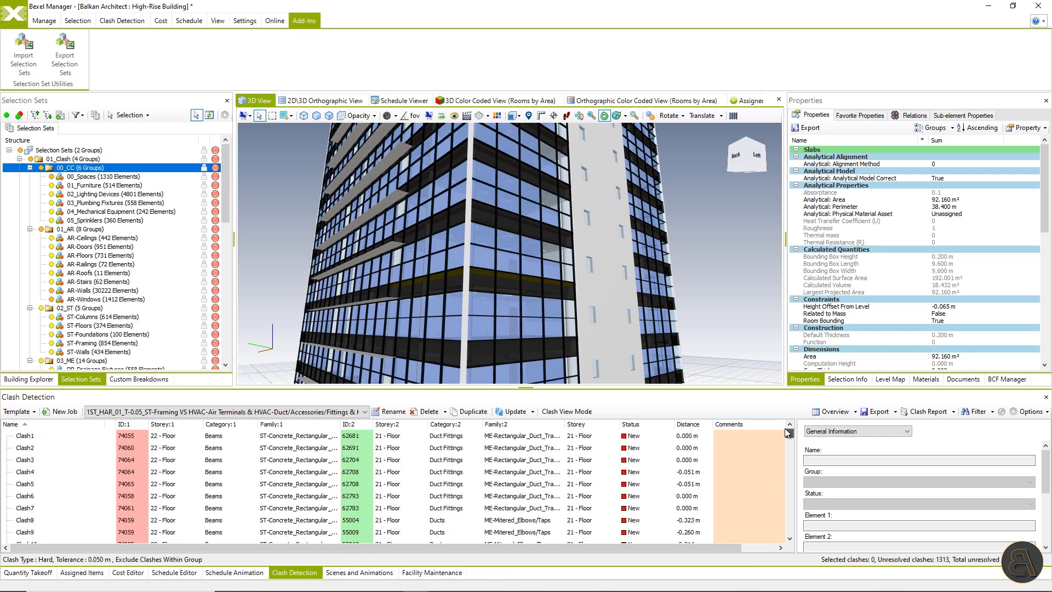
Select every clash of the current job and show them in the 3D view with Clash View Mode
click(37, 436)
key(ctrl+a)
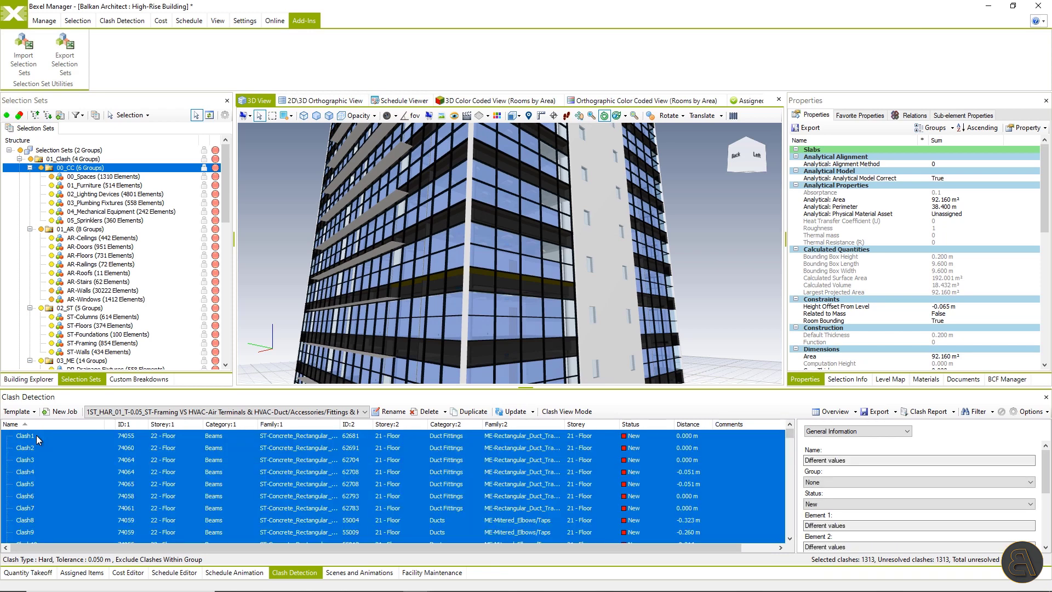
click(556, 412)
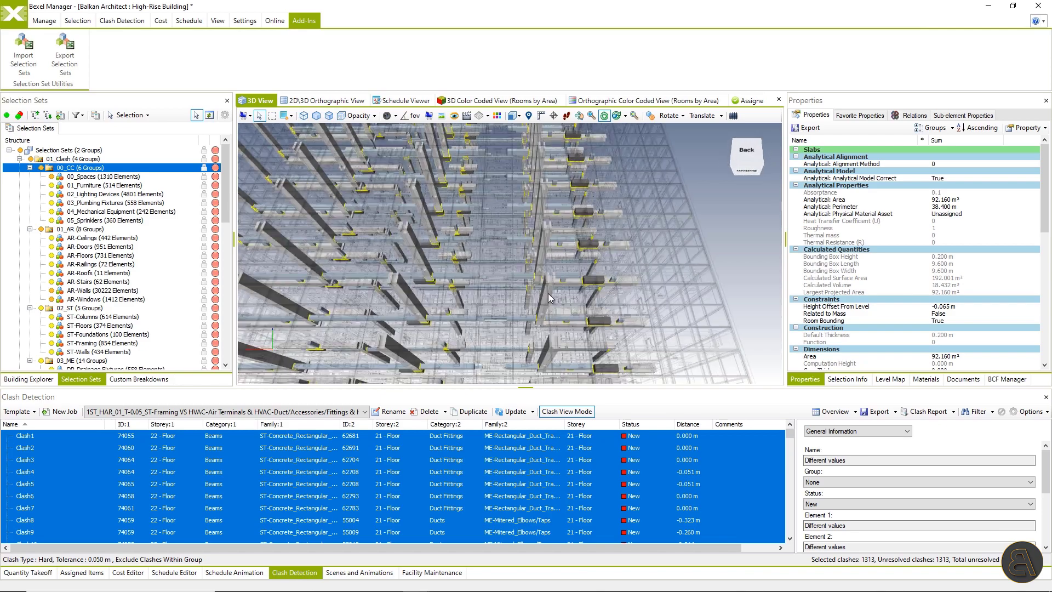
Enable Colorize for clash elements in the clash view options and inspect the coloured clashes in the 3D view
click(1028, 411)
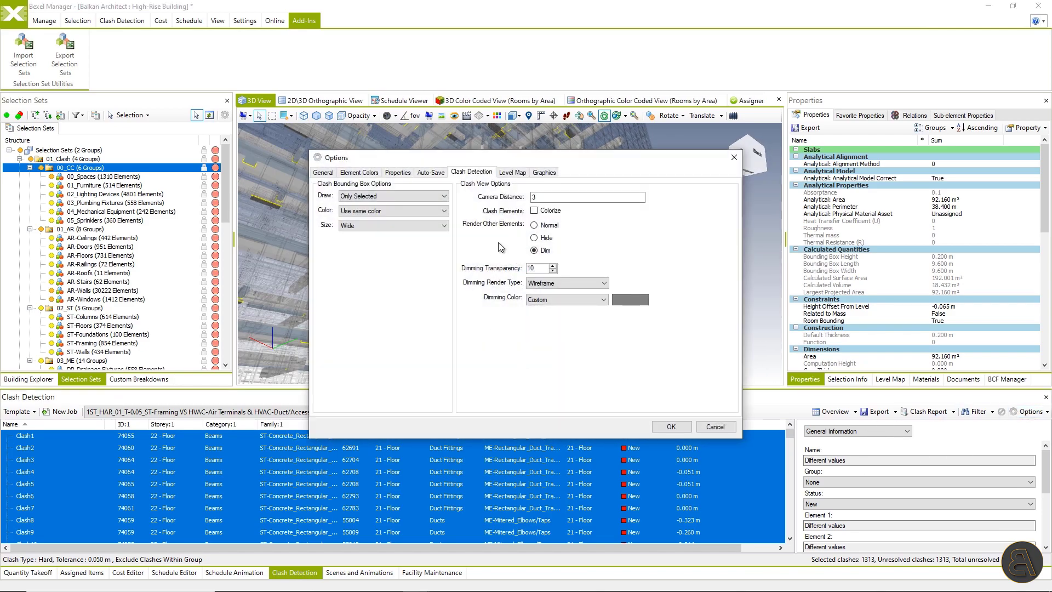
click(534, 211)
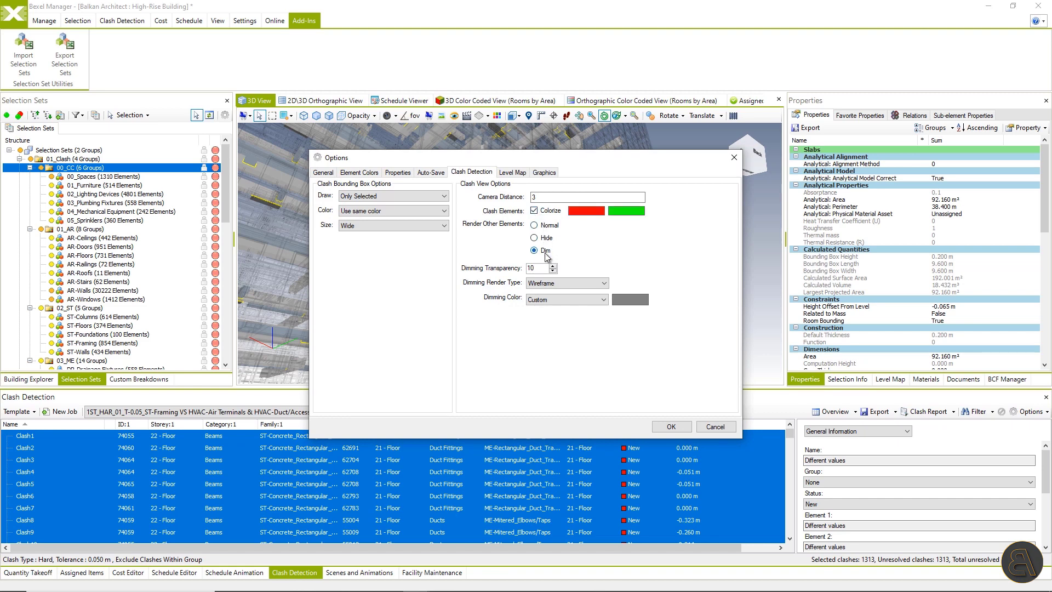
click(663, 429)
scroll(431, 262, down, 5)
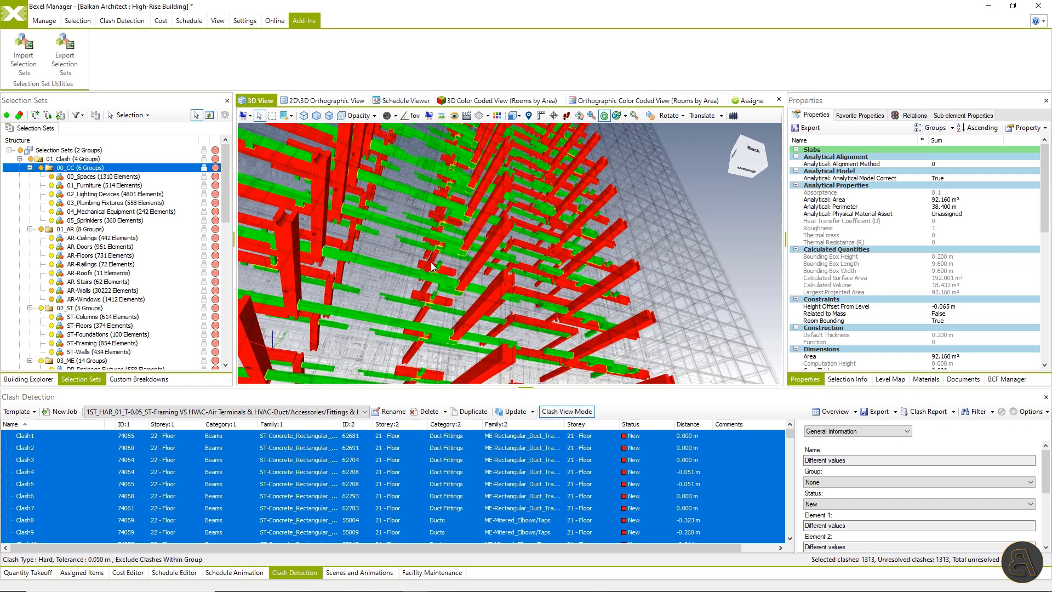
drag(439, 268, 485, 282)
scroll(484, 282, up, 6)
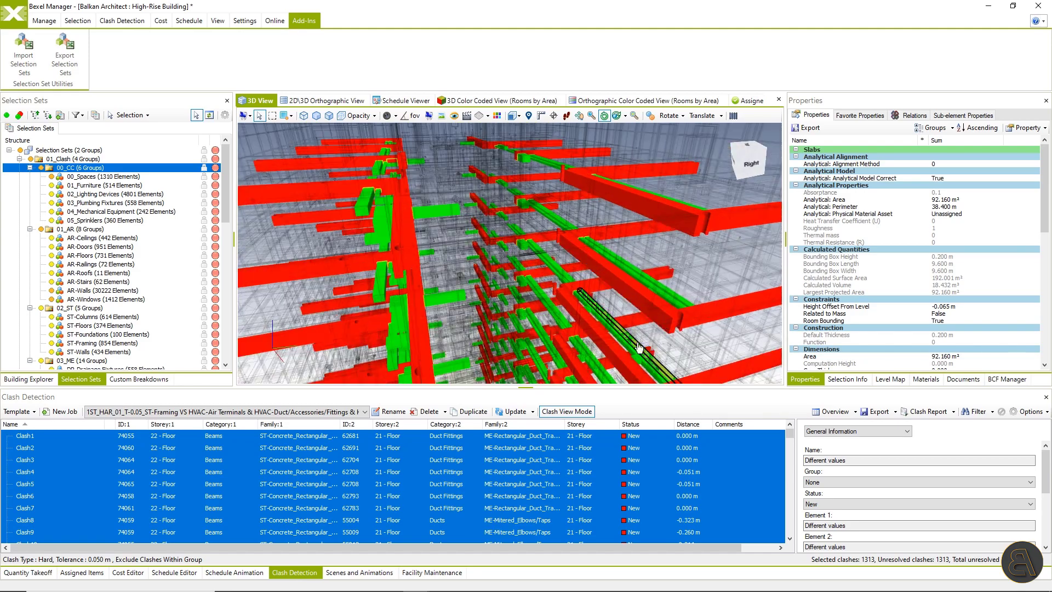
Examine the Clash Filter's job groups and storey values, and close it with every clash still included
click(990, 411)
click(980, 414)
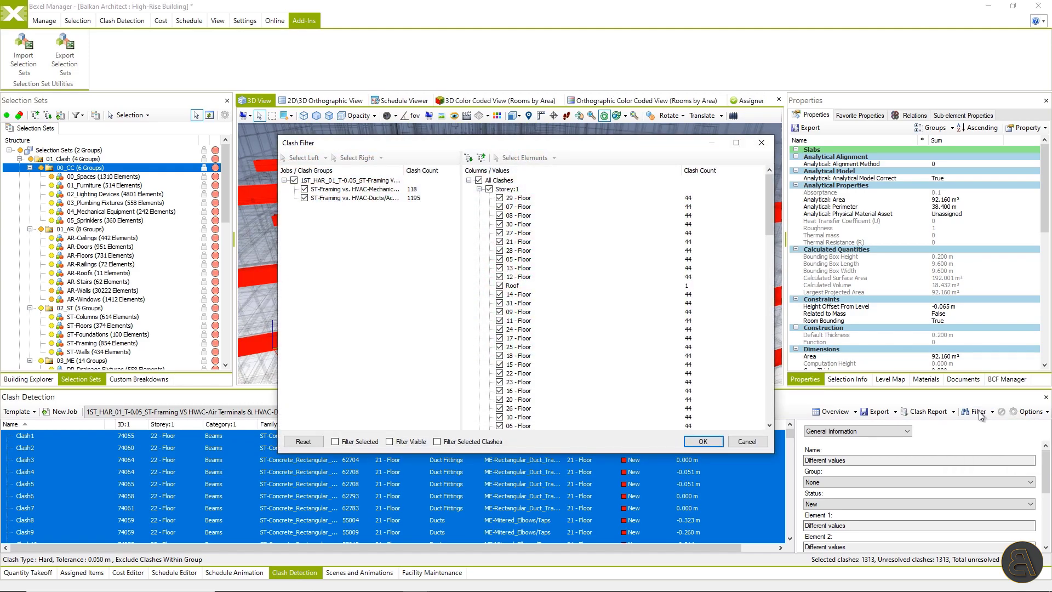
click(703, 441)
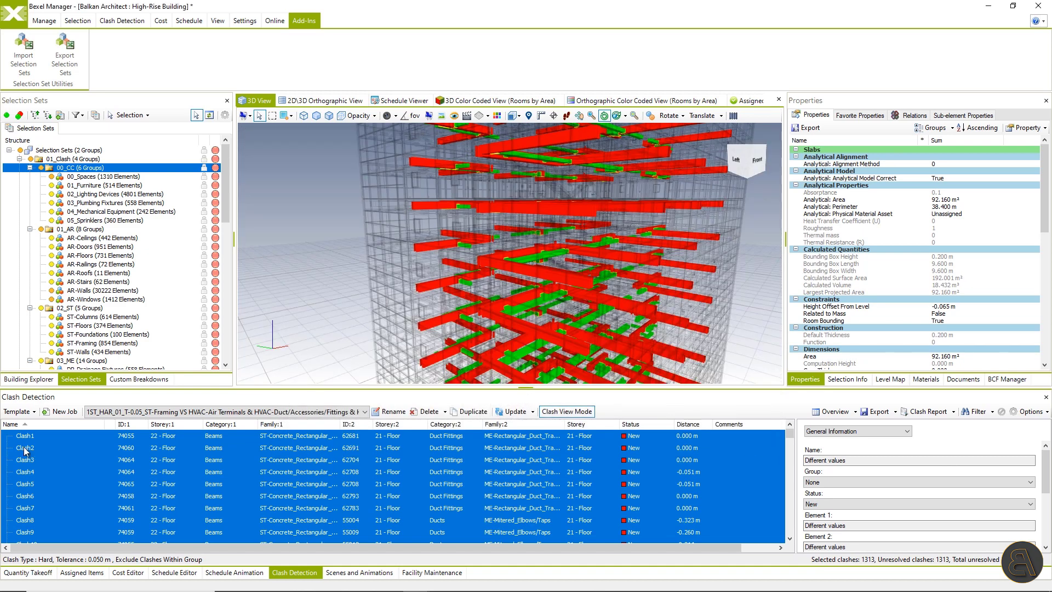
Put all selected clashes of the current job into one group with Group (selection) and collapse that group
right_click(26, 450)
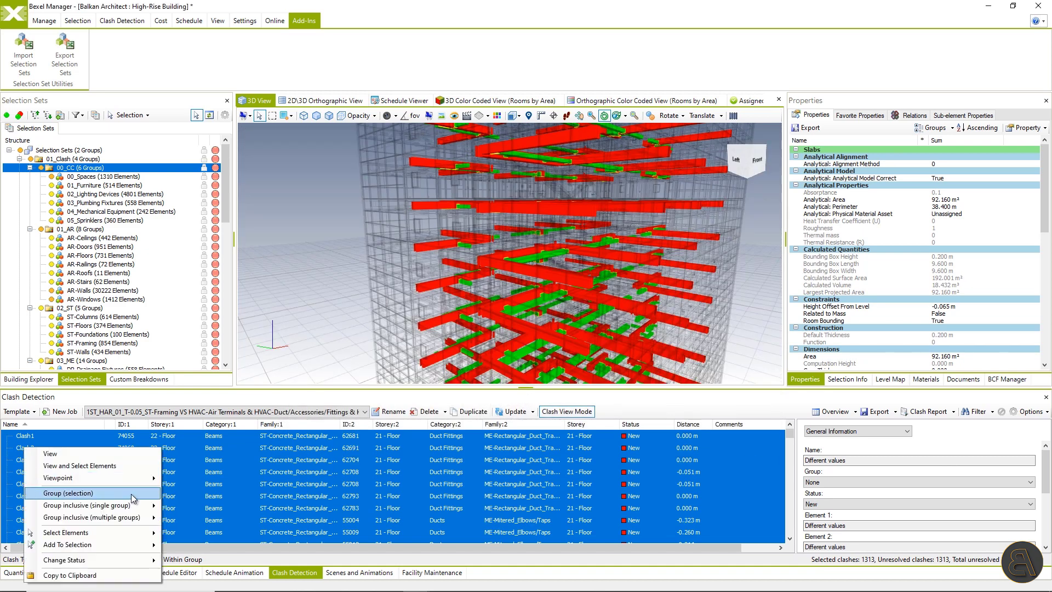
mouse_move(132, 507)
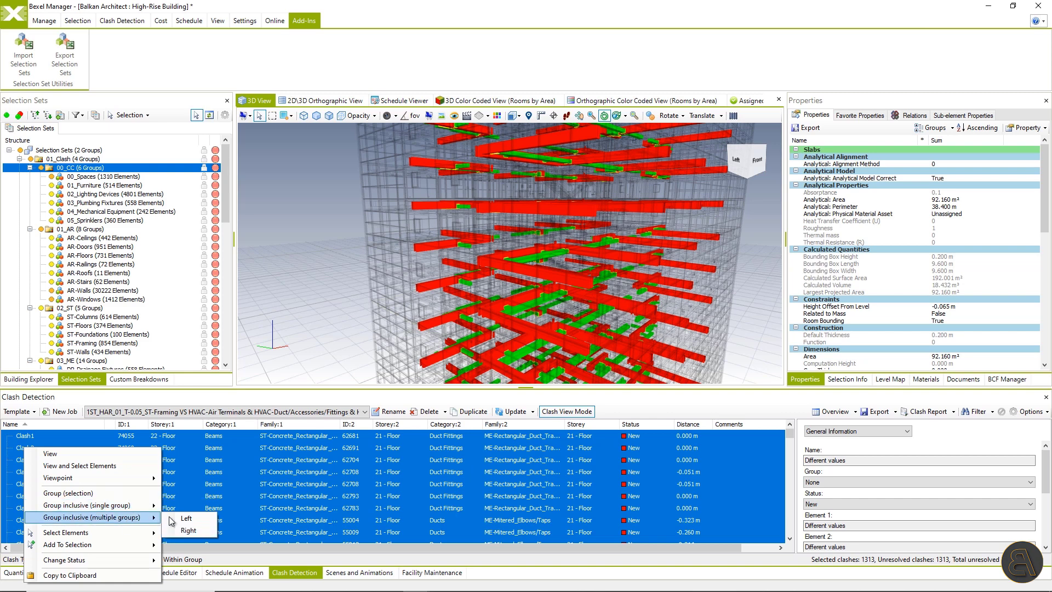
click(114, 493)
click(561, 315)
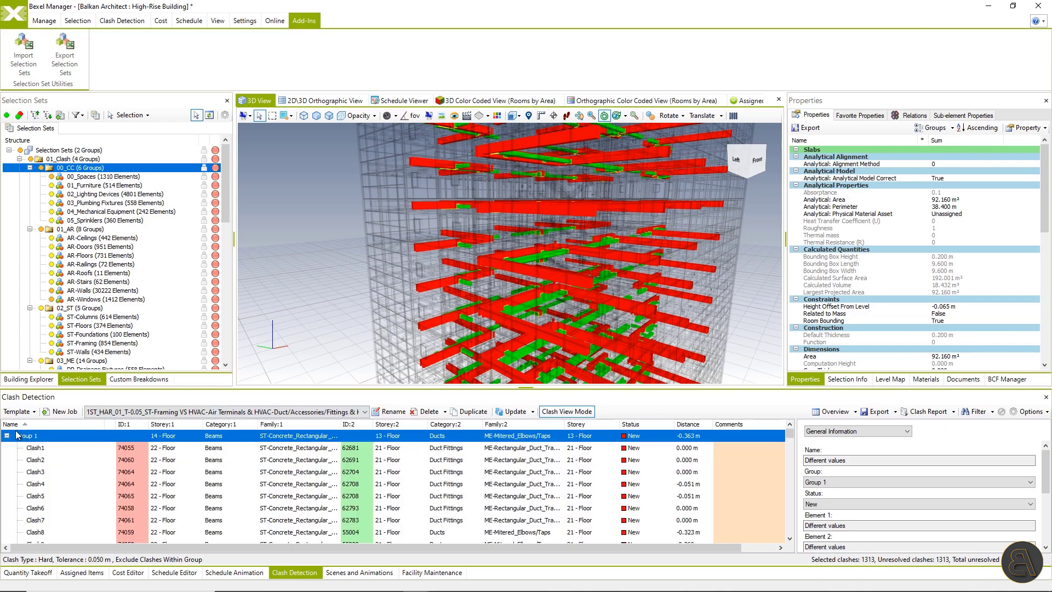
click(6, 436)
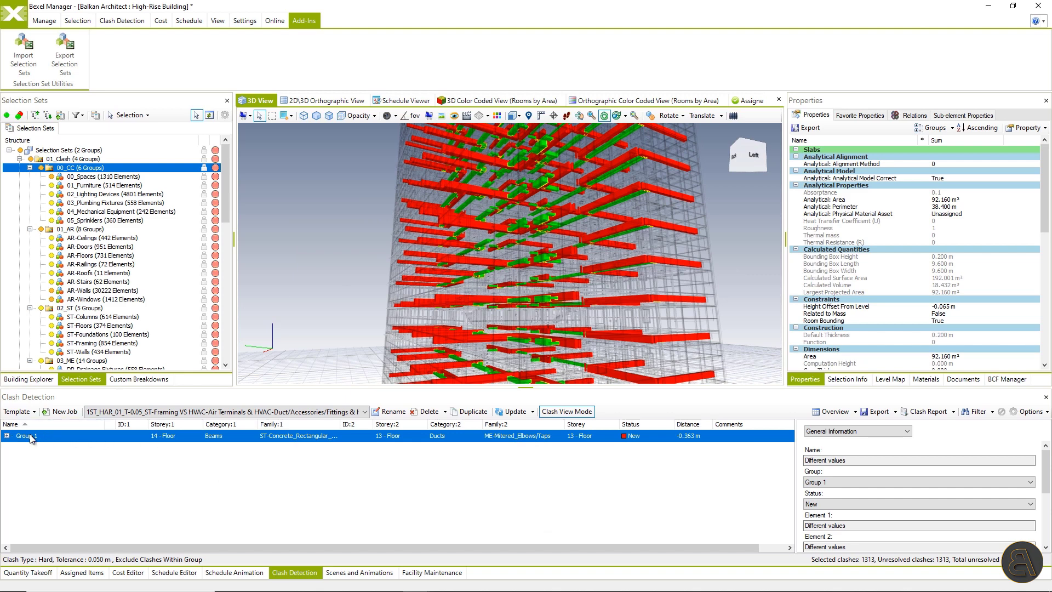
Remove Group 1, which holds all clashes of the current job
right_click(31, 436)
click(111, 480)
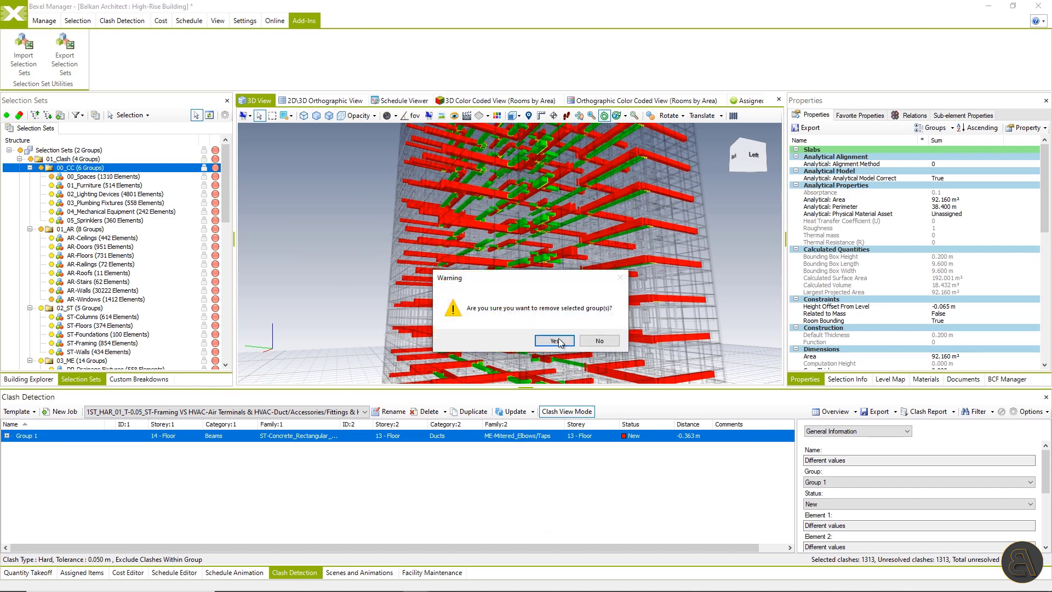
click(555, 341)
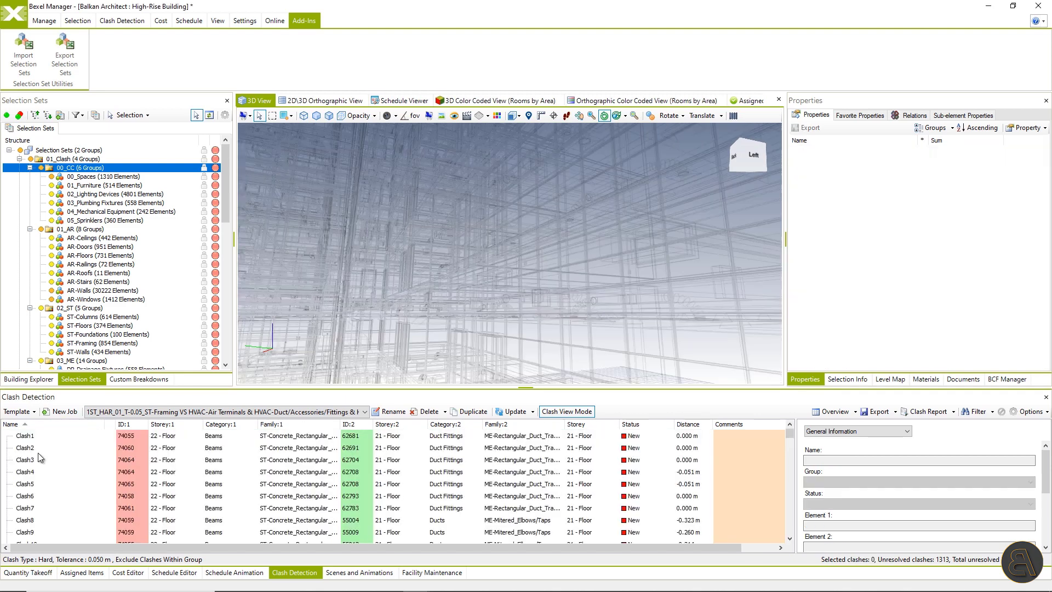
Sort the clashes by ID:1, select Clash329, Clash332 and Clash340, and group them inclusively into a single group by Left element
click(133, 425)
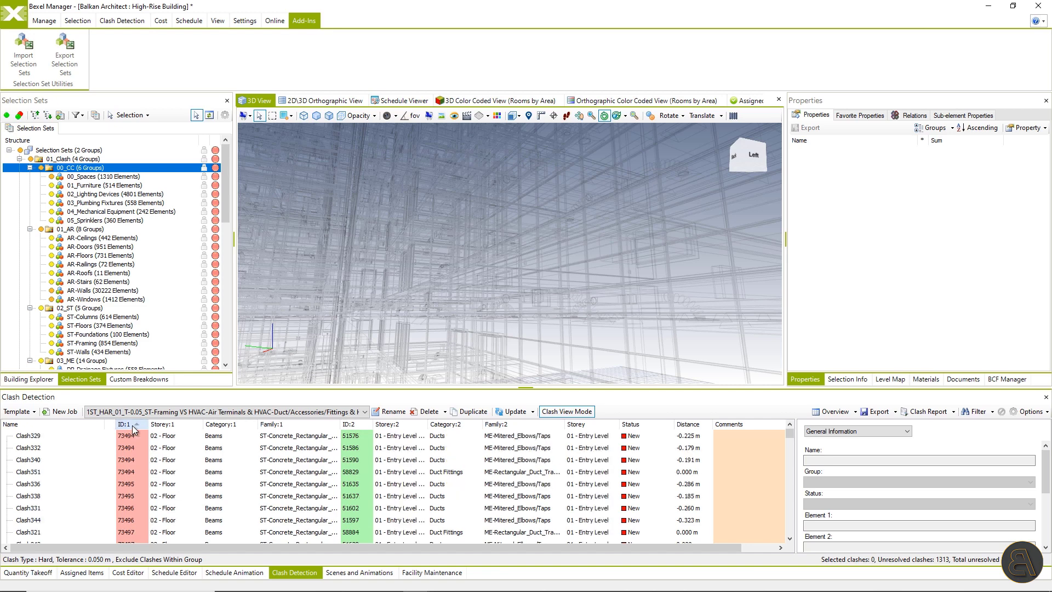
click(35, 436)
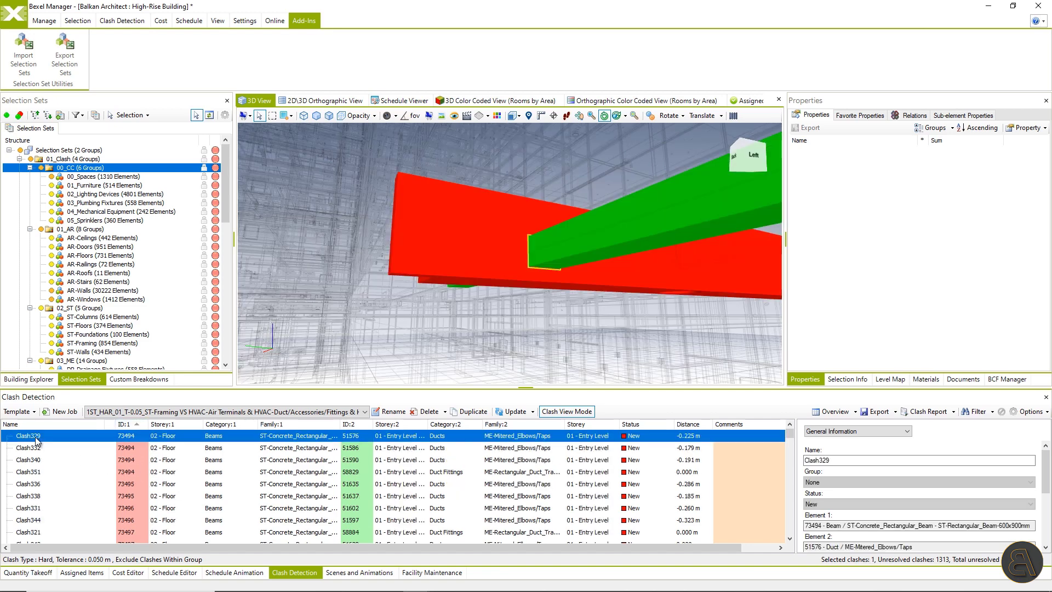
shift+click(32, 461)
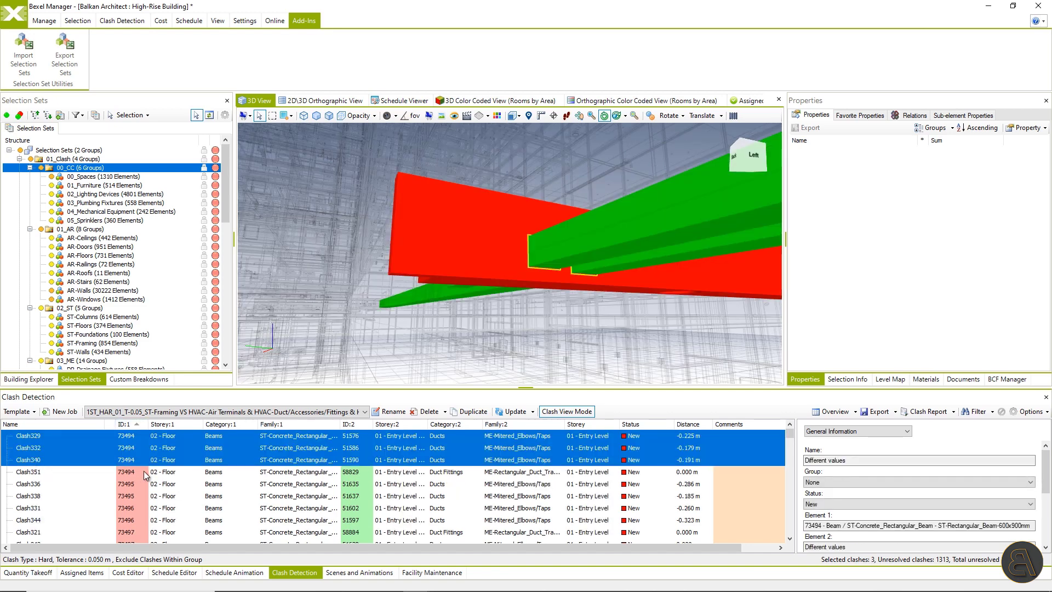
right_click(40, 451)
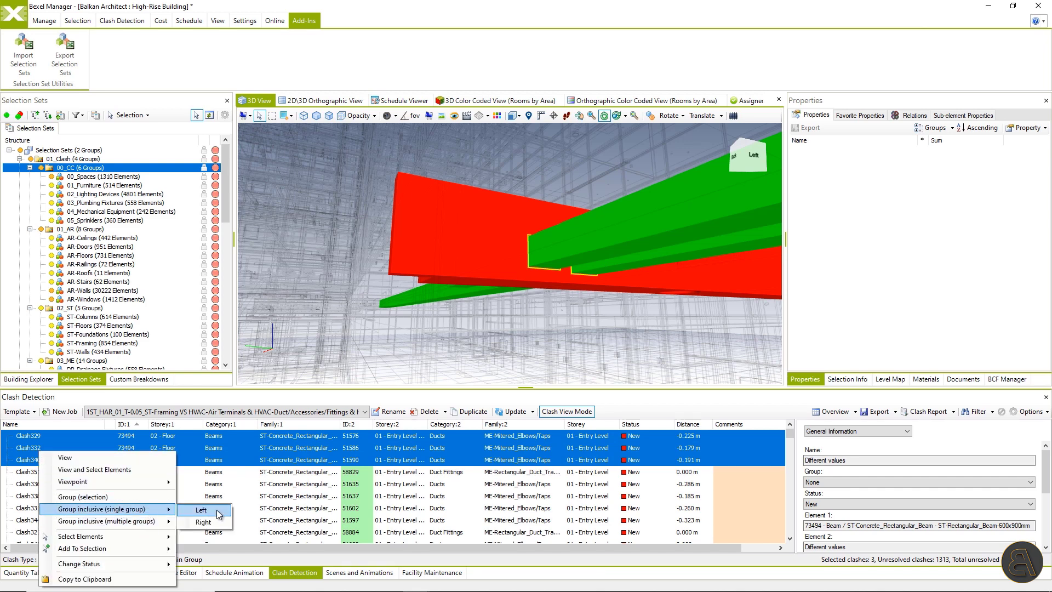
click(216, 510)
click(562, 315)
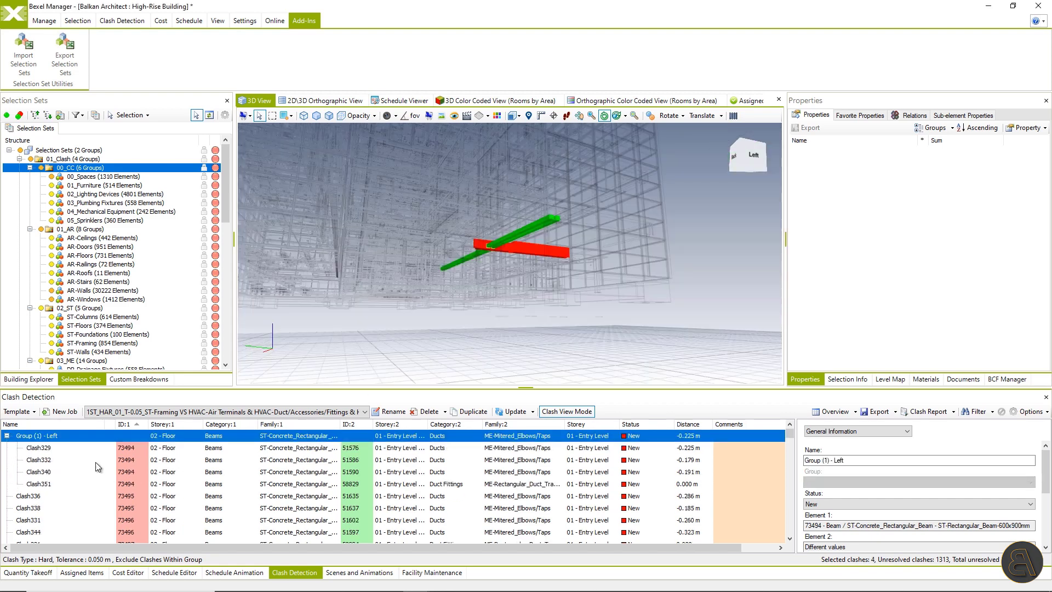
View Clash351 on its own and the whole Group (1) - Left in the 3D view
click(47, 484)
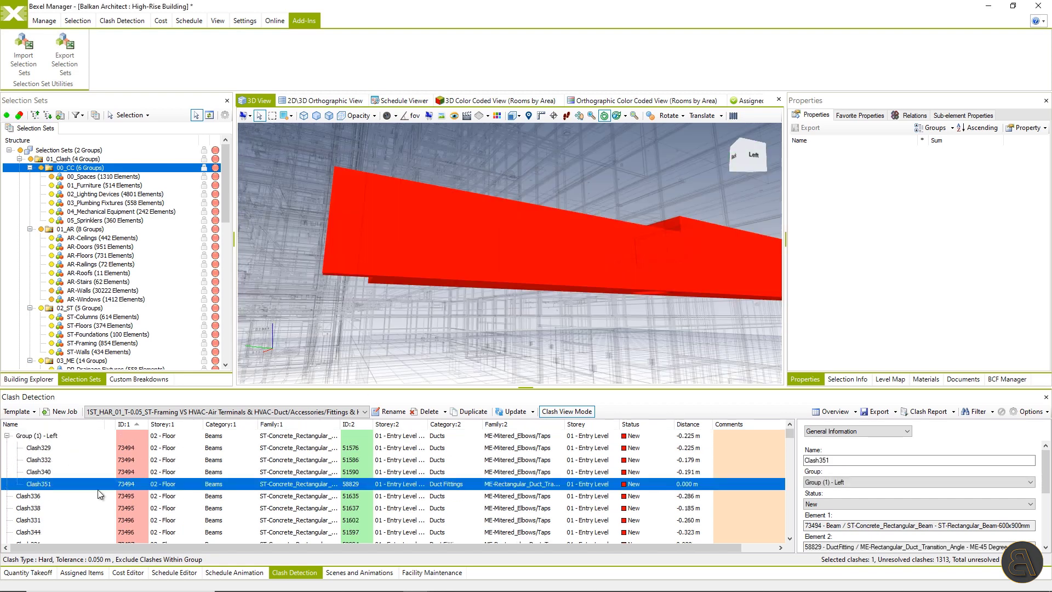
click(55, 435)
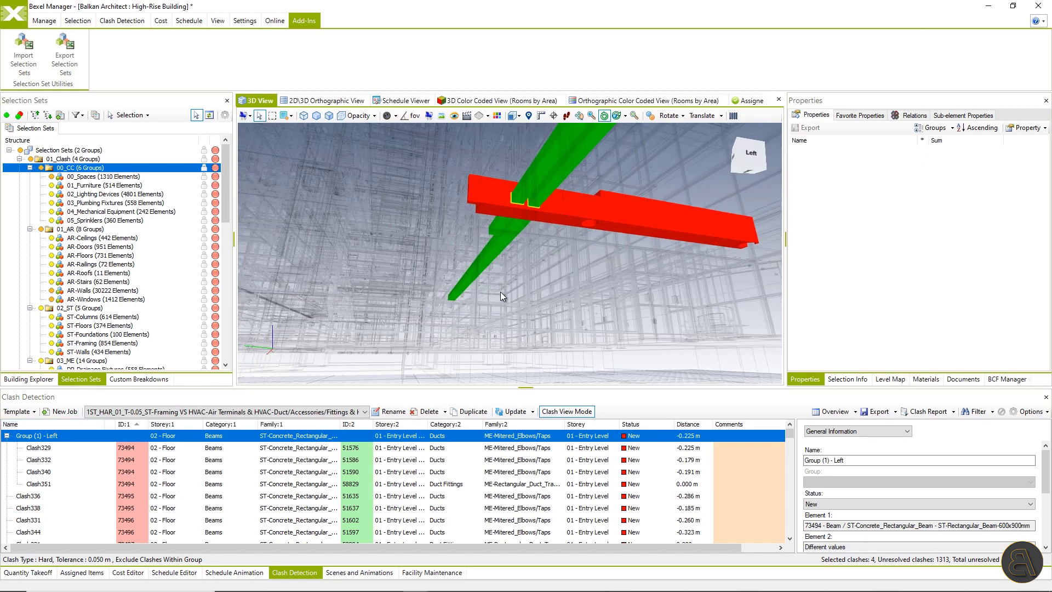
middle_drag(500, 292, 445, 336)
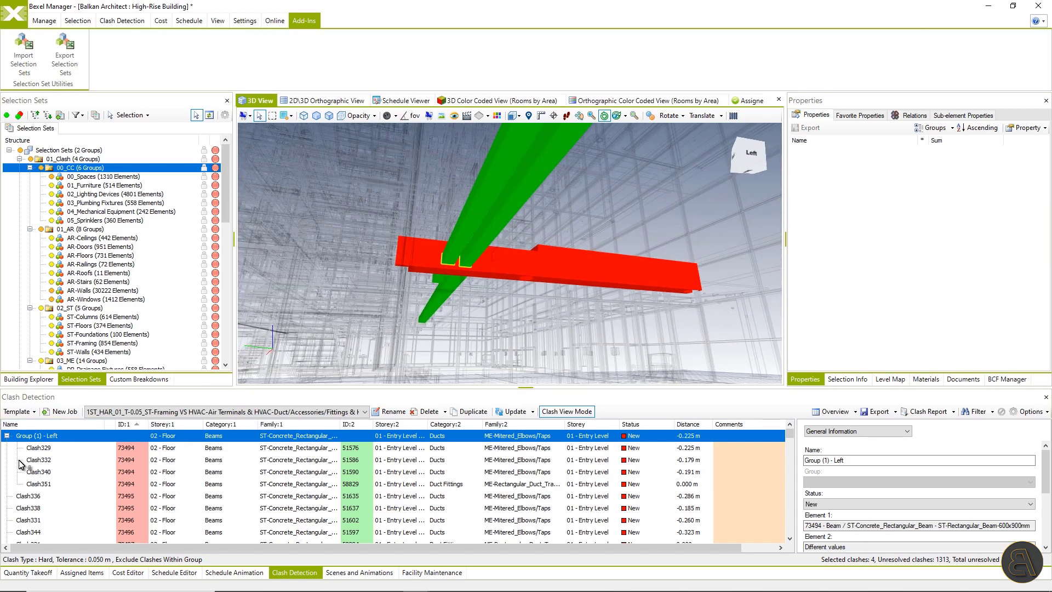
Remove the Group (1) - Left clash group
right_click(39, 437)
click(83, 483)
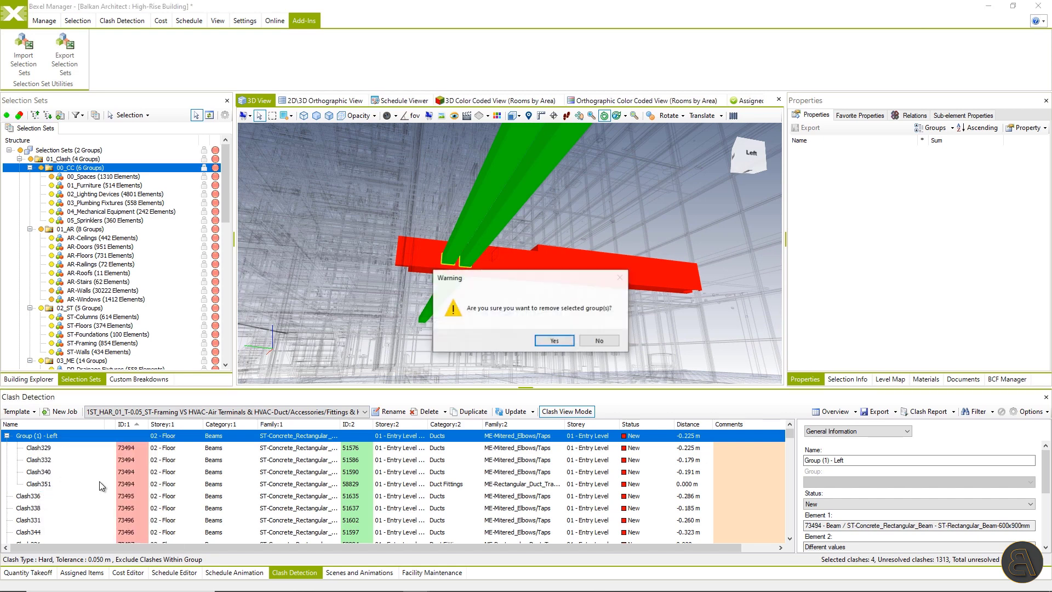
click(554, 341)
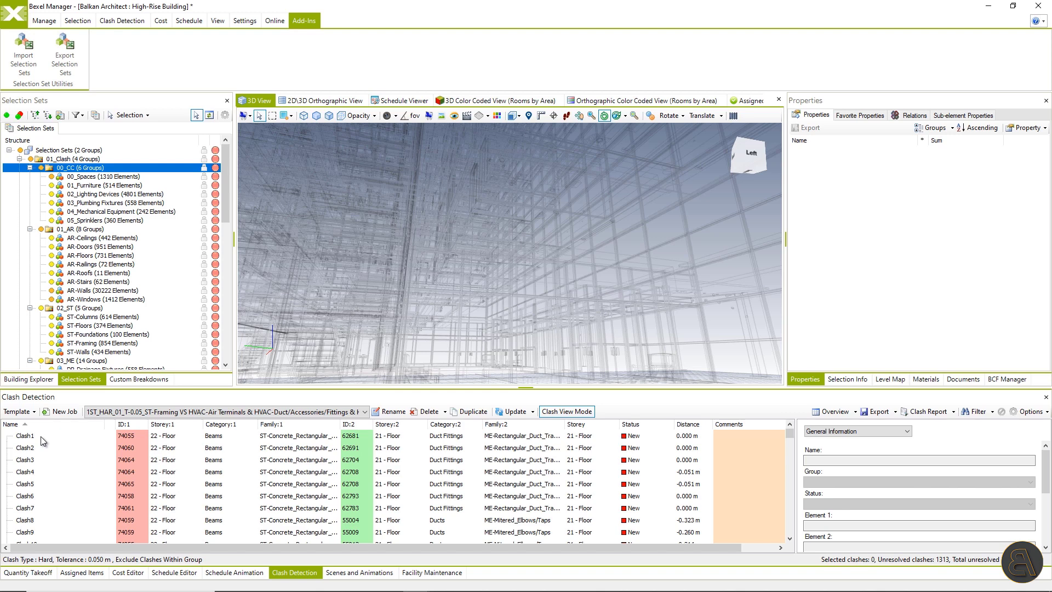
Select every clash of the current job and group them inclusively into multiple groups by Left element
click(40, 436)
key(ctrl+a)
right_click(40, 436)
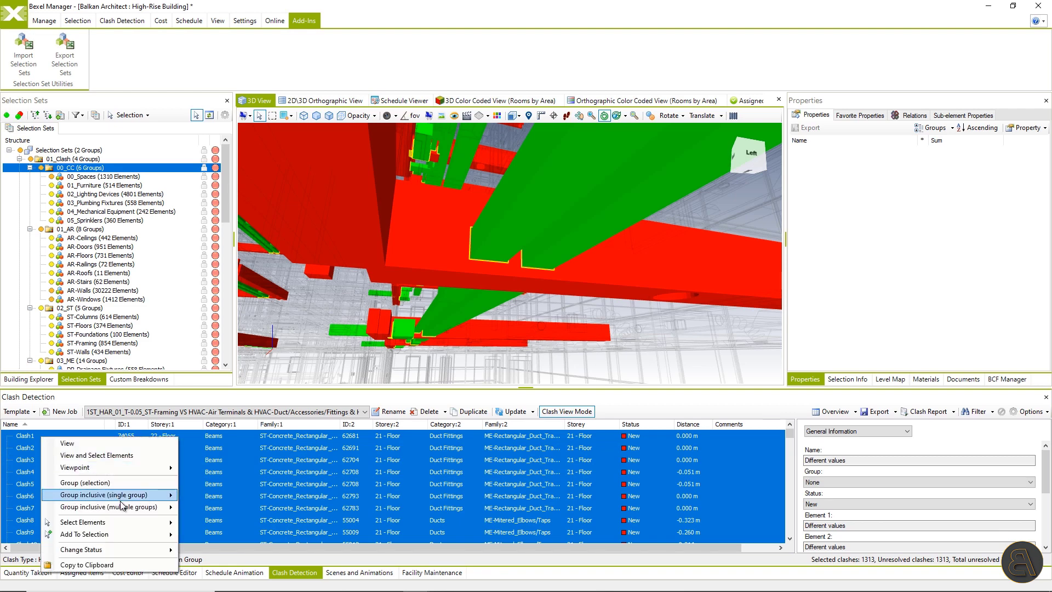
mouse_move(120, 508)
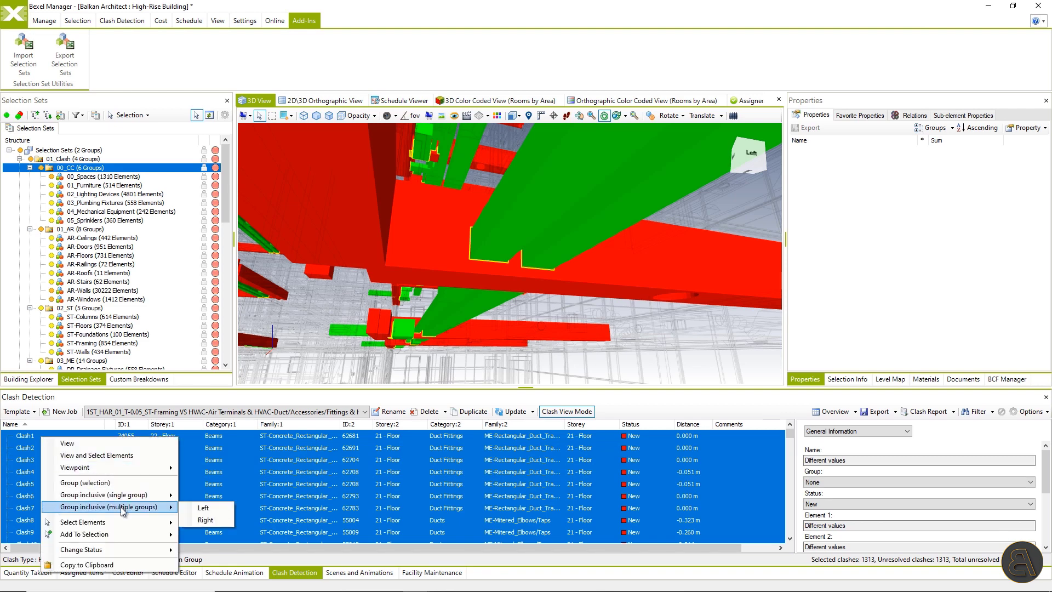
click(204, 508)
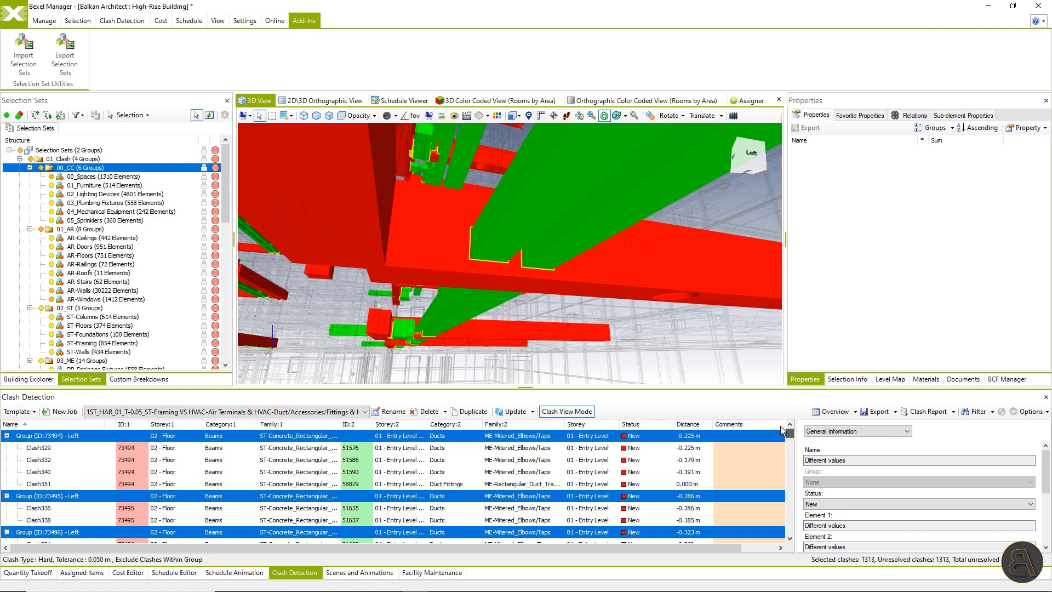
Collapse the clash groups for IDs 73494 to 73498, review several in the 3D view, and return to the first group
key(Home)
key(Left)
key(Down)
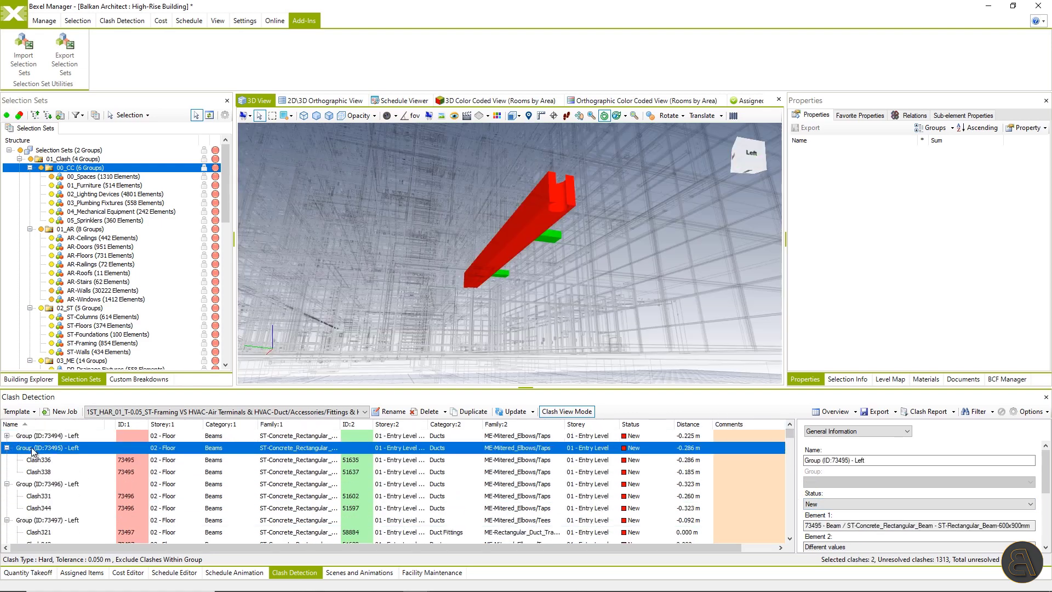
key(Left)
key(Down)
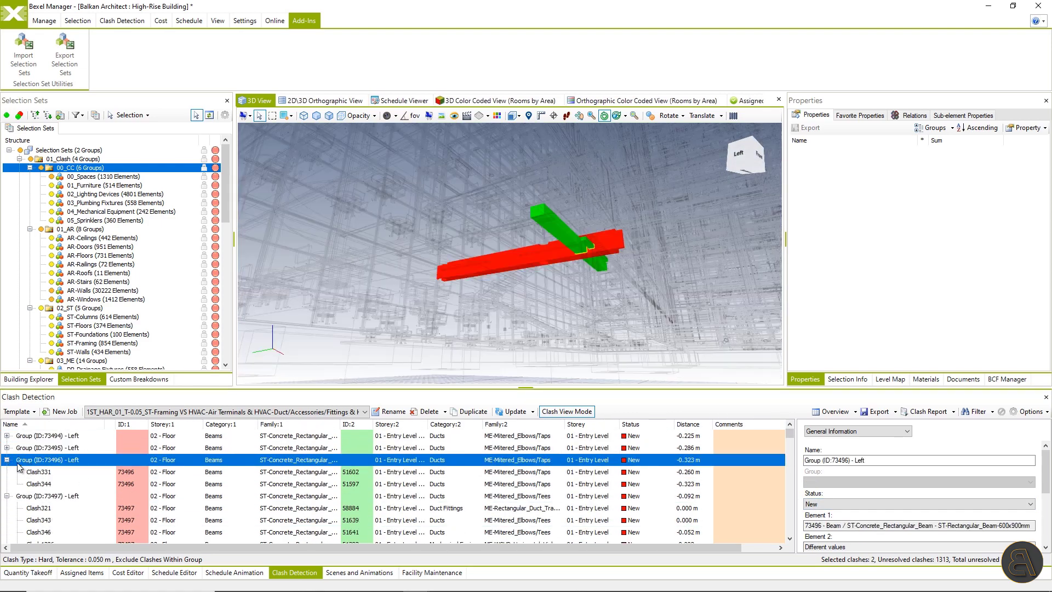
key(Left)
key(Down)
key(Left)
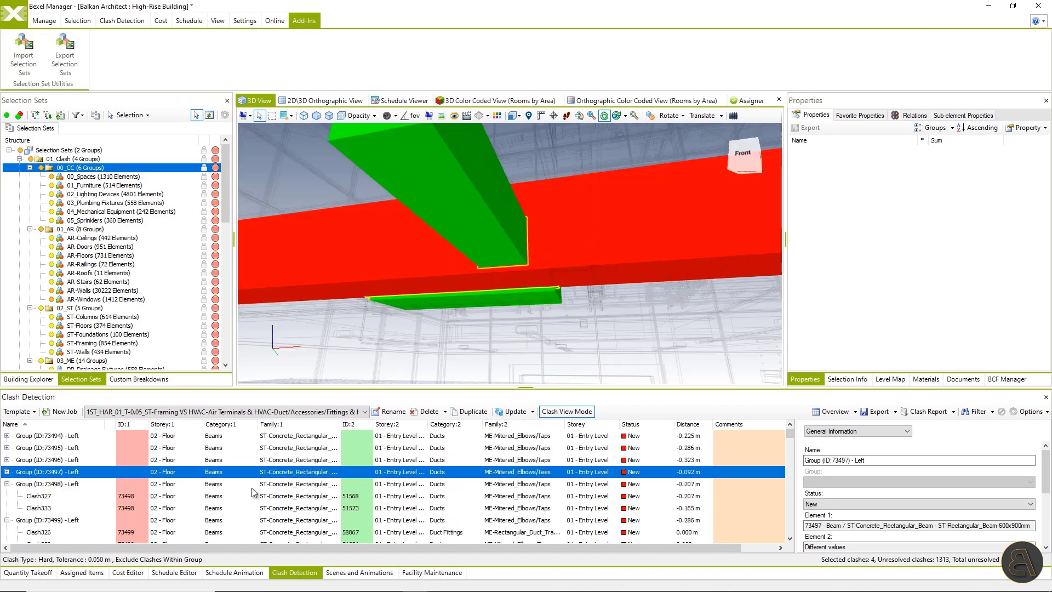
click(7, 484)
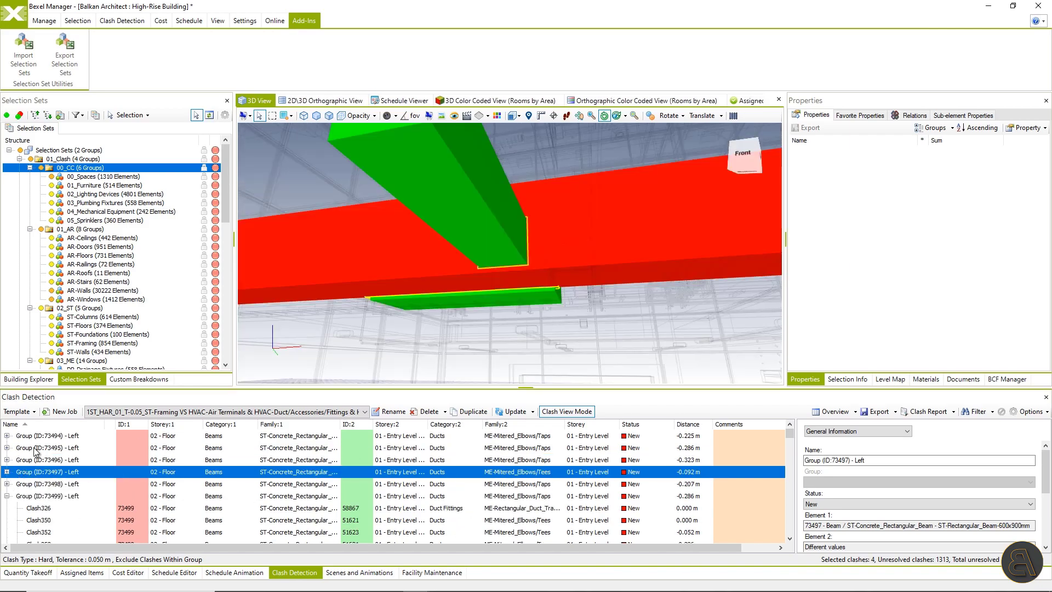
key(Home)
Open the BCF Manager and add all clash groups of the current job as issues in the new offline project
click(44, 21)
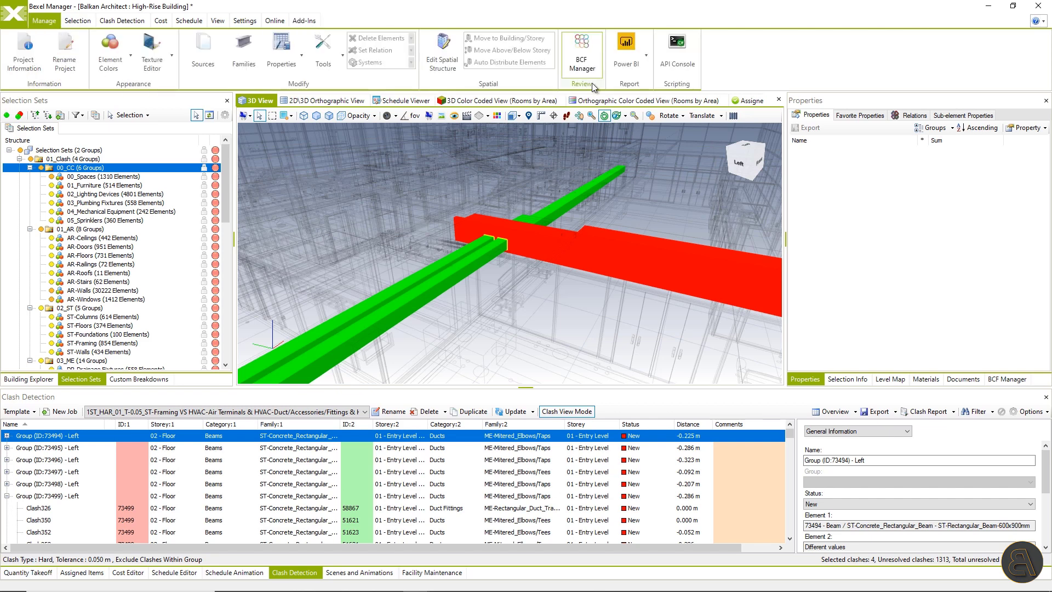
click(1007, 379)
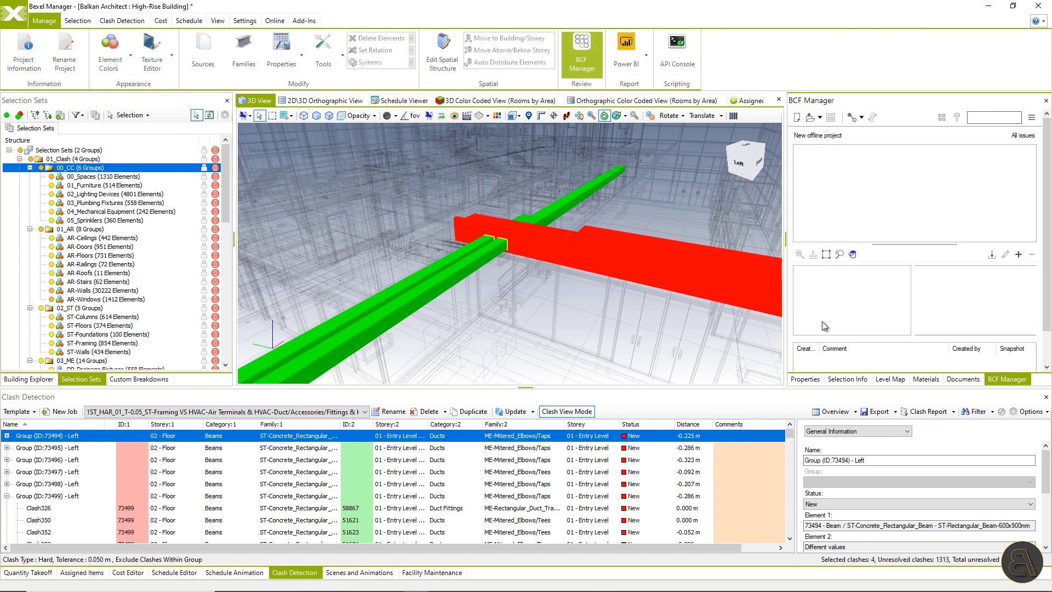
scroll(510, 523, down, 15)
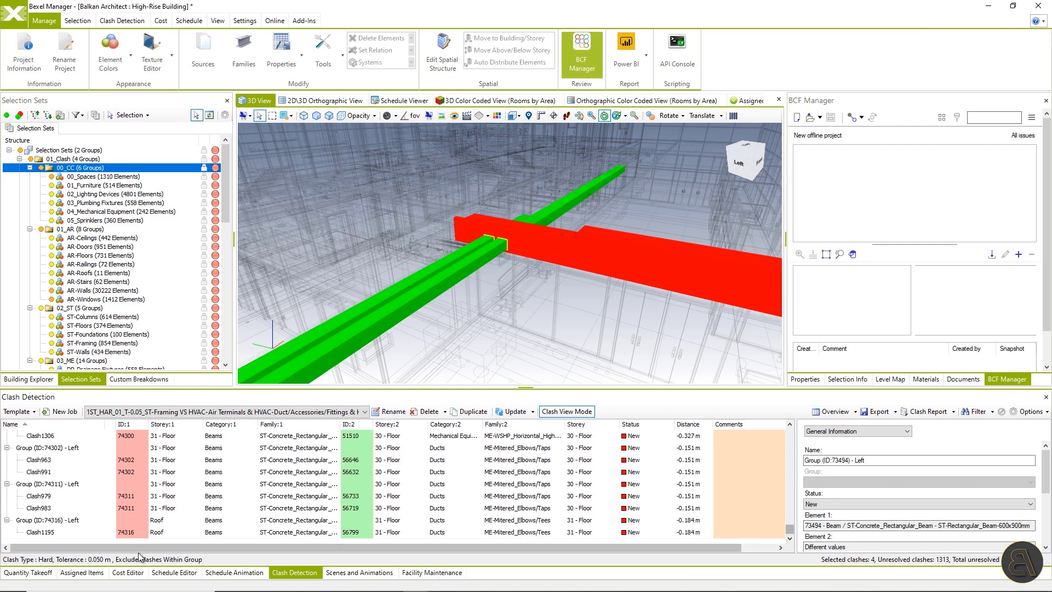
key(ctrl+a)
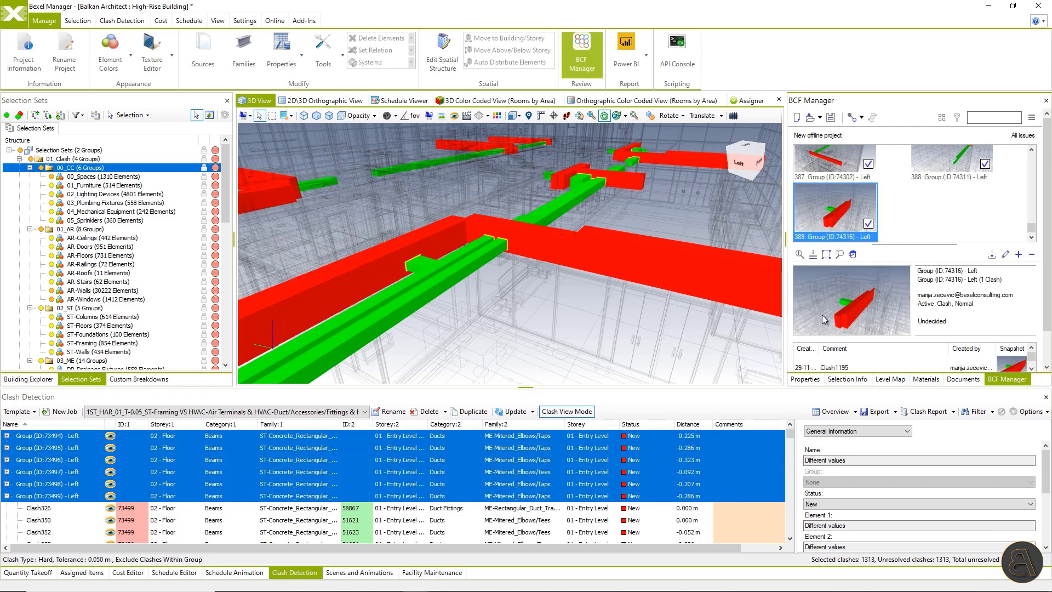
Look through the BCF issues created from the clash groups and open the Group (ID:74316) - Left issue for editing
drag(1031, 232, 1034, 159)
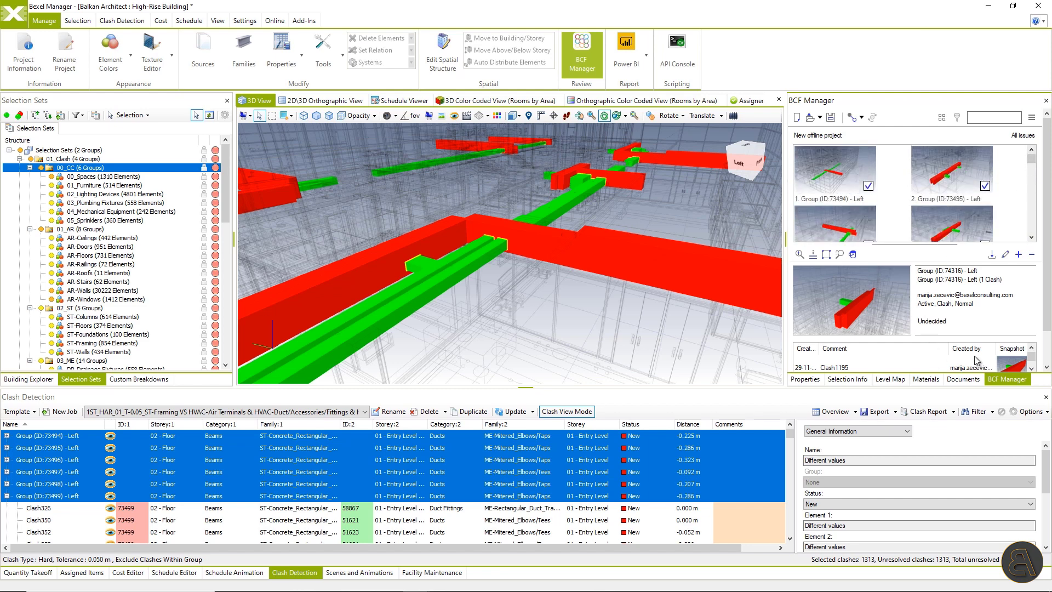
click(1005, 254)
click(792, 413)
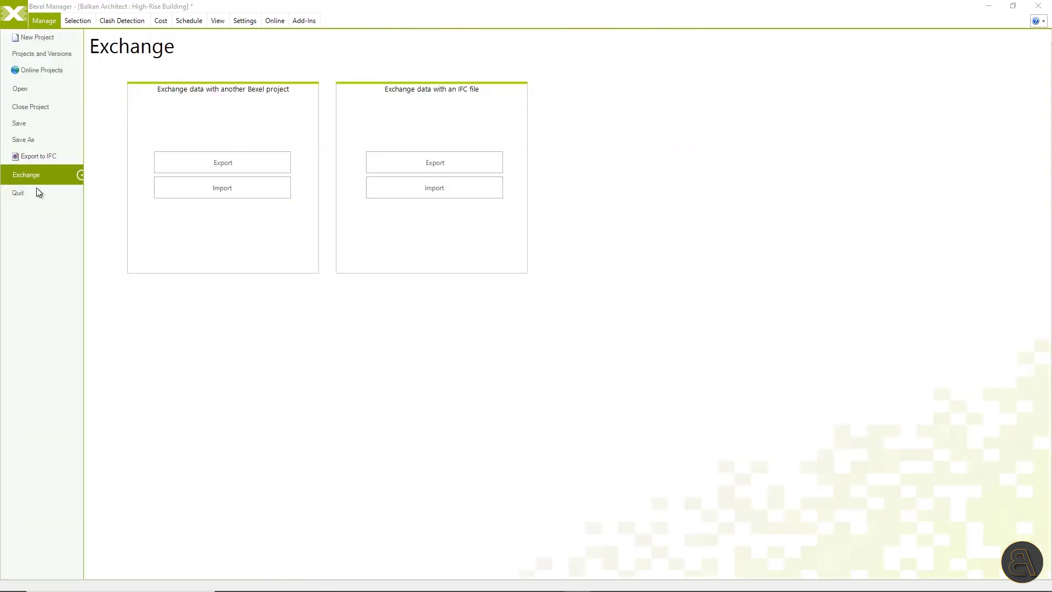
Look at the sections offered for export to another Bexel project and cancel the export wizard
click(220, 160)
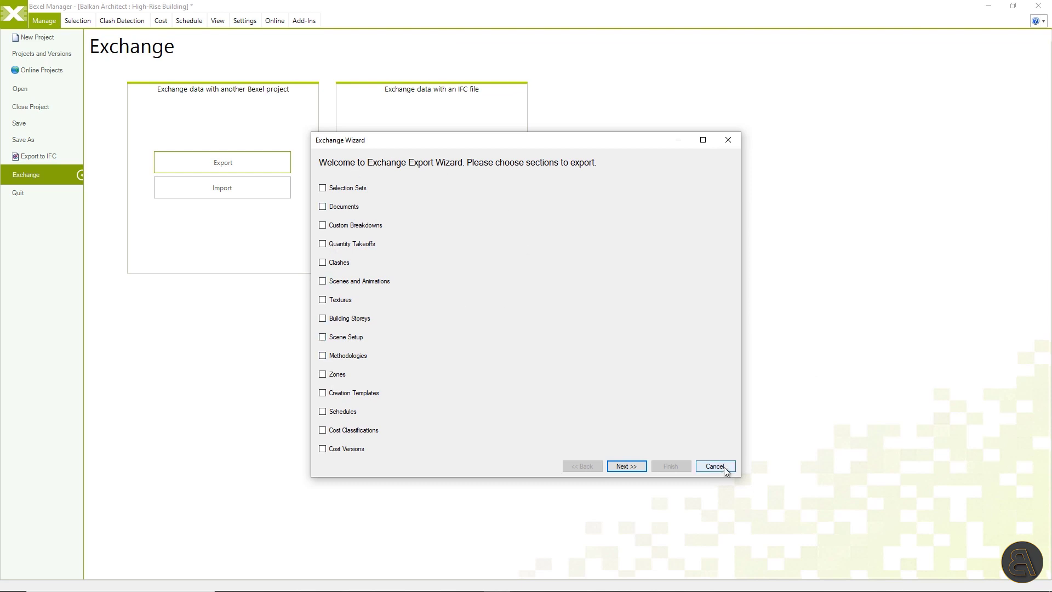
click(727, 467)
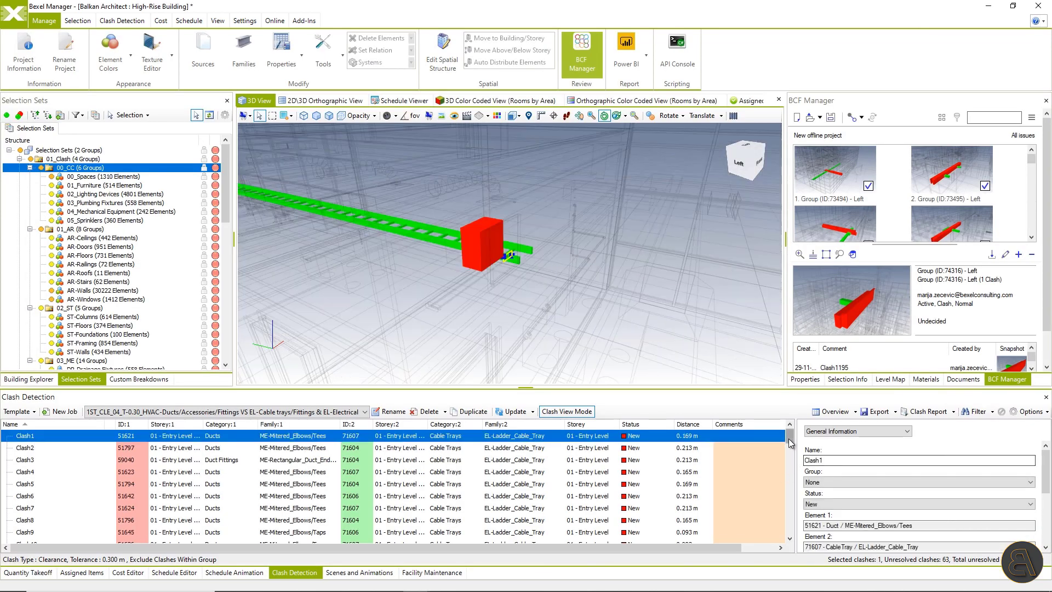
Select every clash of the 1ST_CLE_04 ducts versus cable trays job and group them inclusively into multiple groups by Right element
key(ctrl+a)
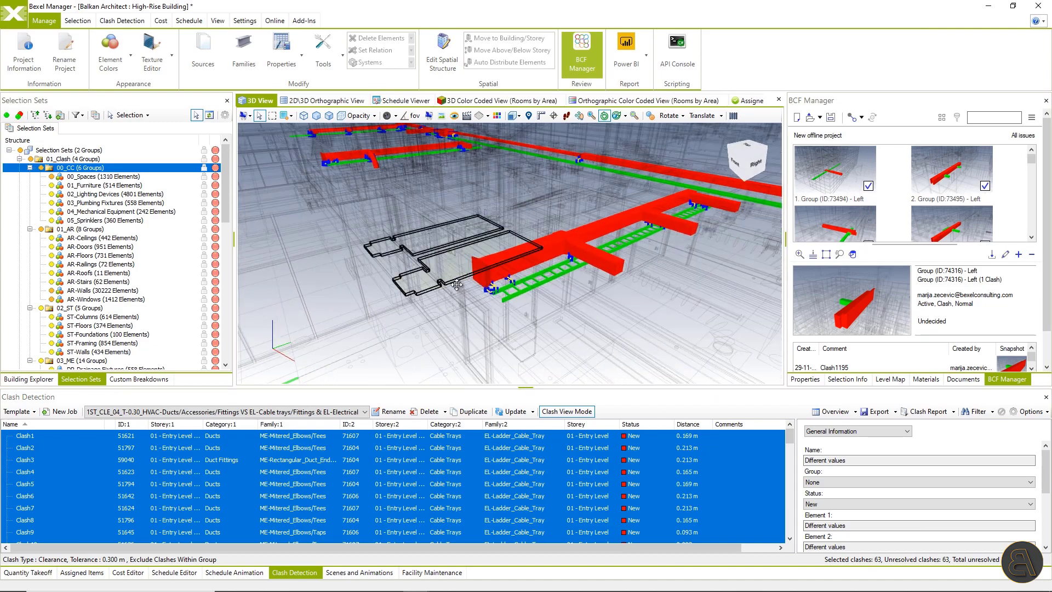
drag(508, 314, 498, 333)
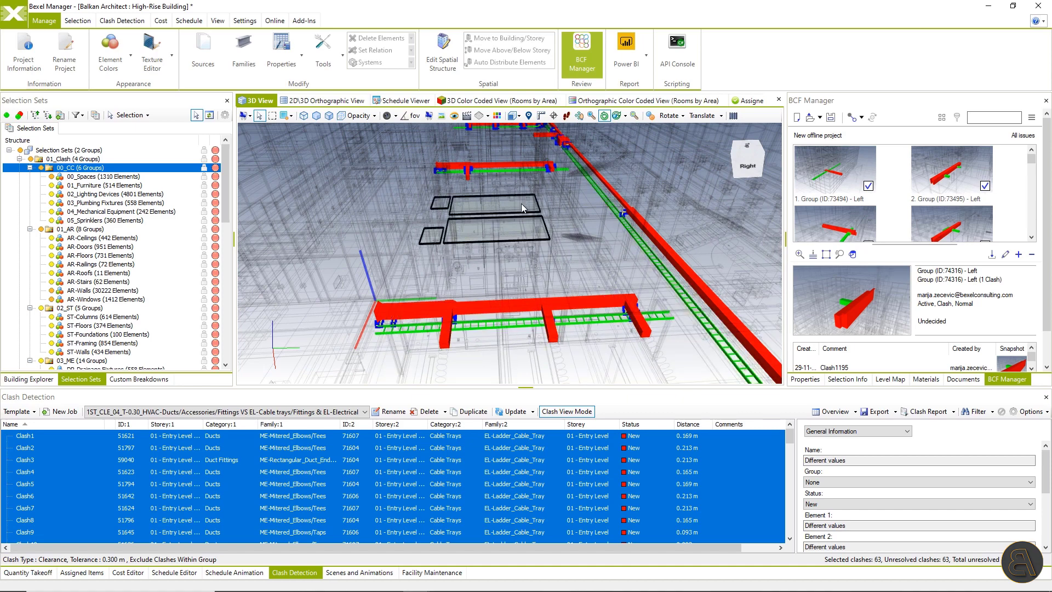
drag(509, 177, 538, 265)
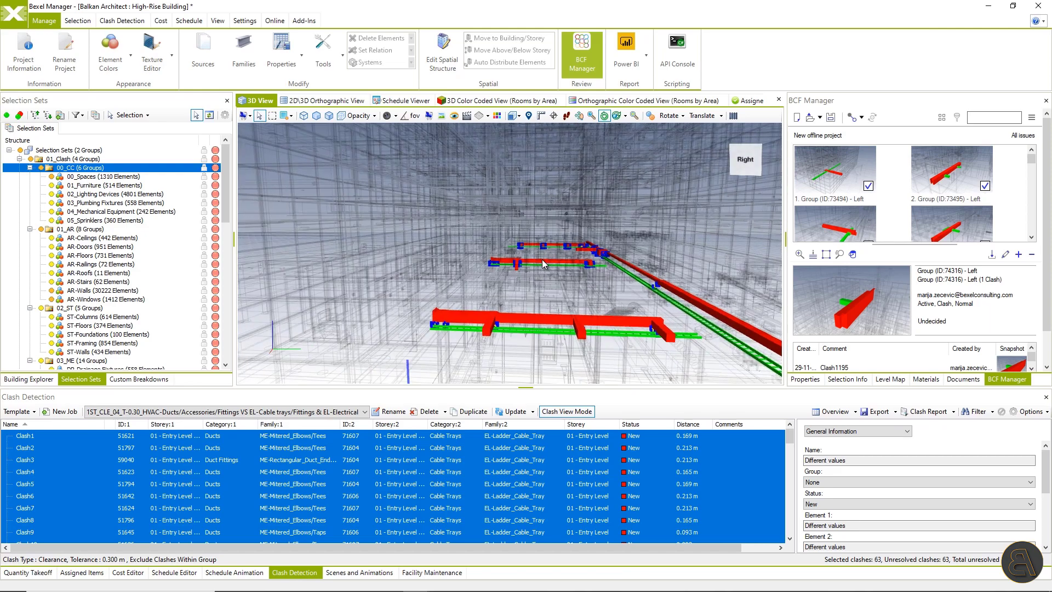
right_click(27, 449)
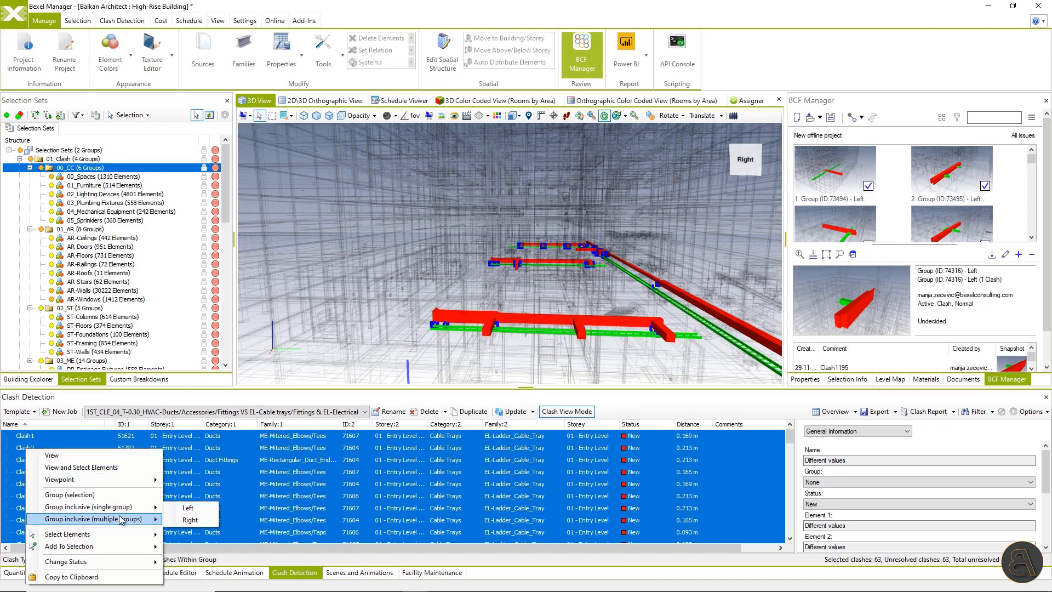
mouse_move(120, 519)
click(188, 532)
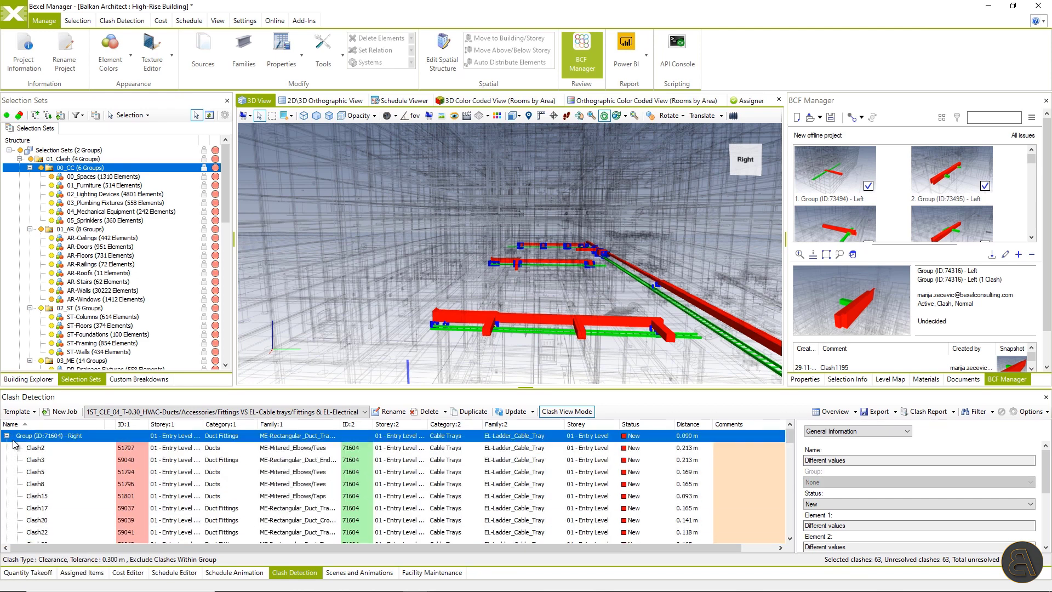
Collapse the clash groups for IDs 71604 to 71607 and select the group for ID 71606
click(7, 435)
click(7, 447)
click(7, 460)
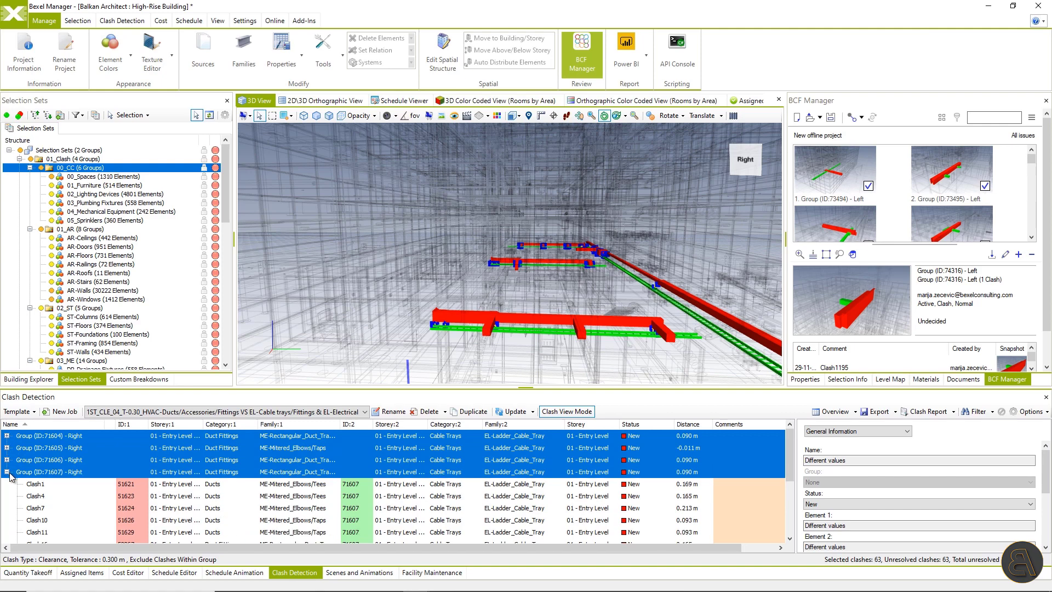
click(7, 471)
click(61, 460)
Set the status of the Group (ID:71605) - Right clash group to High
click(1028, 411)
click(534, 210)
click(535, 238)
right_click(630, 447)
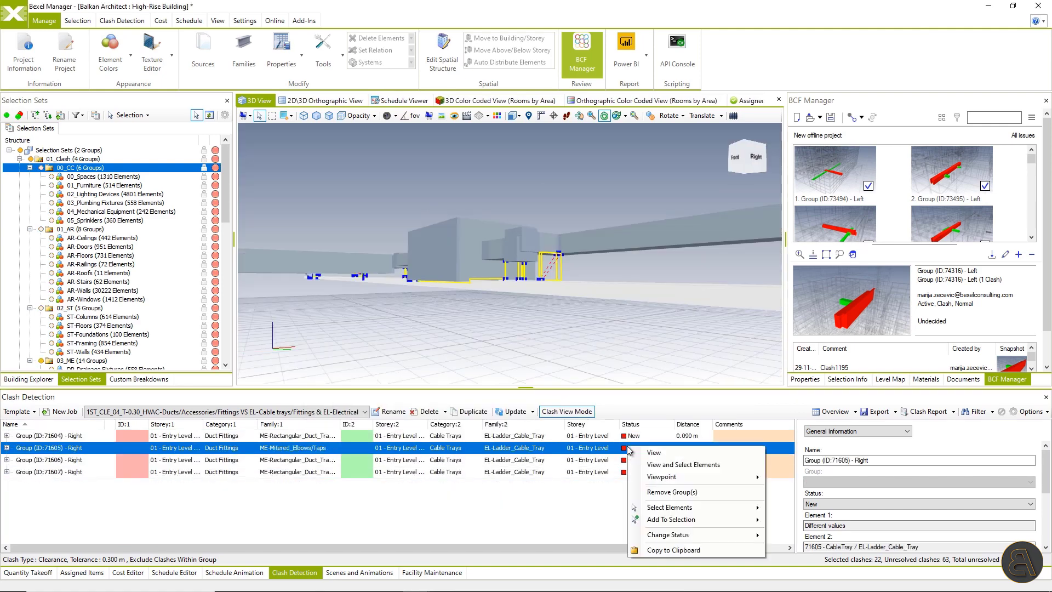
mouse_move(706, 536)
click(792, 499)
Switch to the 1ST_HAR_01 framing versus HVAC job, select all its clash groups and view the clash overview matrix
click(355, 412)
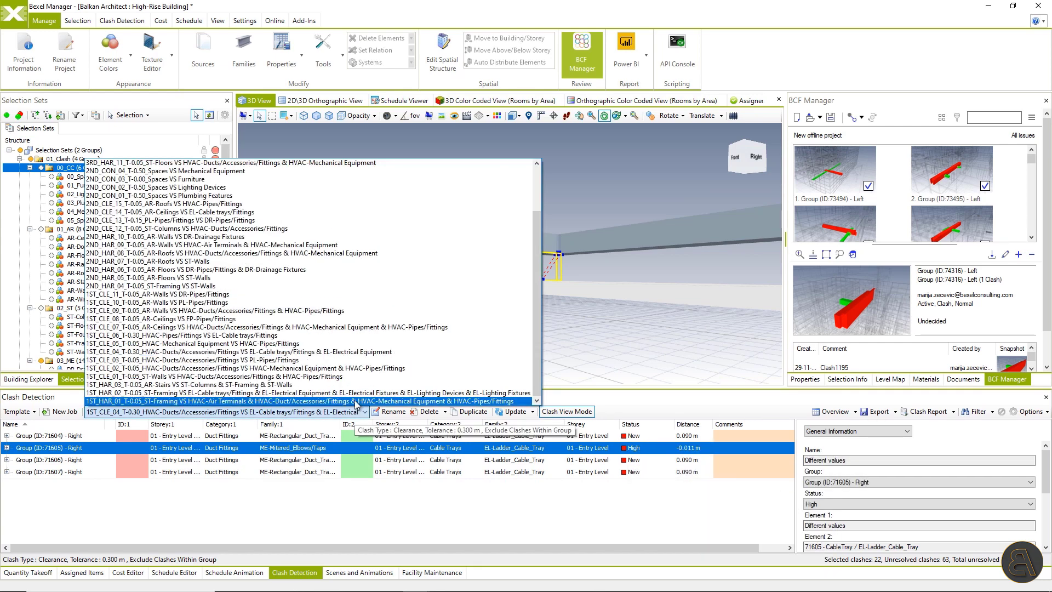
click(354, 400)
key(ctrl+a)
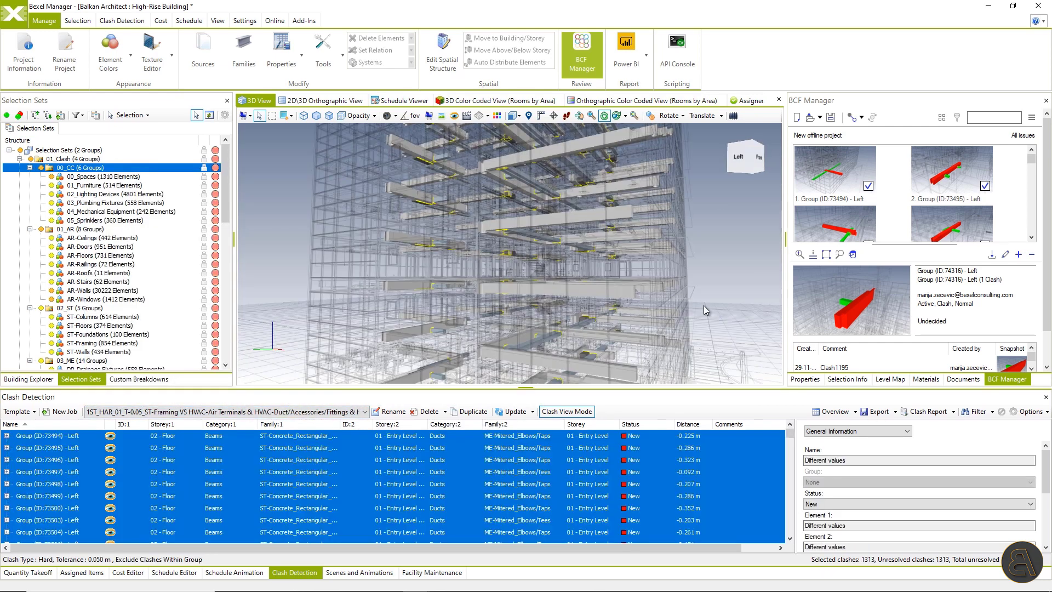
click(830, 412)
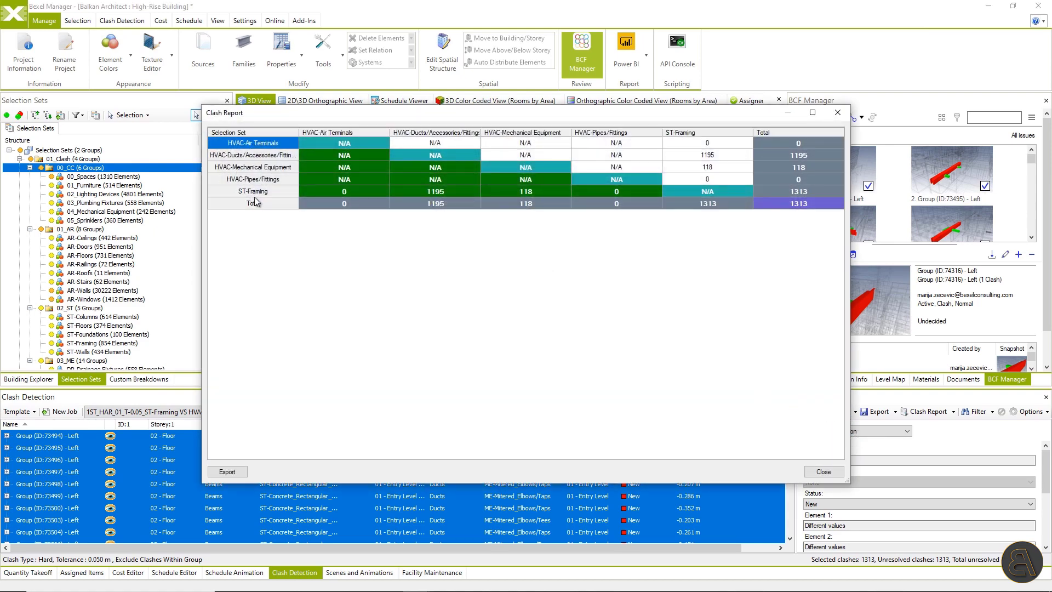
click(837, 112)
Export all clash jobs to Excel and look through the workbook's spatial, overview, detailed overview and clash detection sheets
click(895, 412)
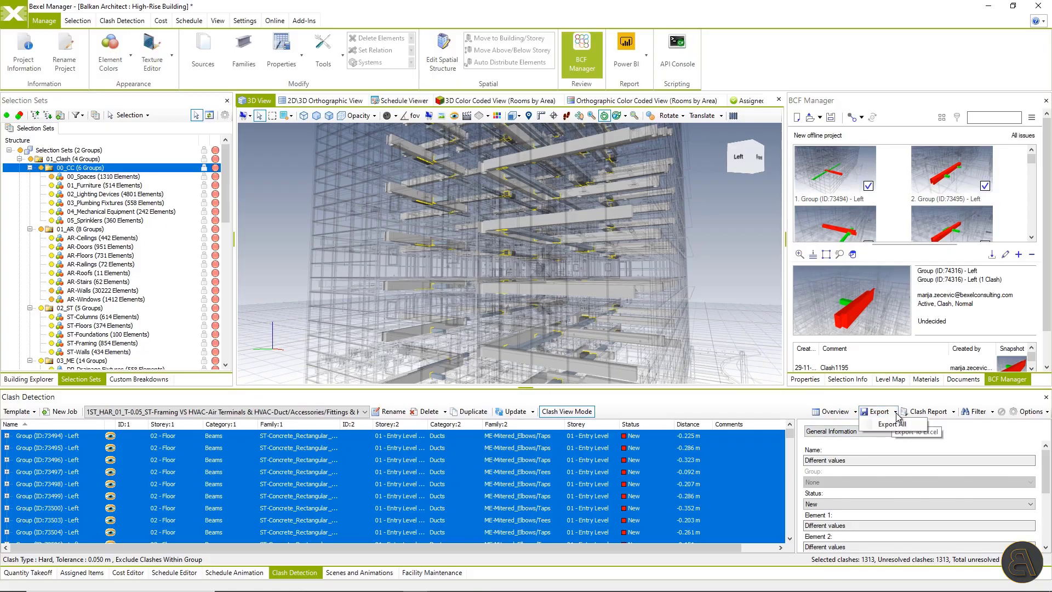
click(901, 432)
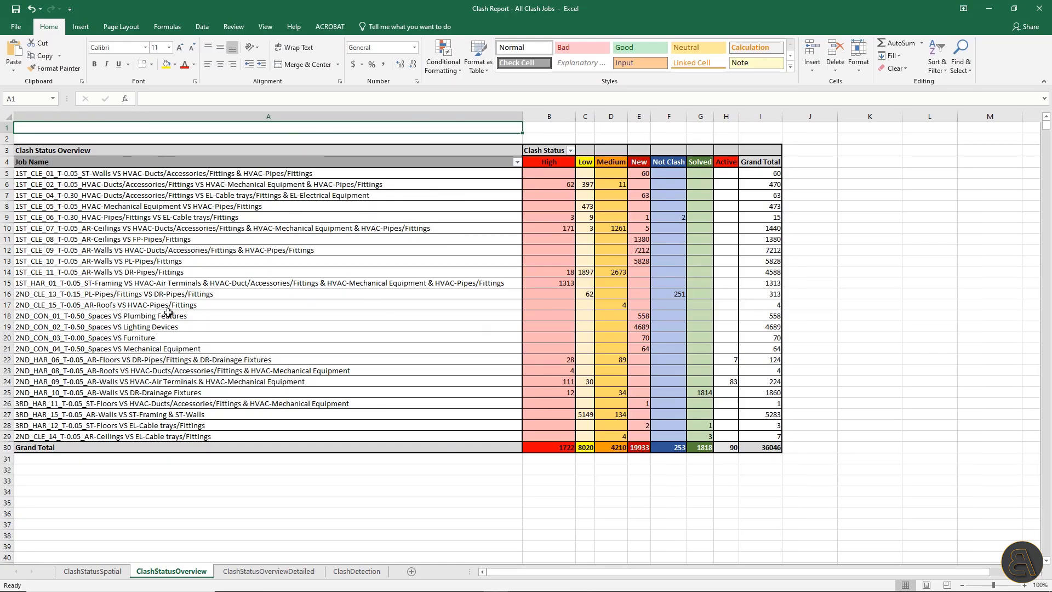
click(114, 575)
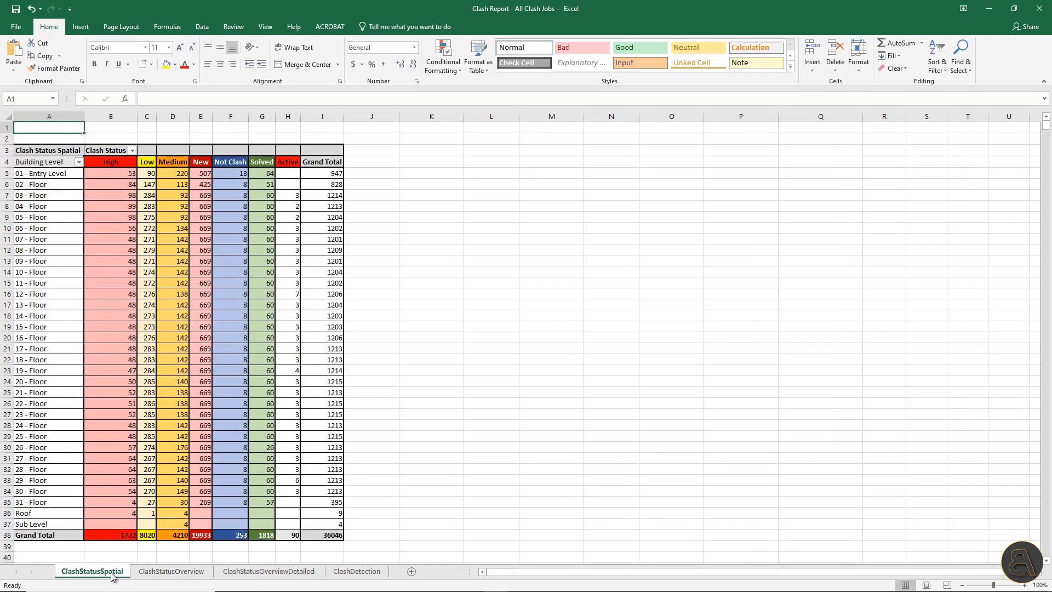
click(153, 572)
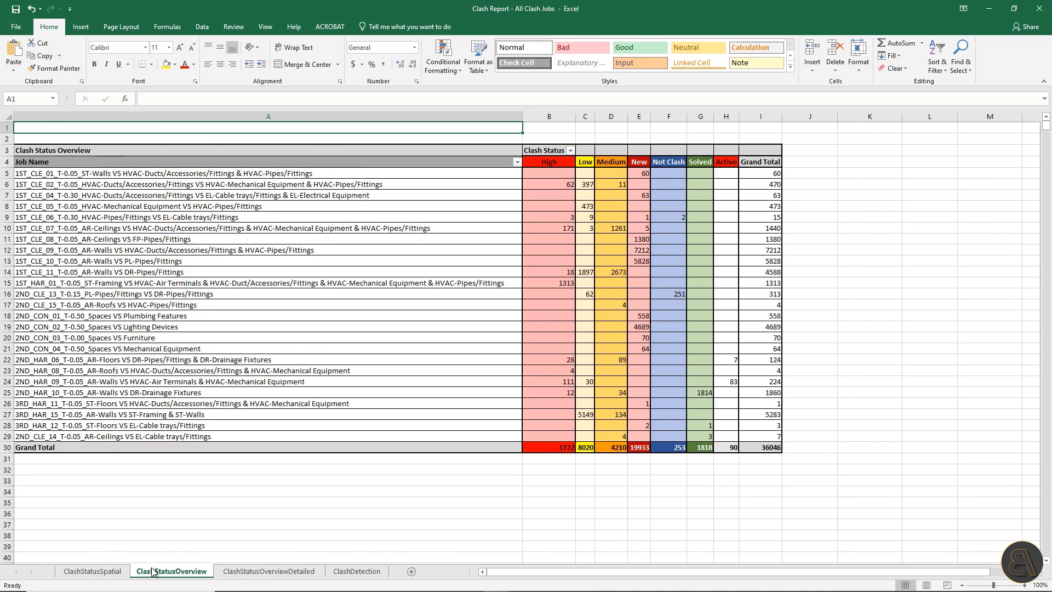
click(268, 573)
click(355, 572)
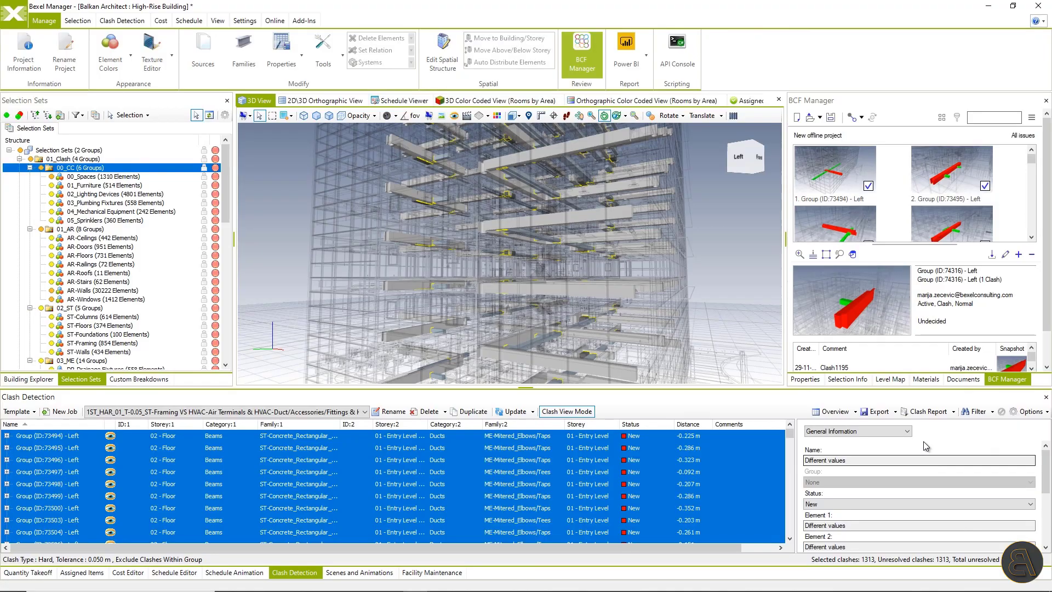
Export a clash report for the selected clashes of the 1ST_HAR_01 job as a PDF document
click(954, 411)
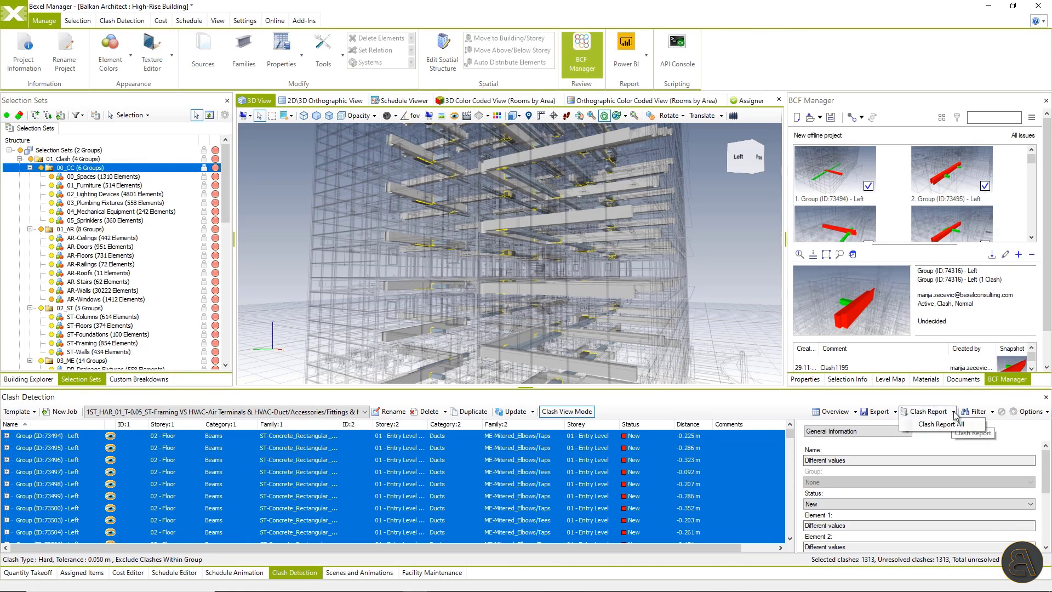
click(940, 424)
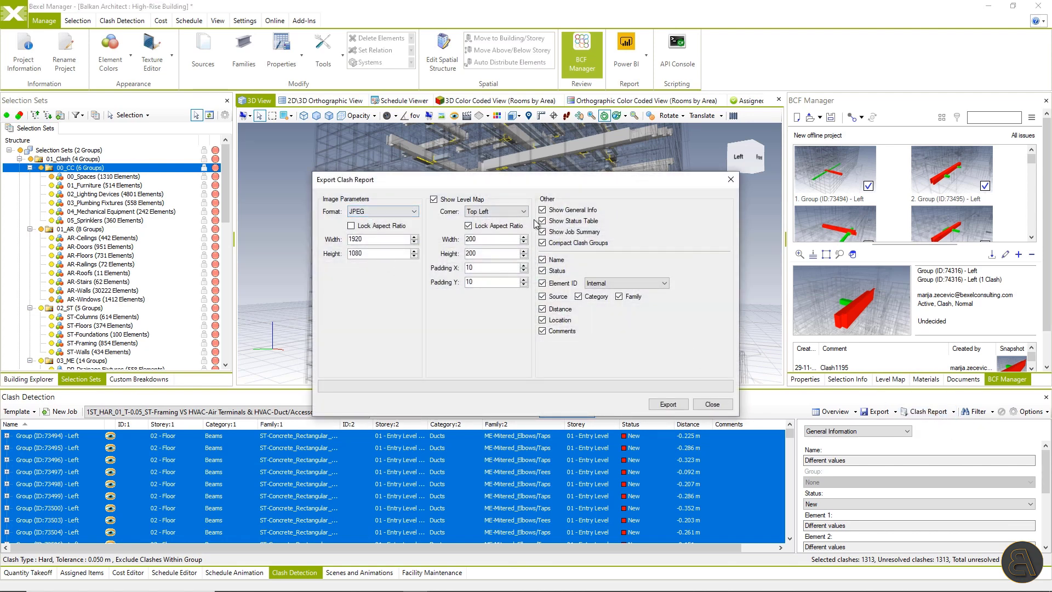
click(668, 404)
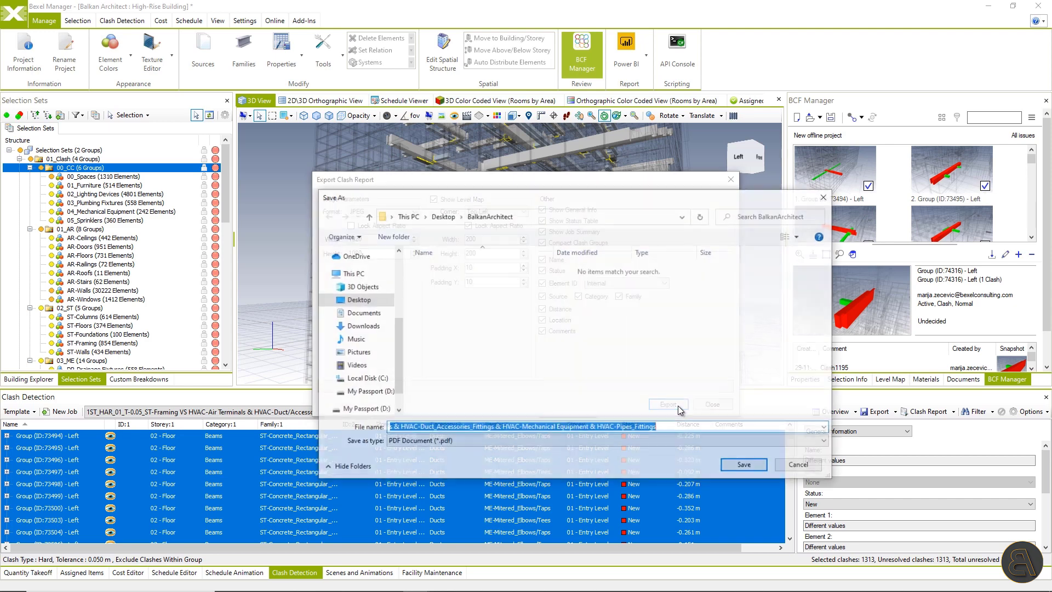
click(440, 442)
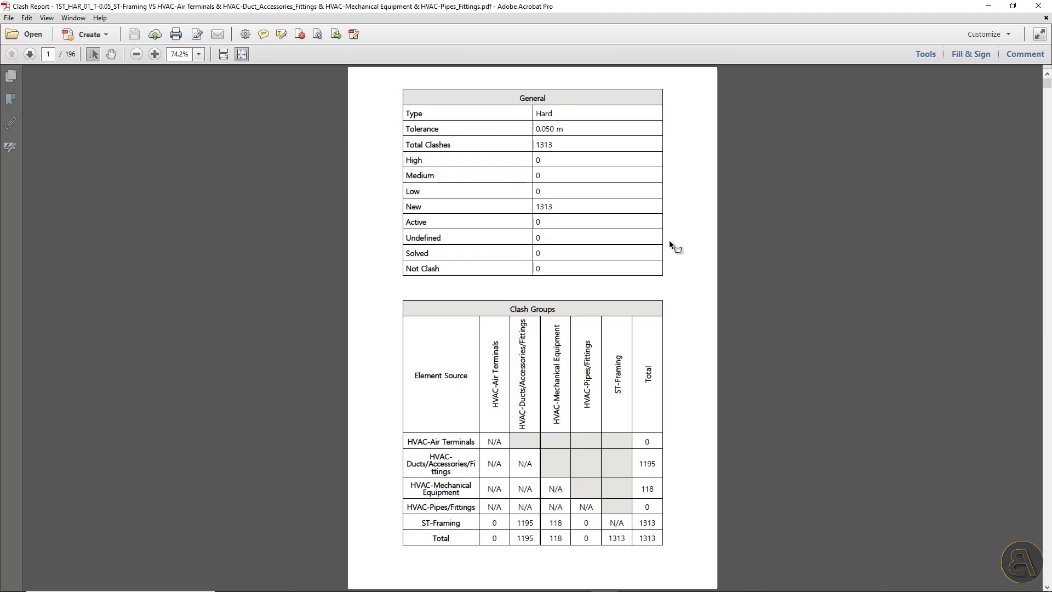
Look through the summary tables and clash group entries in the exported PDF and HTML clash reports
scroll(674, 247, down, 10)
scroll(746, 244, down, 20)
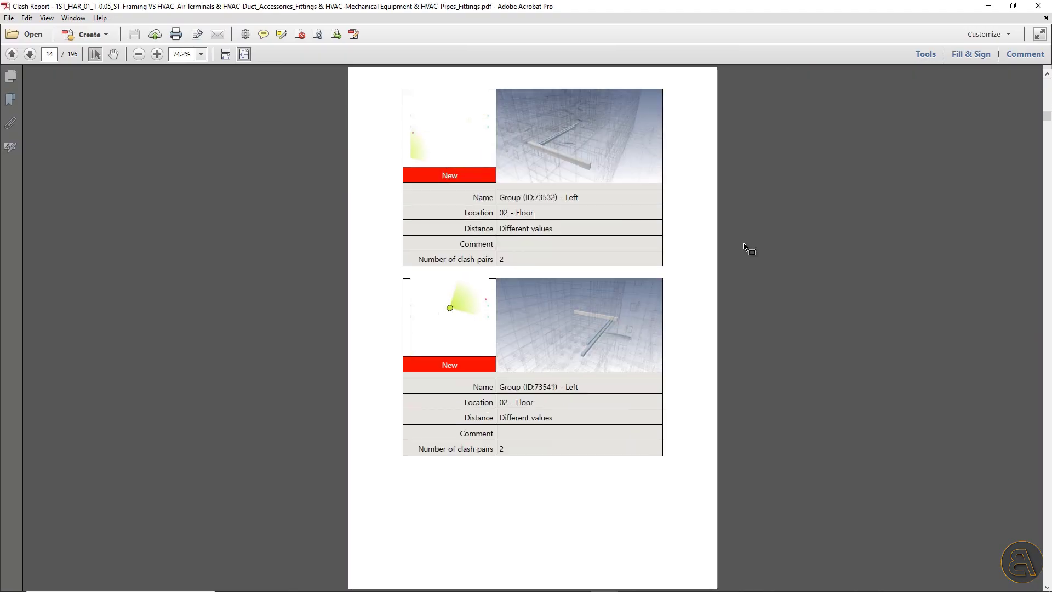
scroll(743, 246, down, 5)
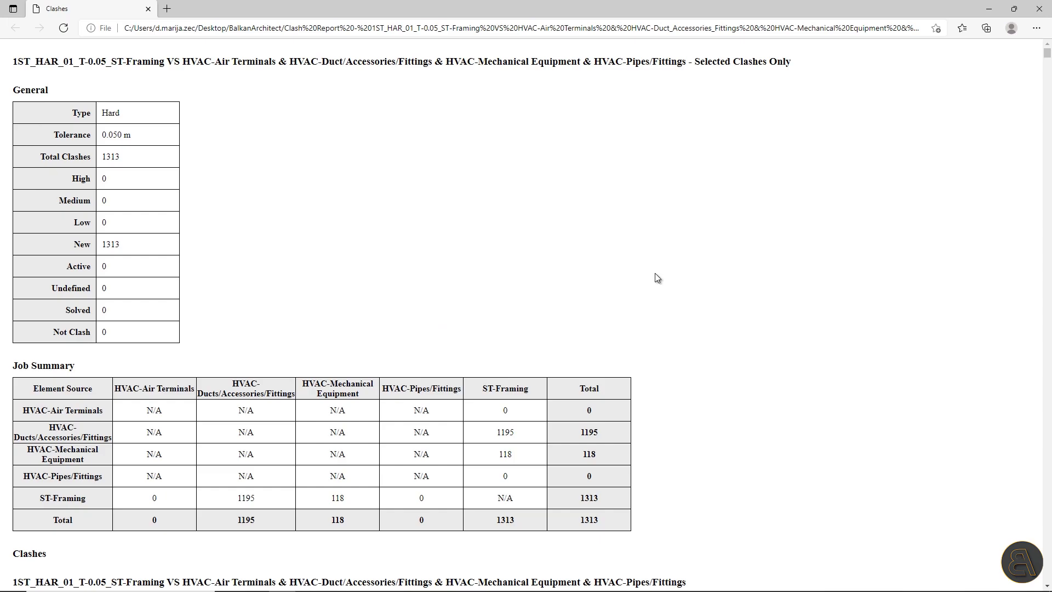
scroll(656, 273, down, 10)
scroll(656, 273, down, 15)
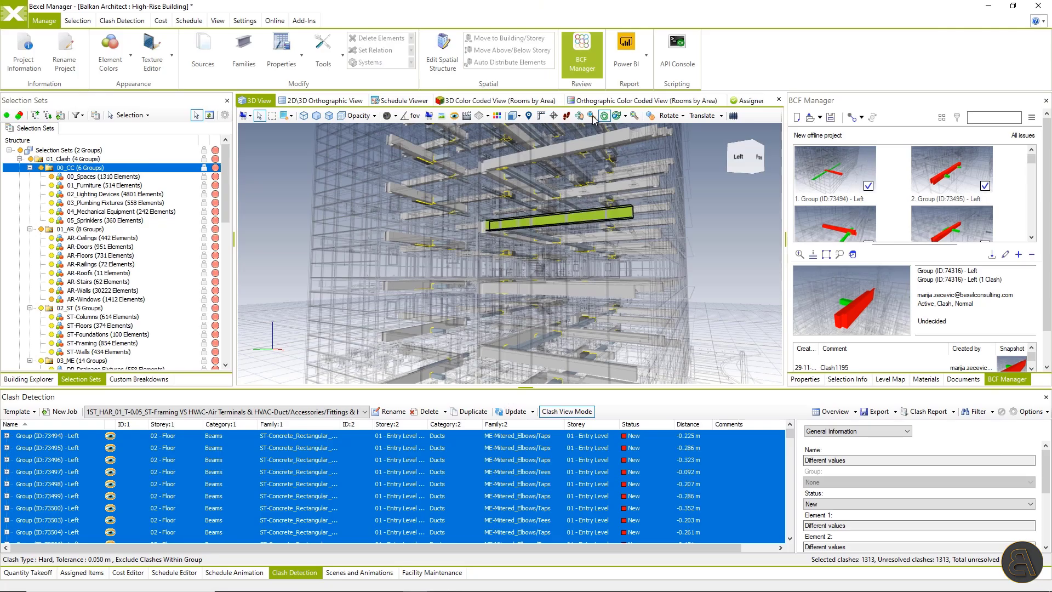
Open the project's report in Power BI and examine the Clash Detection page's status chart, clash table and clashes per categories
click(627, 55)
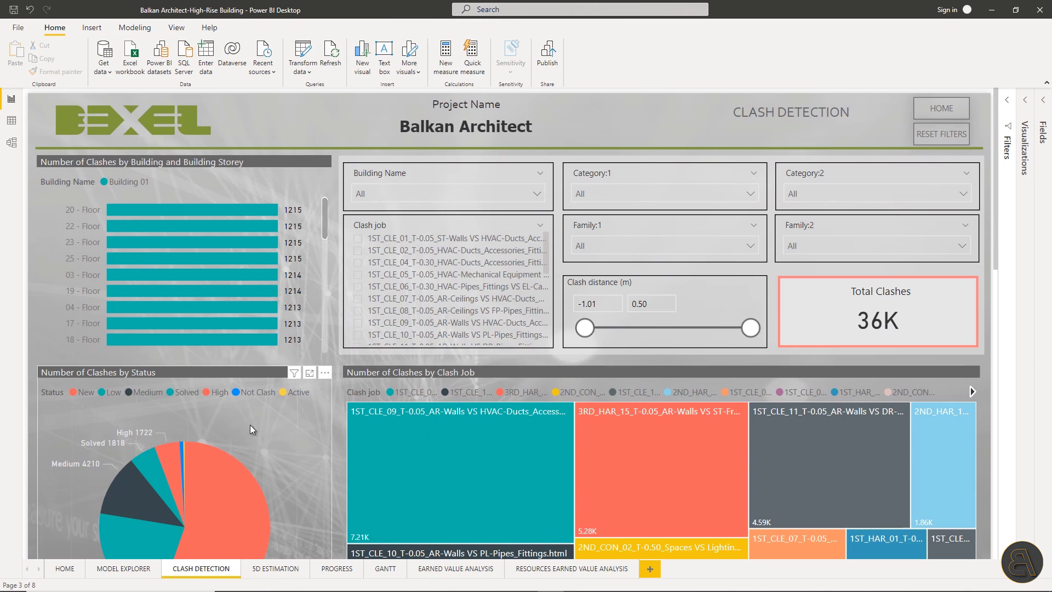
scroll(257, 444, down, 3)
scroll(278, 461, down, 12)
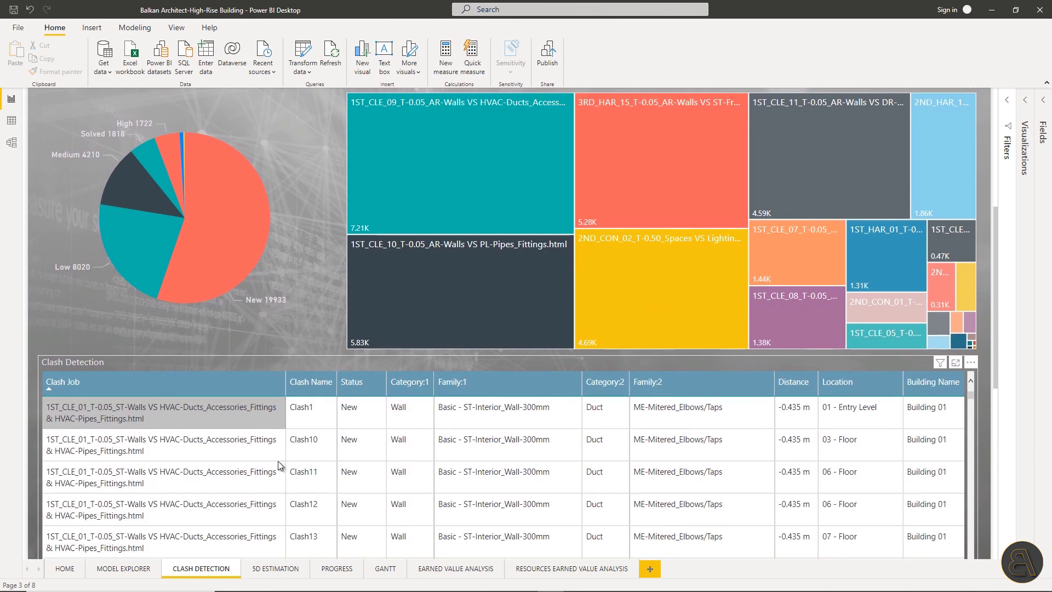
scroll(278, 461, down, 10)
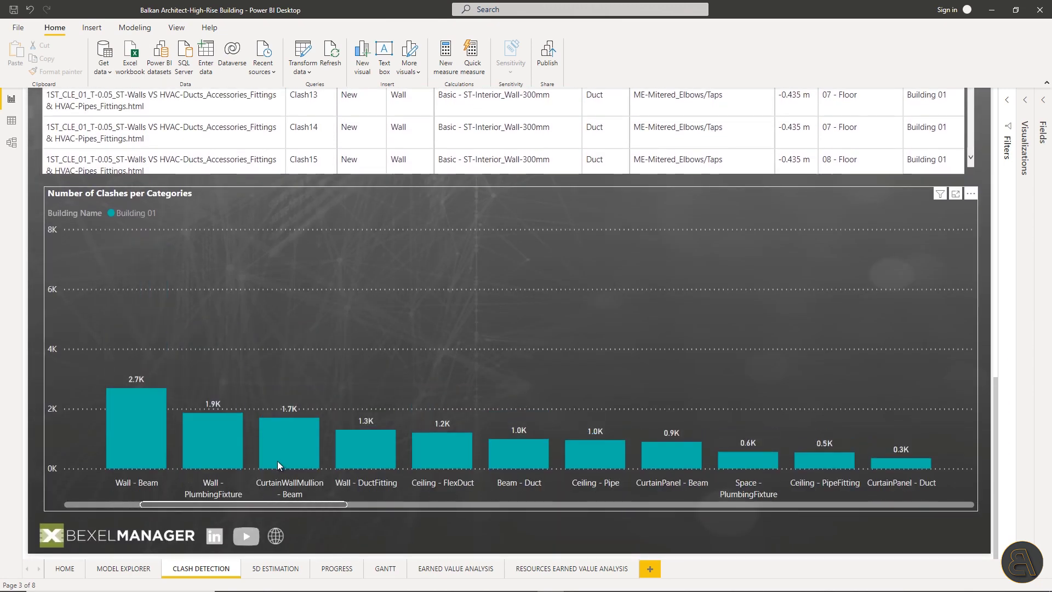
scroll(277, 461, down, 10)
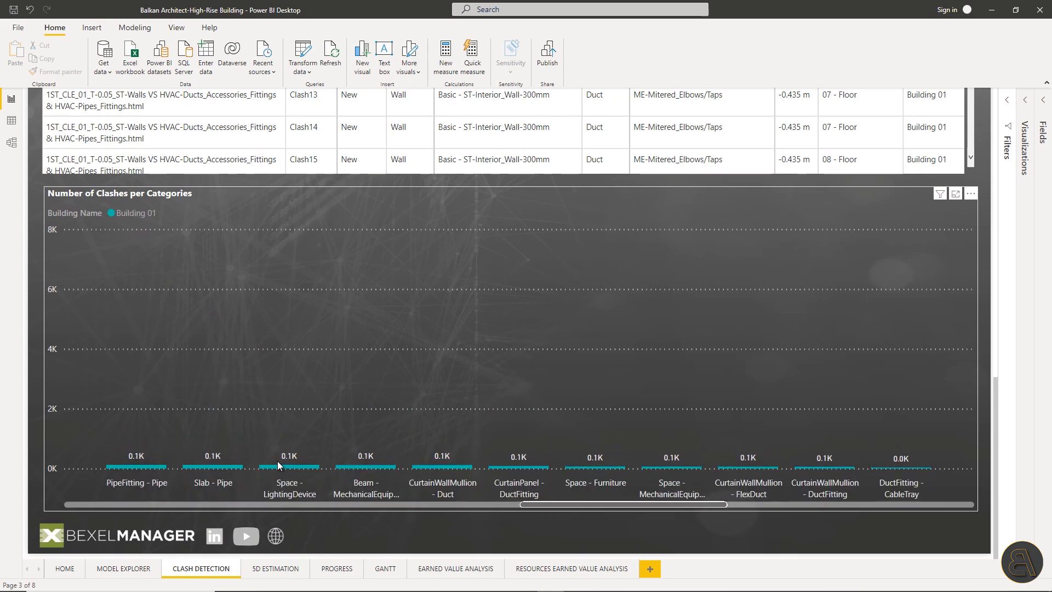
scroll(818, 380, up, 15)
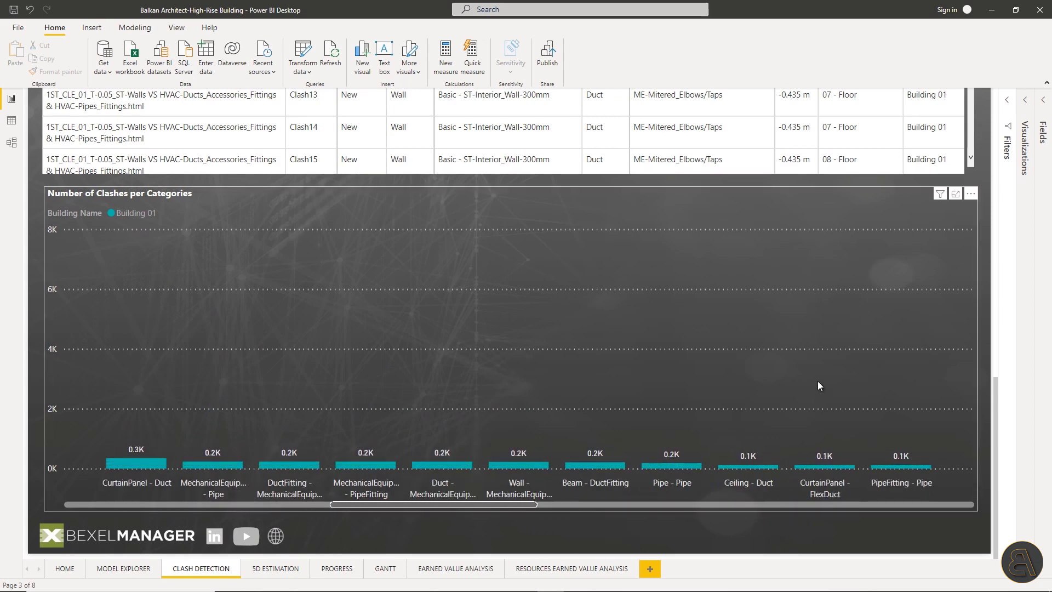
scroll(999, 151, up, 10)
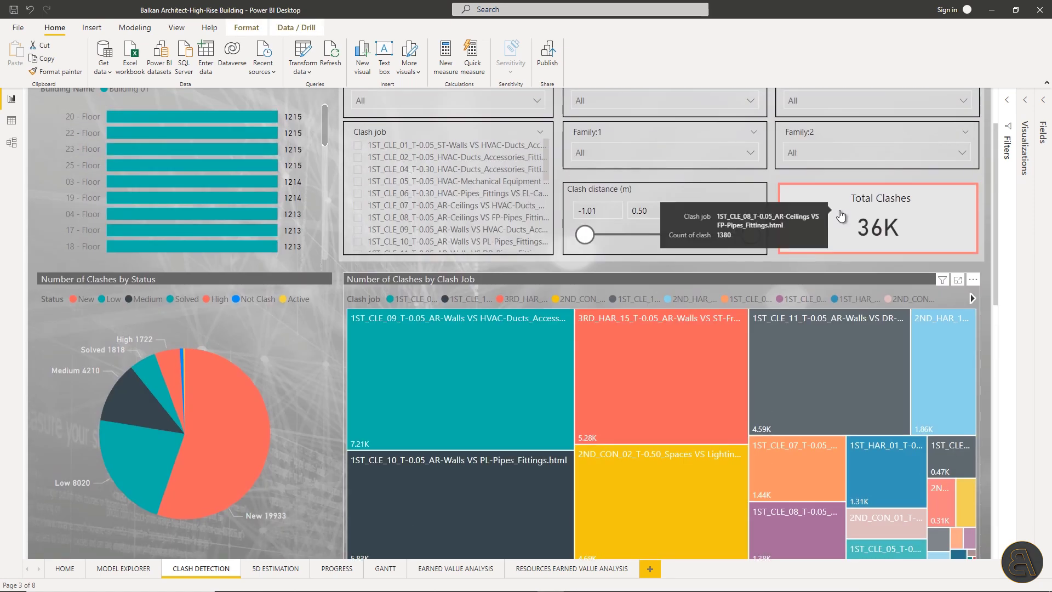
Filter the Clash Detection page by individual clash jobs, including 3RD_HAR_15, 1ST_CLE_11, 2ND_HAR_10, 2ND_CON_02 and 1ST_CLE_07, to compare their clashes
click(465, 385)
click(665, 375)
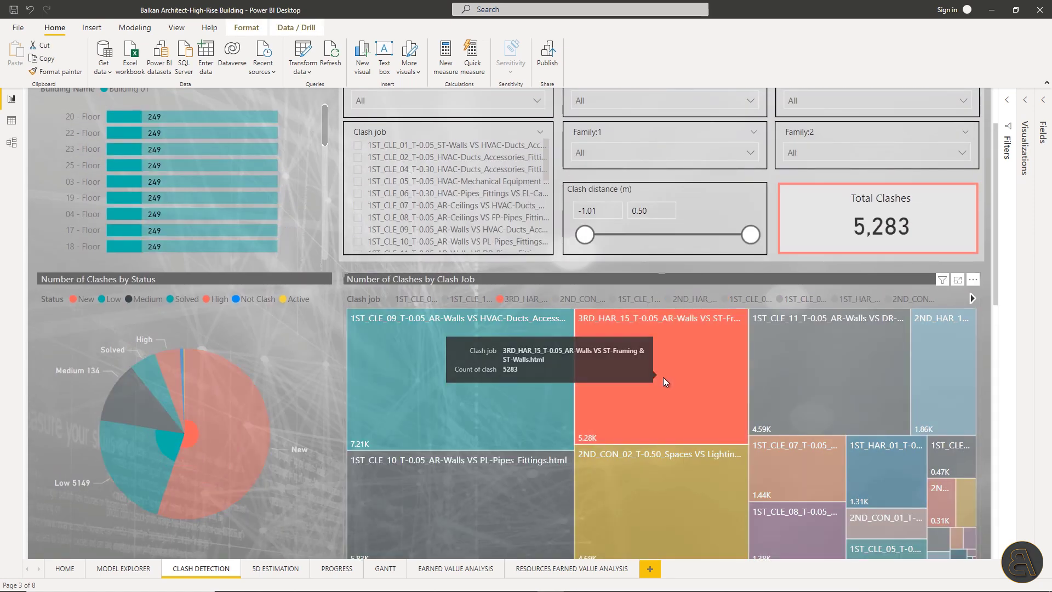
click(817, 380)
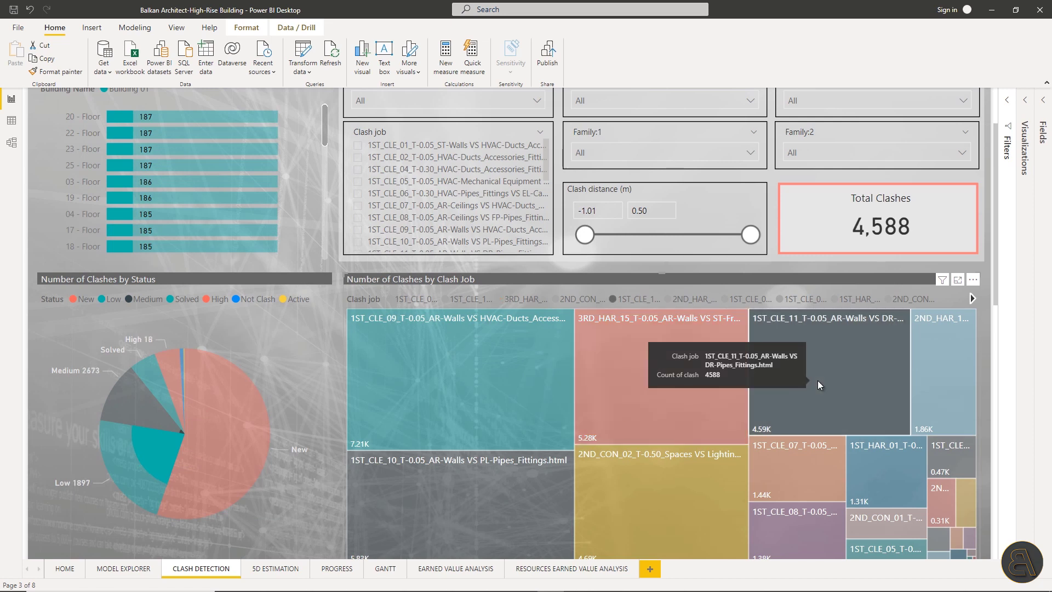
click(949, 373)
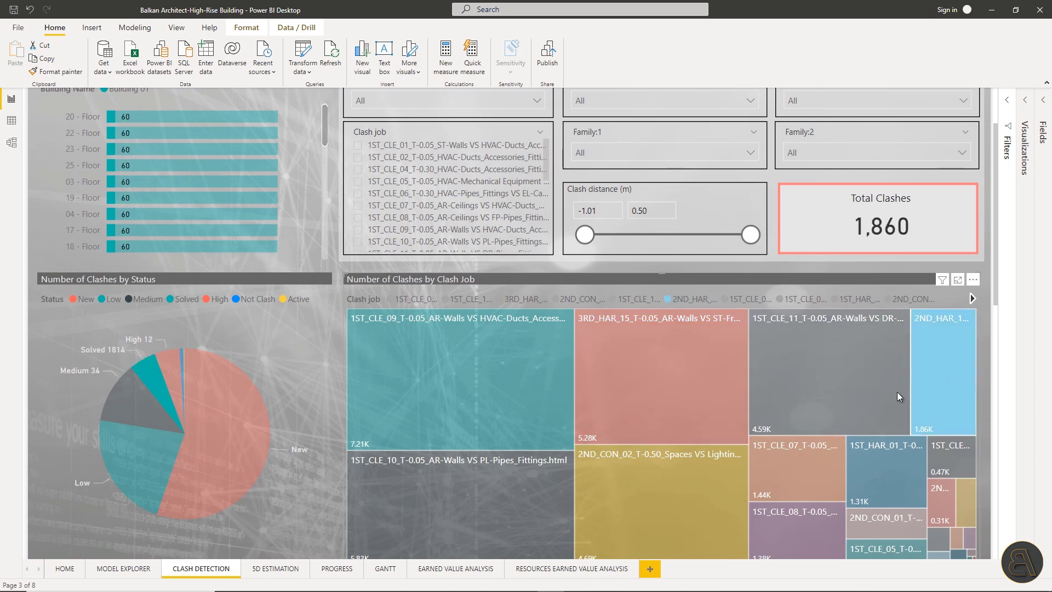
click(527, 499)
click(655, 520)
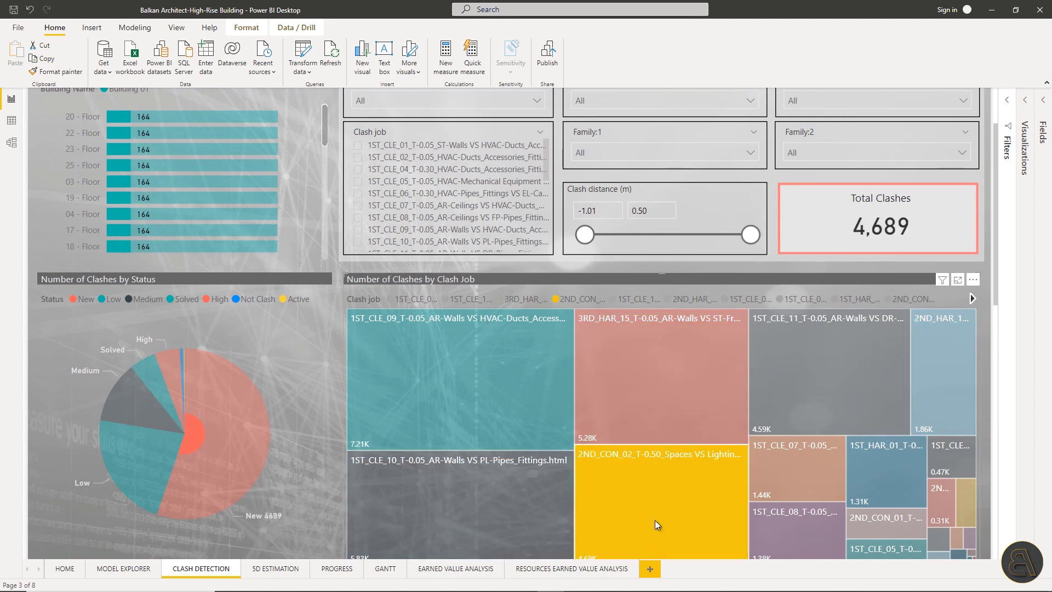
click(784, 475)
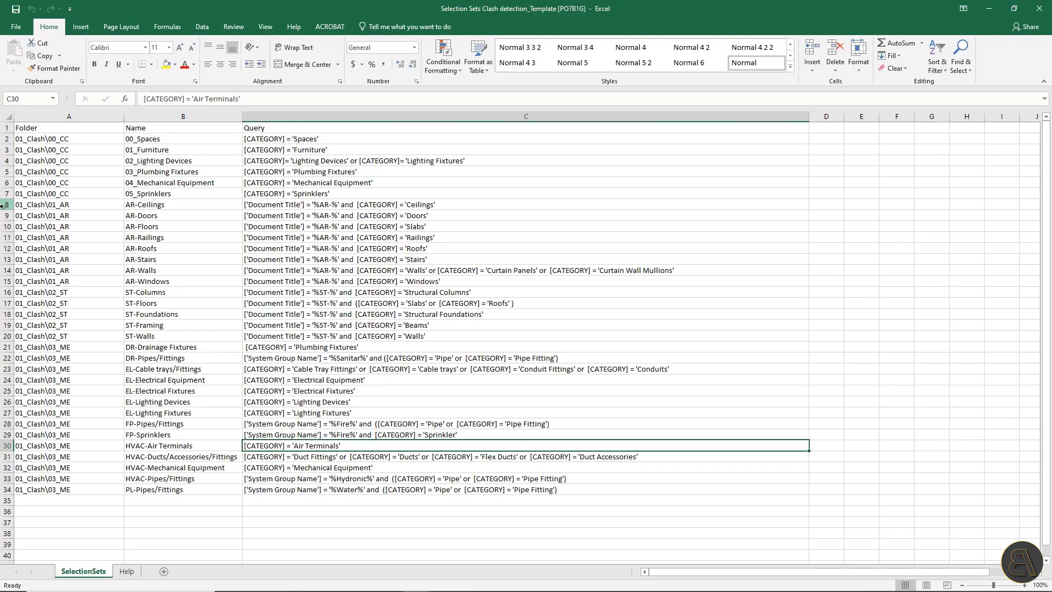
Delete the AR, ST and ME selection set rows, rows 8 to 34, from the selection sets template
drag(5, 204, 2, 487)
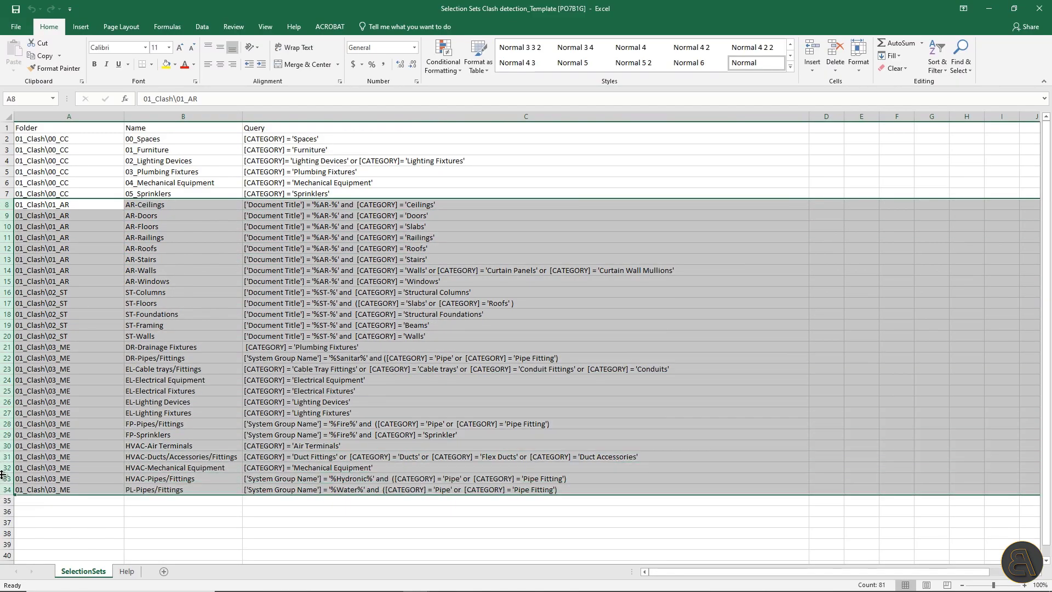
right_click(6, 460)
click(32, 385)
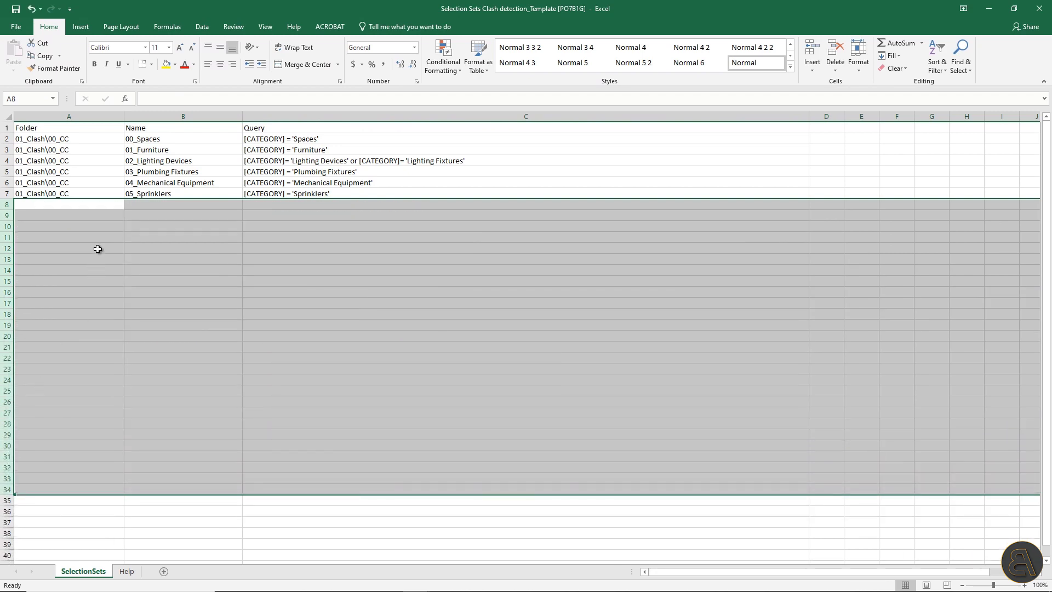
Check the remaining set names against the building's element categories and delete the 04_Mechanical Equipment and 05_Sprinklers rows
drag(217, 139, 211, 192)
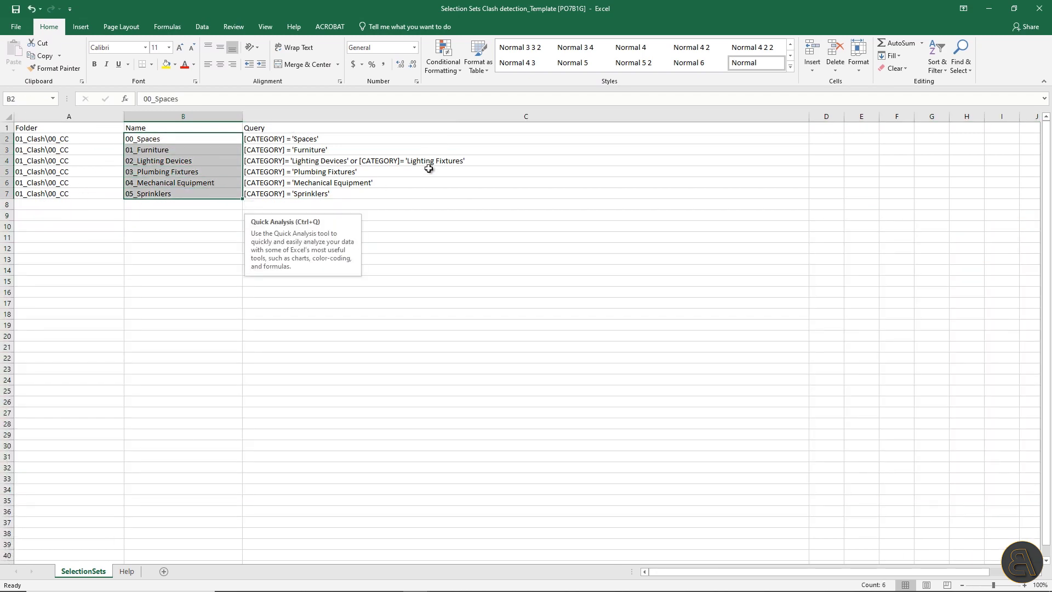
click(988, 8)
drag(202, 161, 202, 186)
click(65, 223)
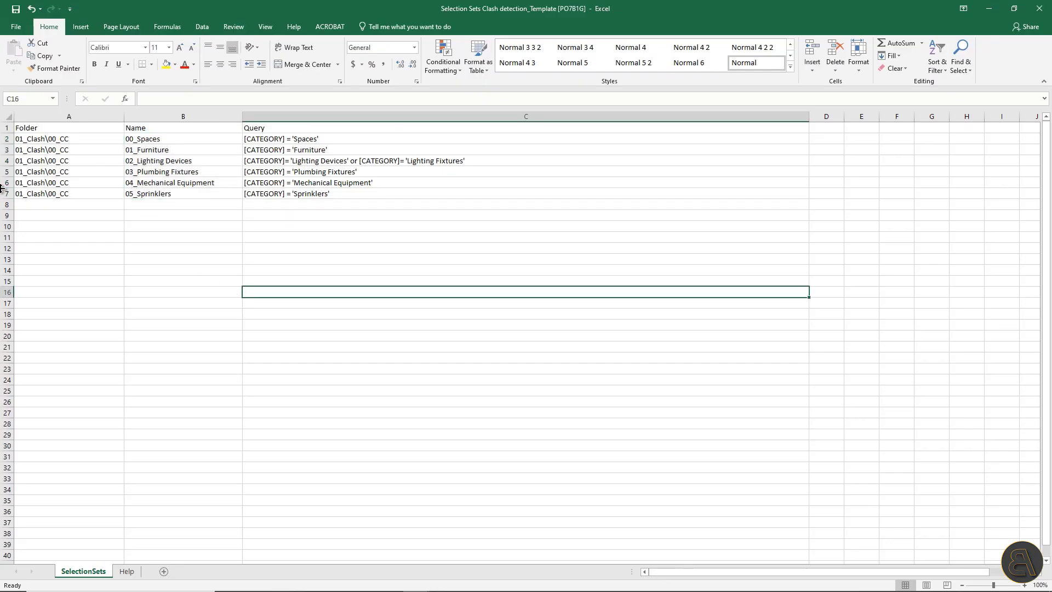
drag(3, 185, 4, 193)
right_click(3, 193)
click(33, 281)
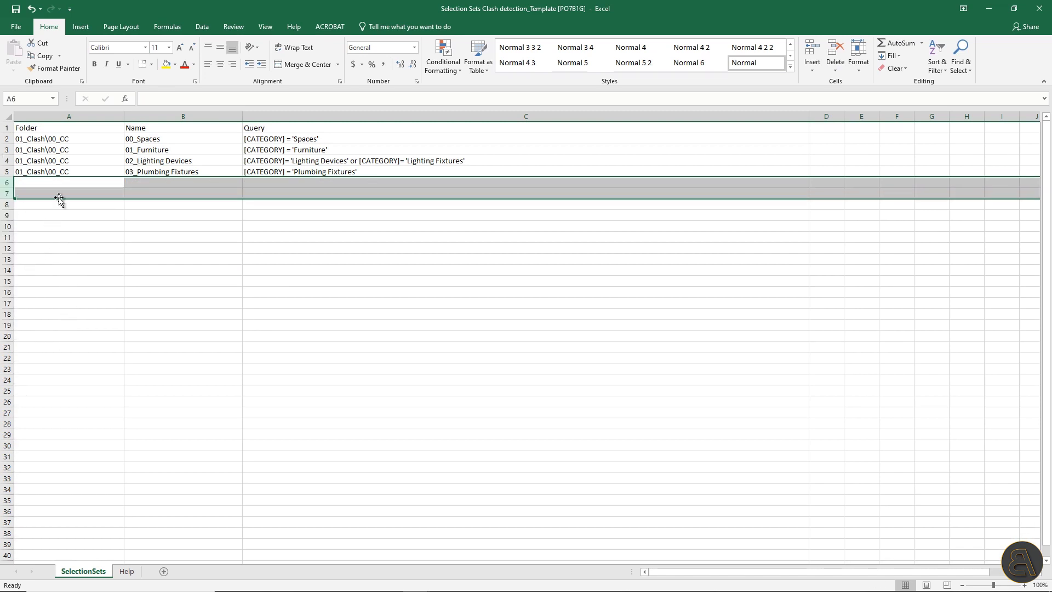
click(4, 171)
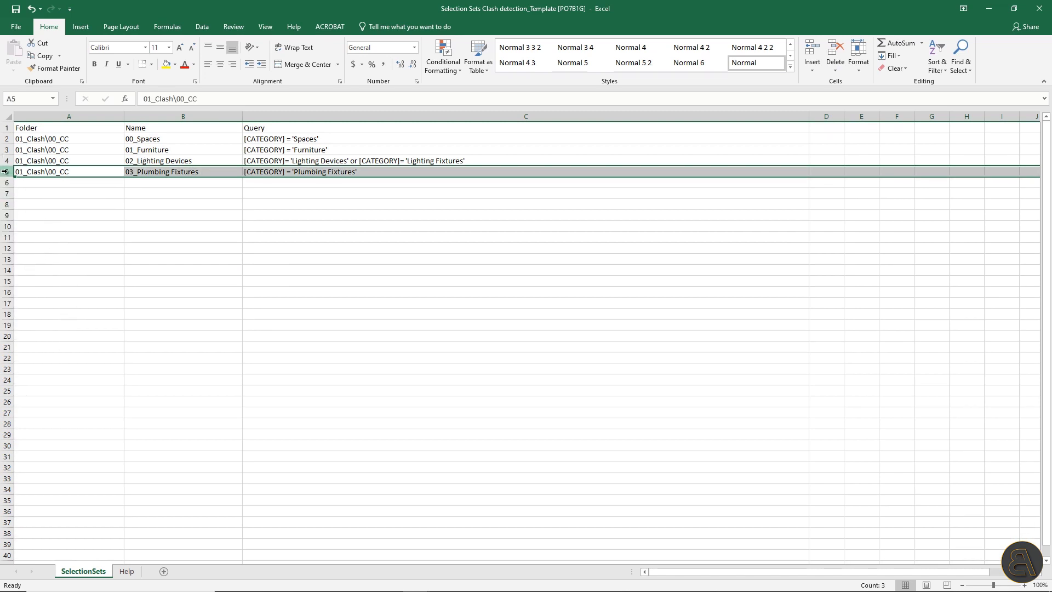
Extend the 01_Furniture query to read [CATEGORY] = 'Furniture' or [CATEGORY] = 'Furniture Systems'
click(321, 149)
double_click(337, 148)
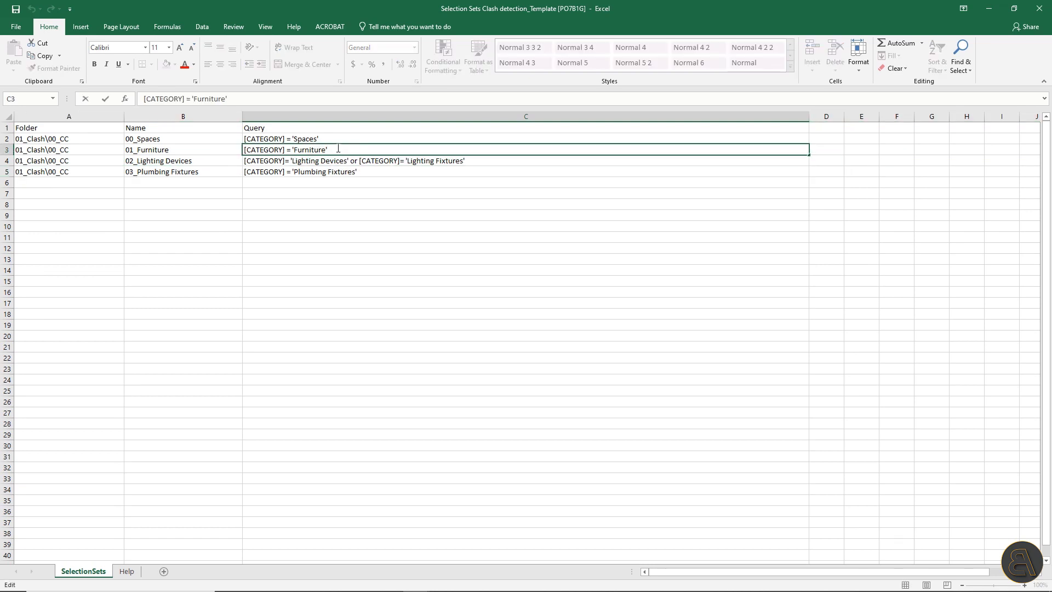
text(or [CATEGORY] = 'Furniture Systems')
key(Return)
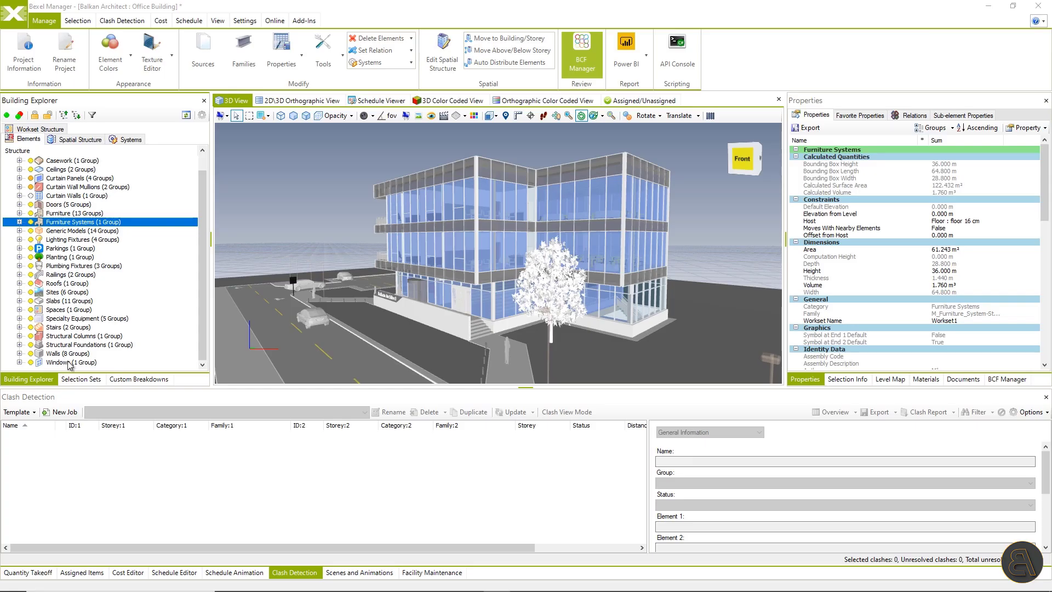
Switch to Bexel Manager and import the selection sets from Selection Sets Clash detection_Template (PO7B1G) BA, checking the workbook before importing
click(80, 379)
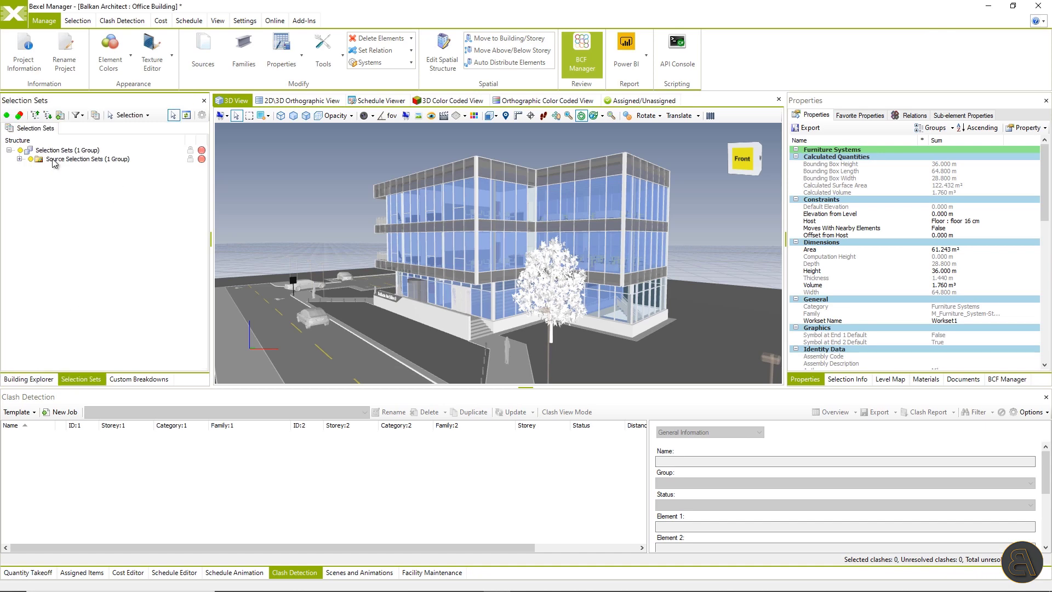
click(304, 20)
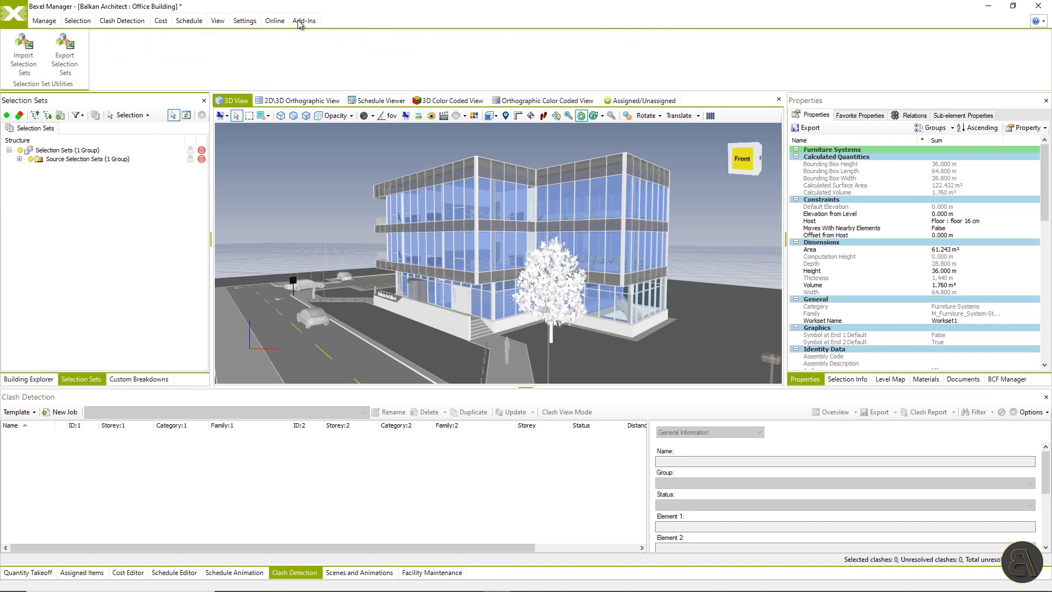
click(24, 55)
click(261, 115)
right_click(261, 115)
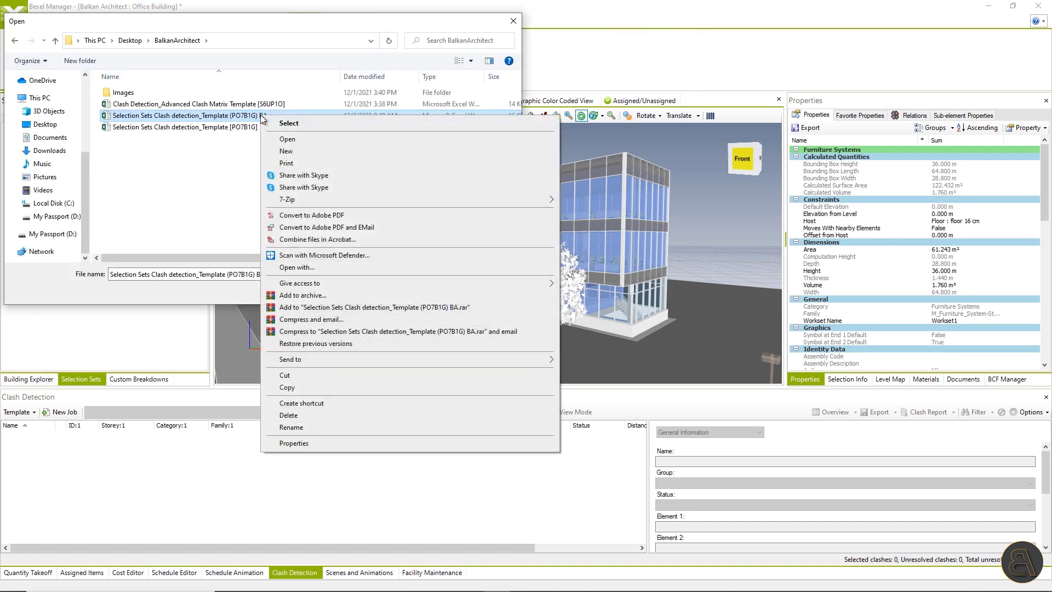
click(310, 141)
click(989, 8)
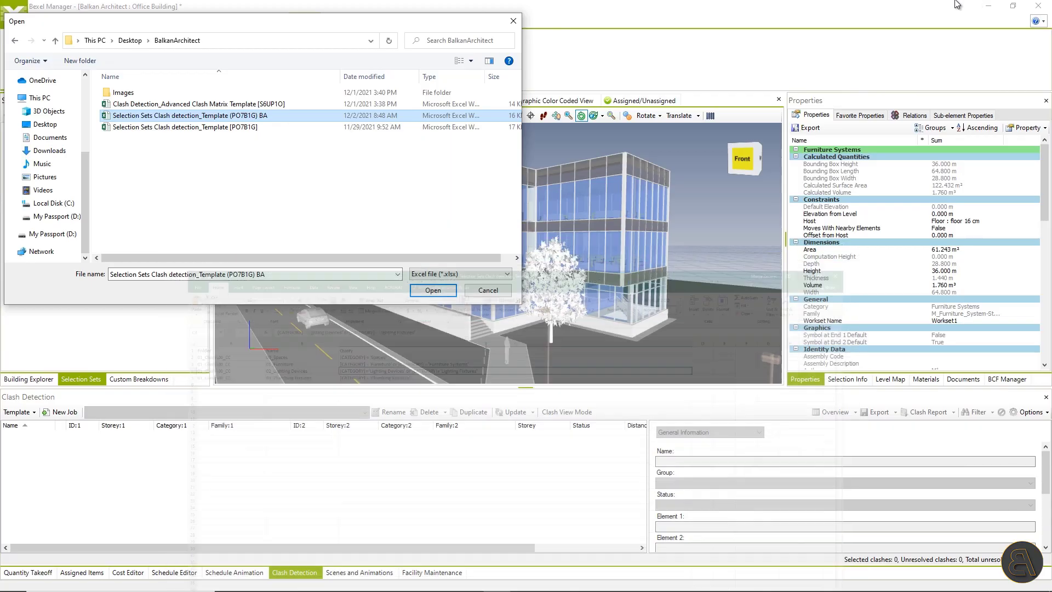
click(437, 291)
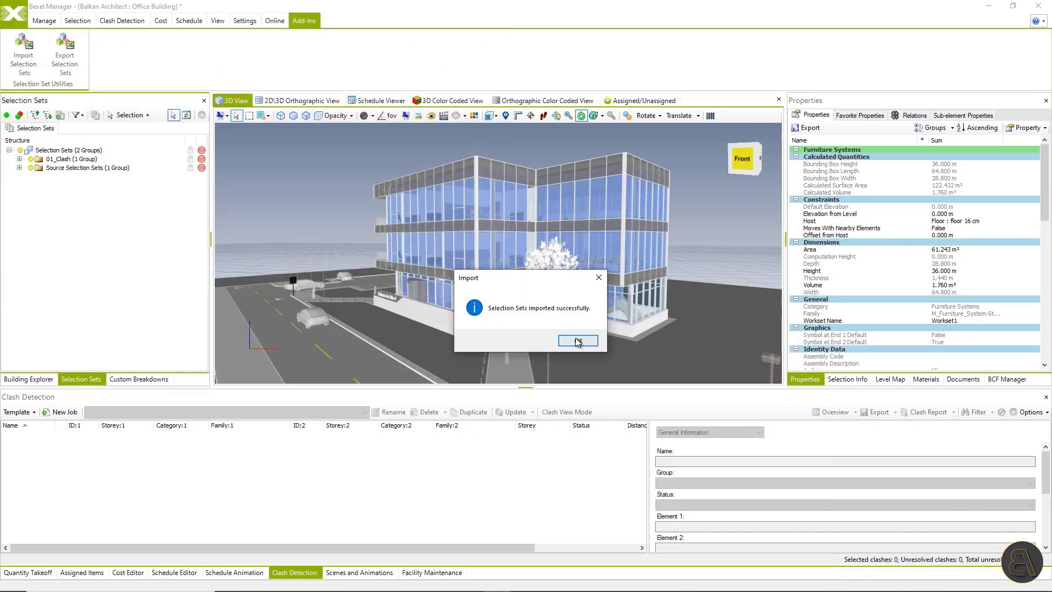
click(581, 342)
Expand the 01_Clash and 00_CC selection set folders and isolate the 00_CC elements in the 3D view
click(19, 159)
click(29, 167)
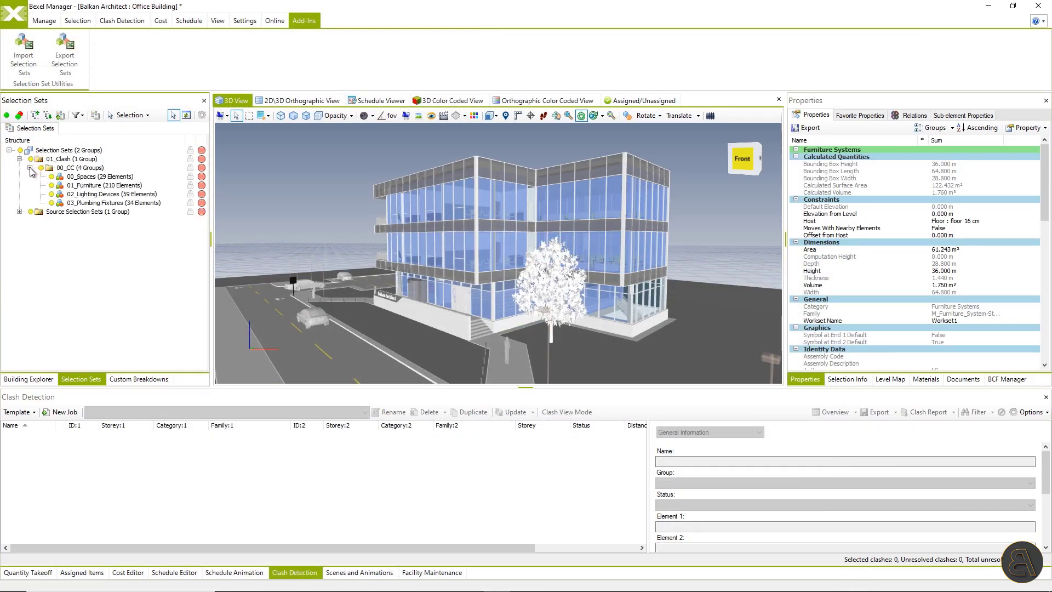
click(90, 168)
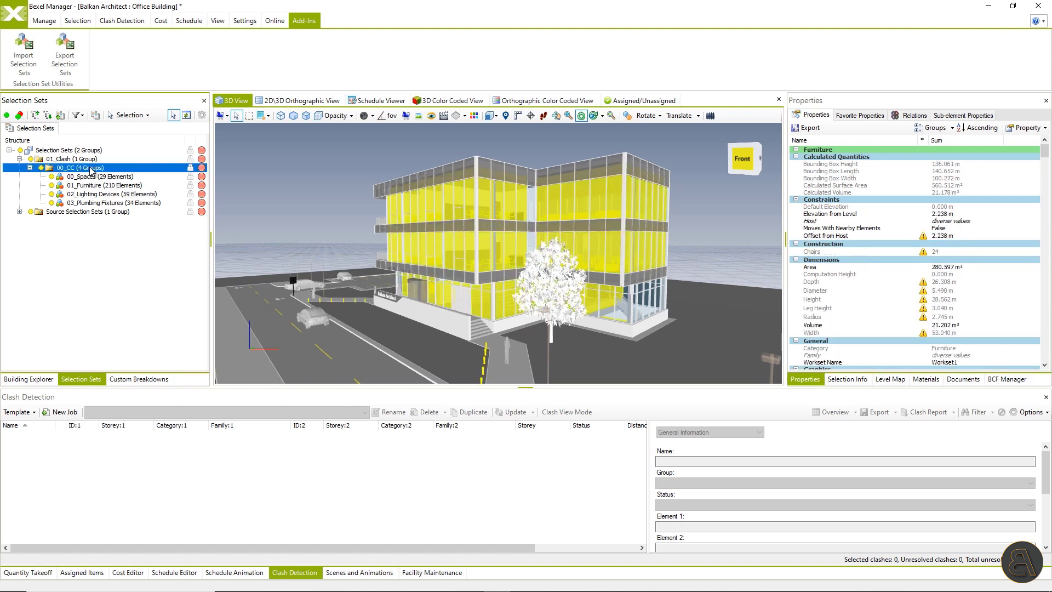
right_click(302, 164)
mouse_move(363, 230)
click(474, 234)
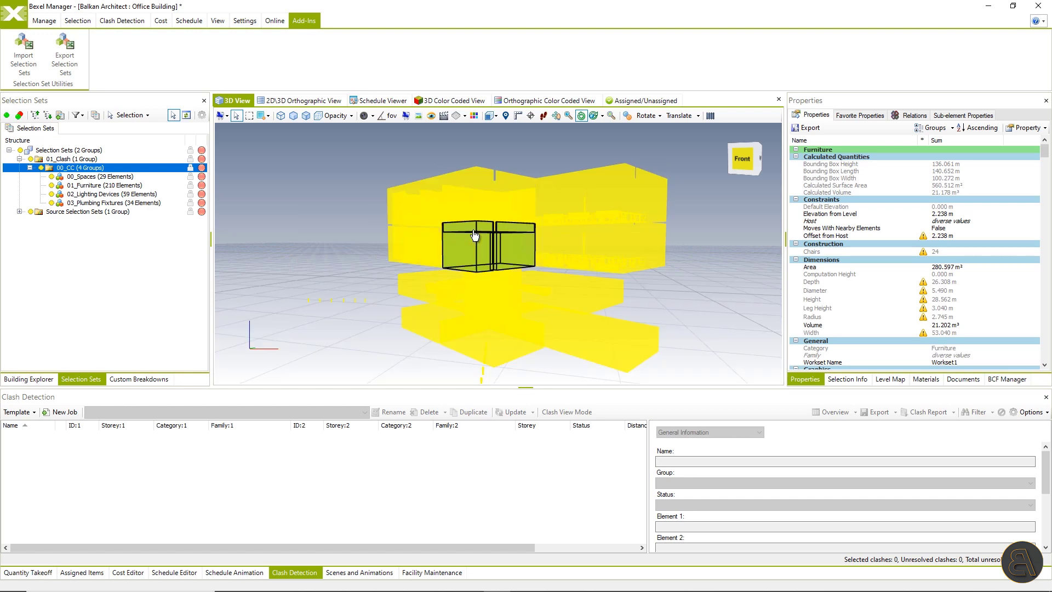
click(341, 184)
Isolate the Furniture Systems category from the building's element structure in the 3D view
click(31, 381)
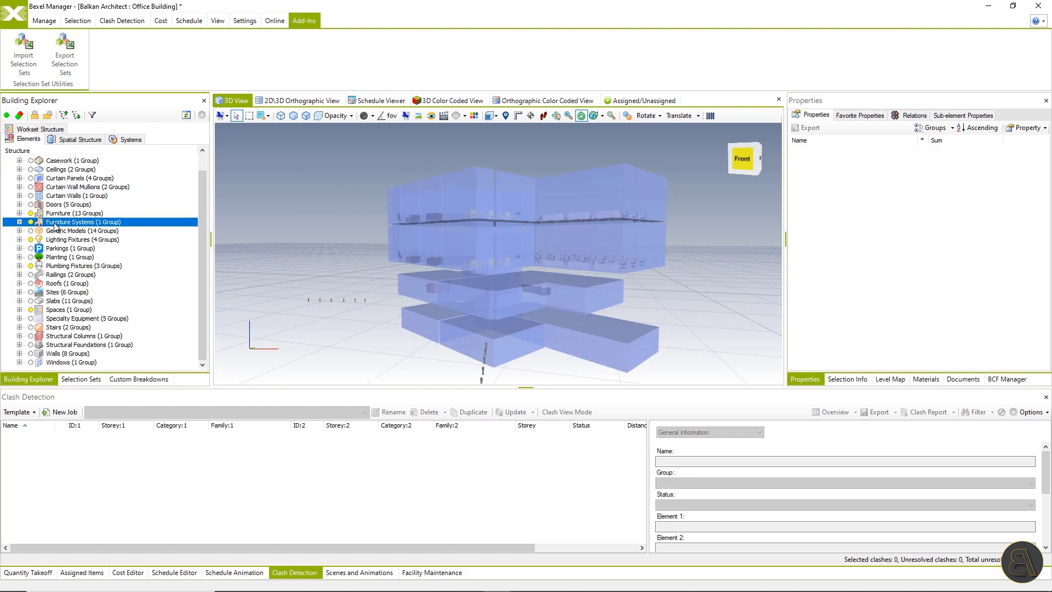
right_click(278, 225)
mouse_move(377, 297)
click(448, 300)
click(493, 268)
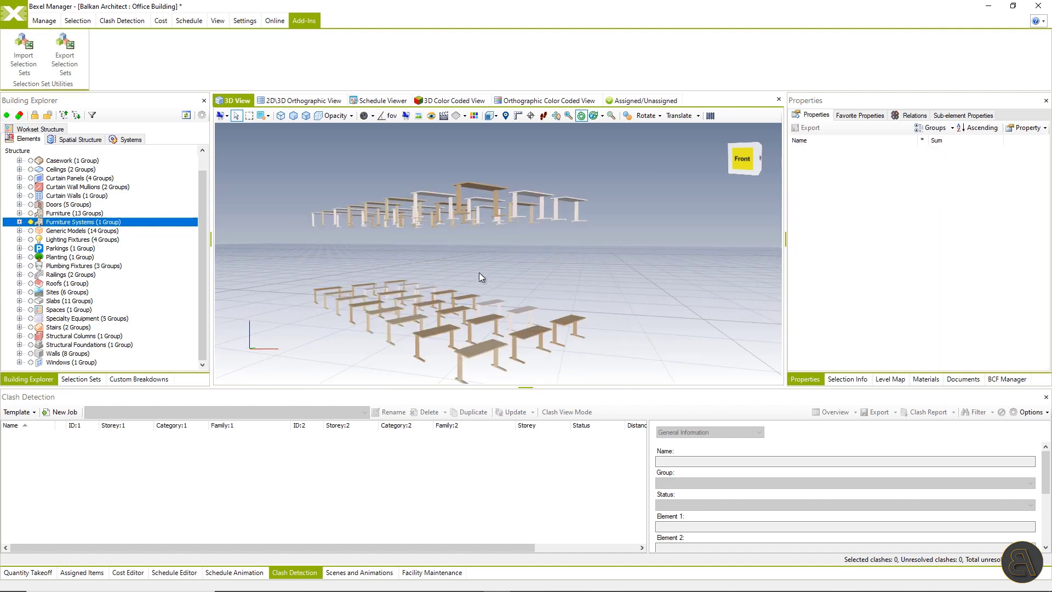
Show all building elements again, select the Furniture Systems category and return to the selection sets
right_click(279, 190)
click(334, 211)
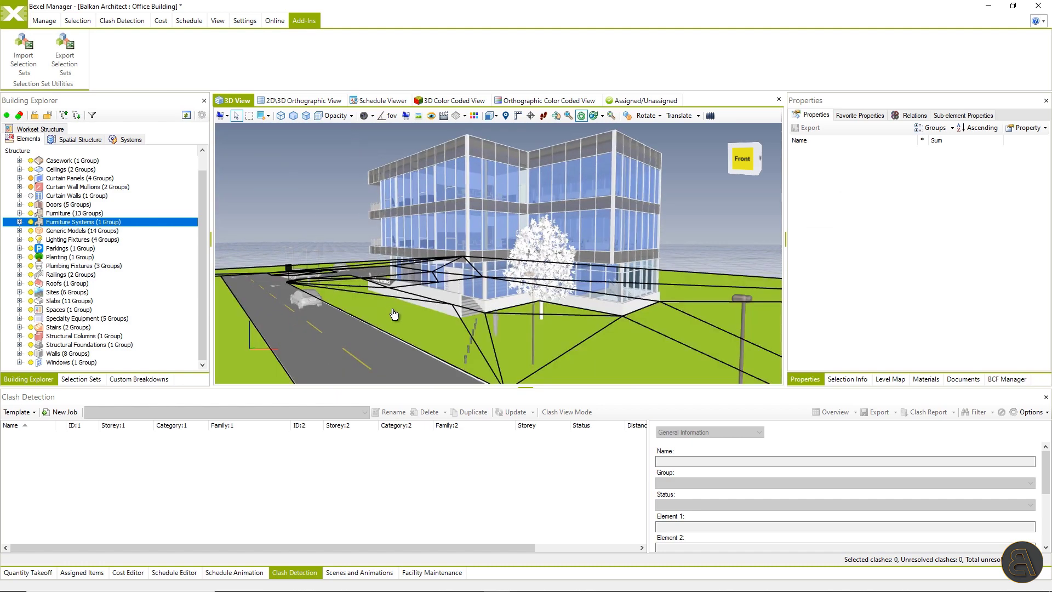
click(77, 223)
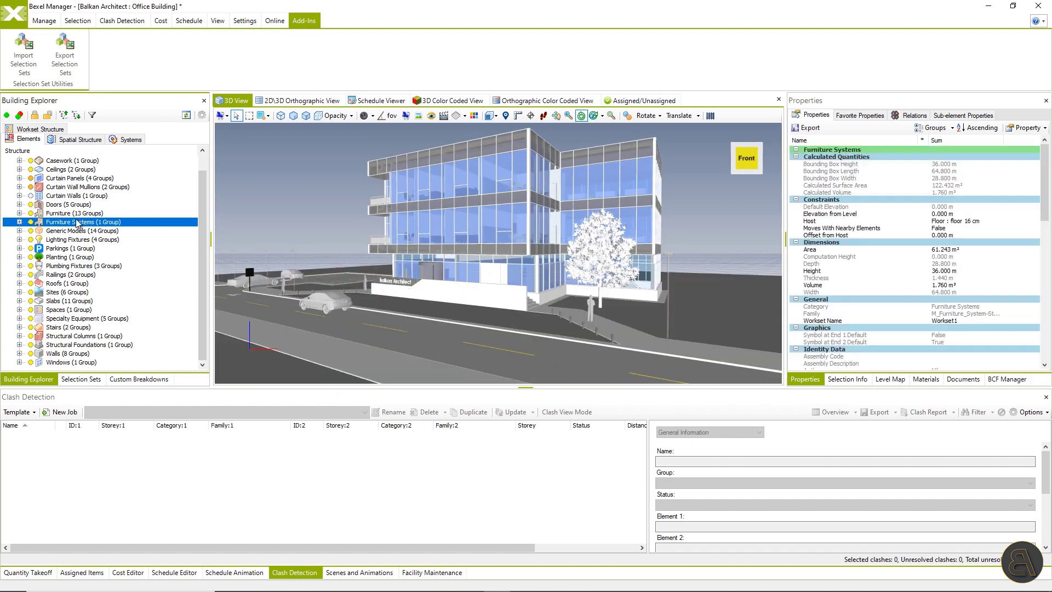
click(85, 380)
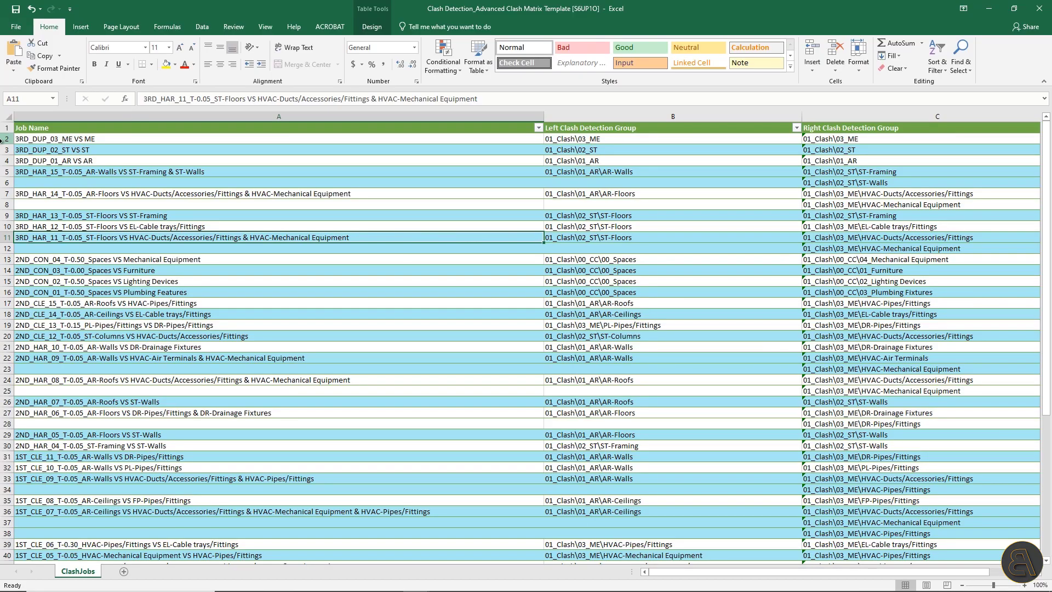
In the Excel clash matrix template, delete every clash job row except the four 2ND_CON jobs
drag(2, 140, 4, 247)
right_click(5, 248)
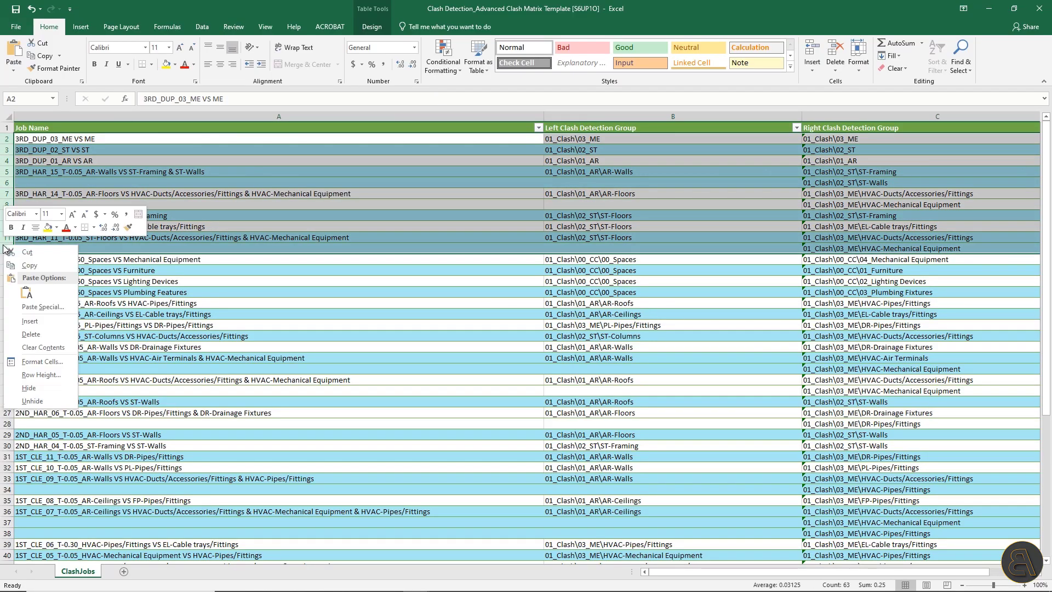
click(16, 326)
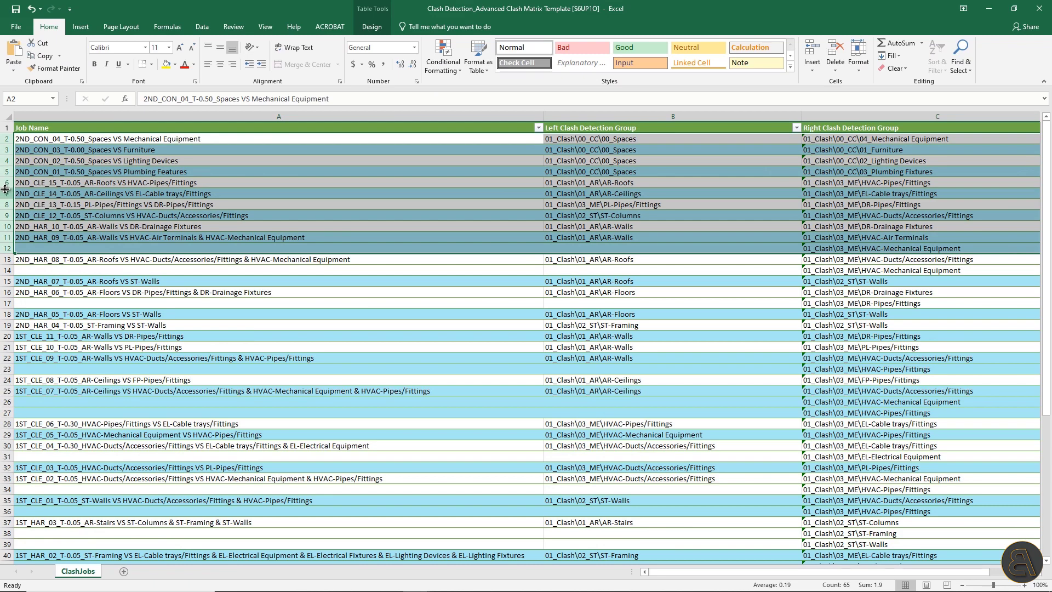
drag(7, 187, 8, 557)
right_click(9, 515)
click(34, 439)
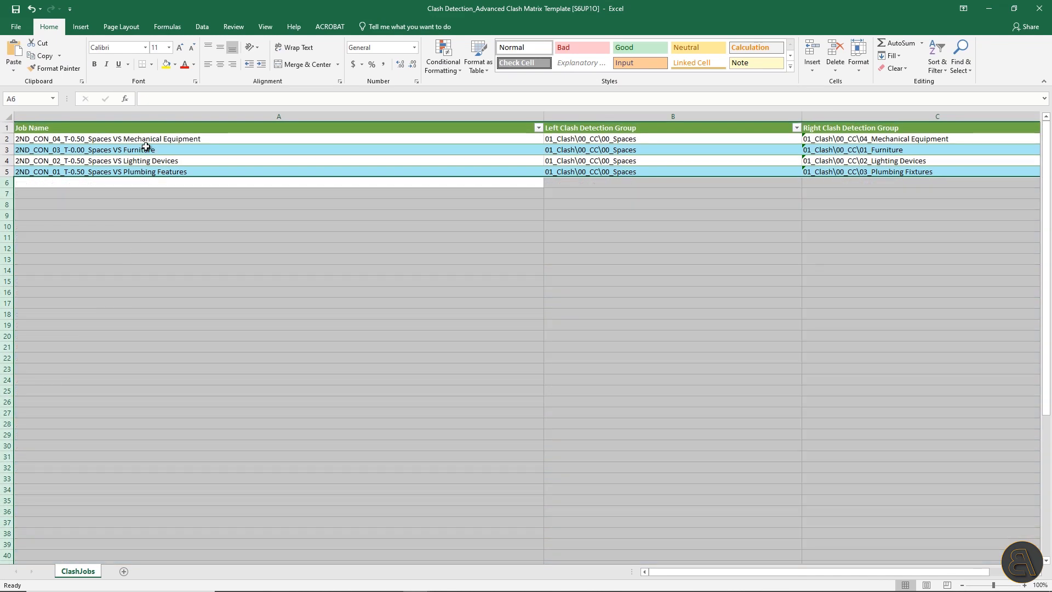
Compare the remaining clash jobs with the selection sets and delete the 2ND_CON_04_T-0.50_Spaces VS Mechanical Equipment row
click(102, 161)
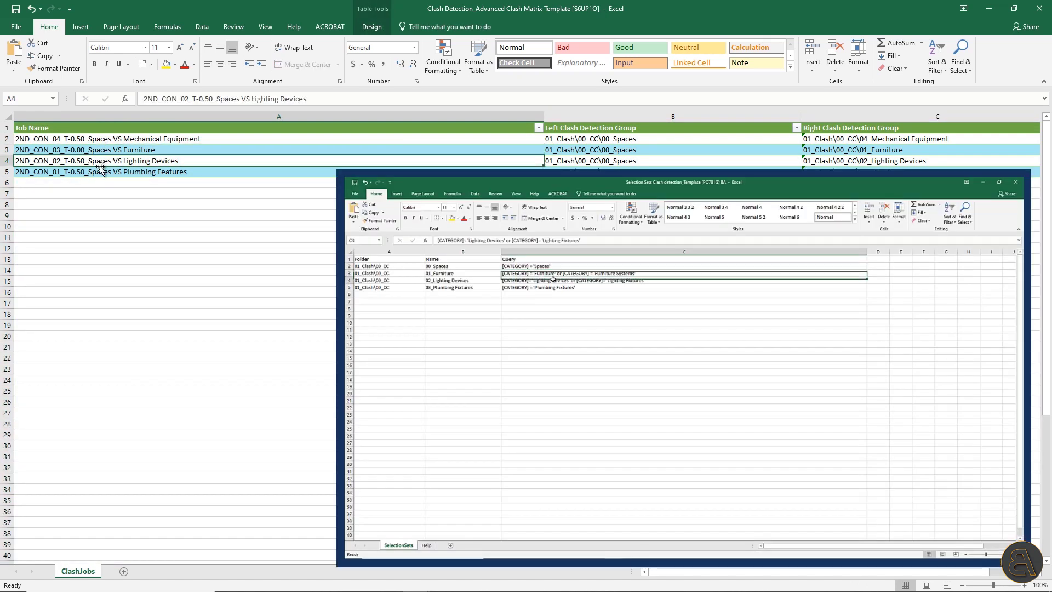
click(99, 169)
click(8, 139)
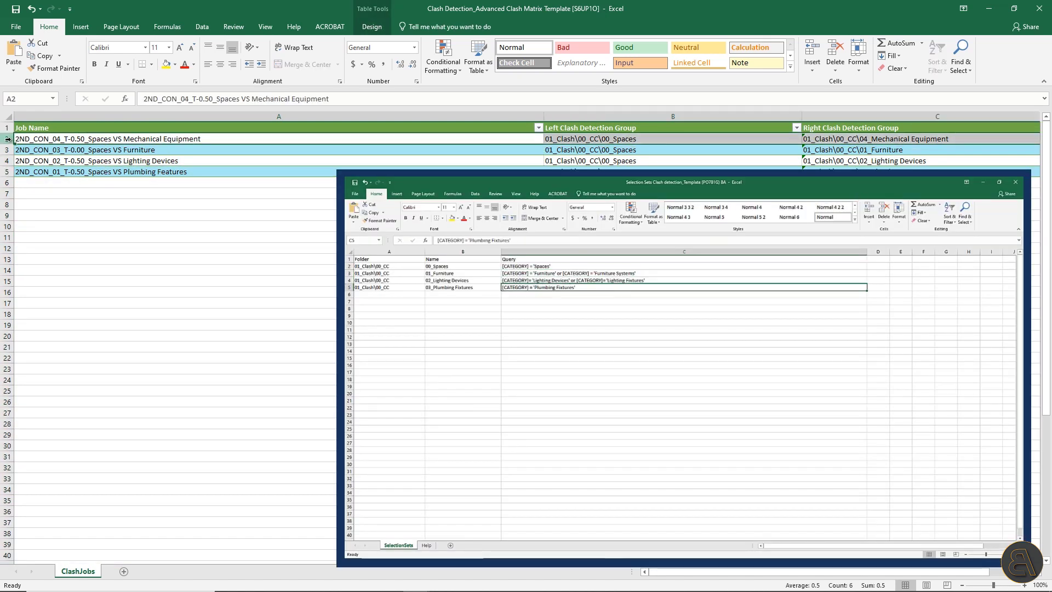
right_click(7, 139)
click(51, 231)
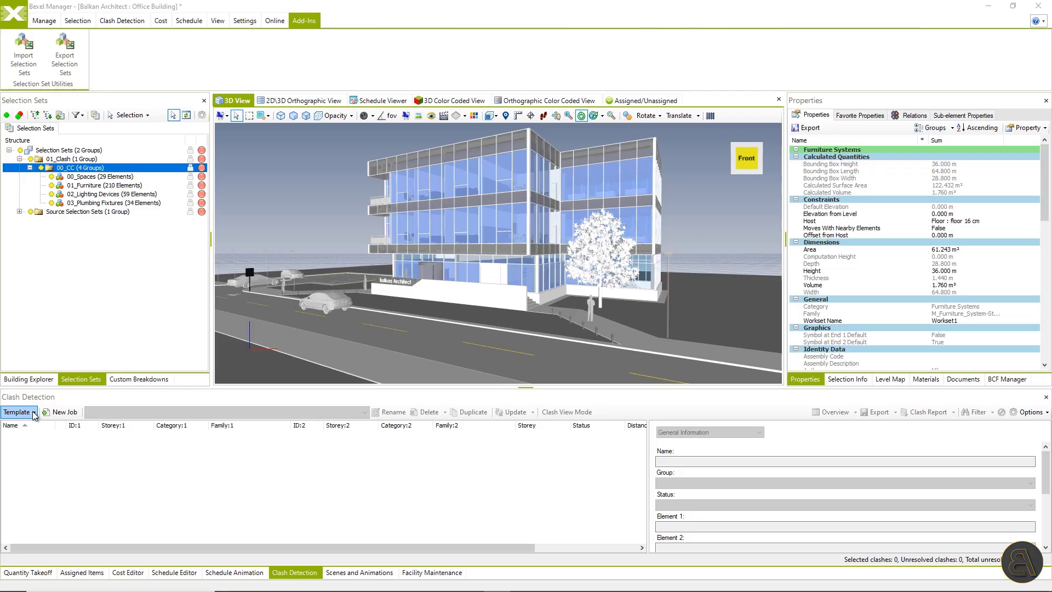
In Bexel Manager, import the clash jobs from Clash Detection_Advanced Clash Matrix Template (S6UP1O) BA, checking the workbook first
click(33, 413)
click(34, 422)
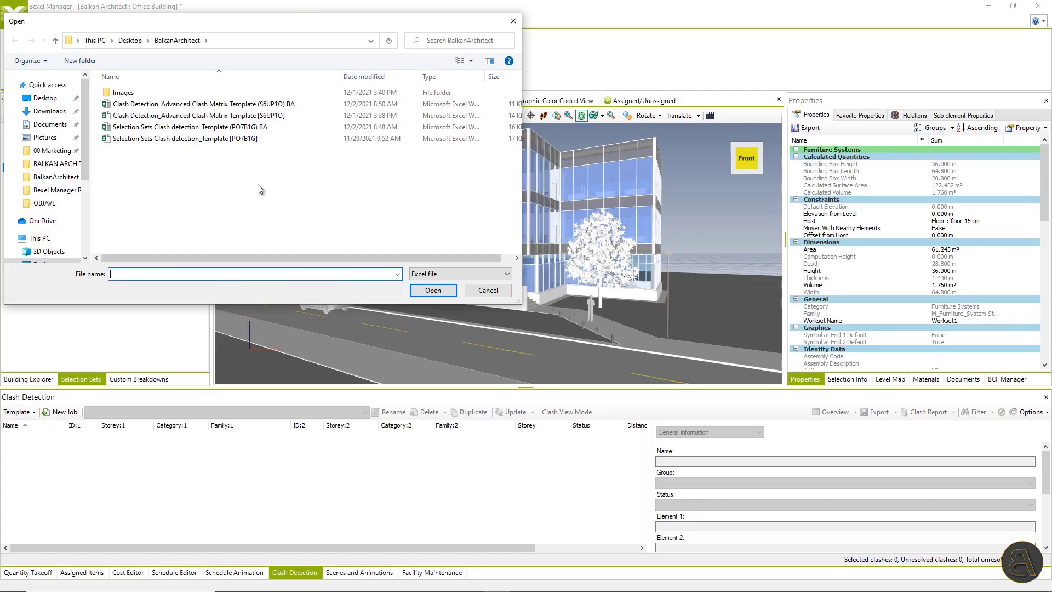
right_click(267, 104)
click(291, 128)
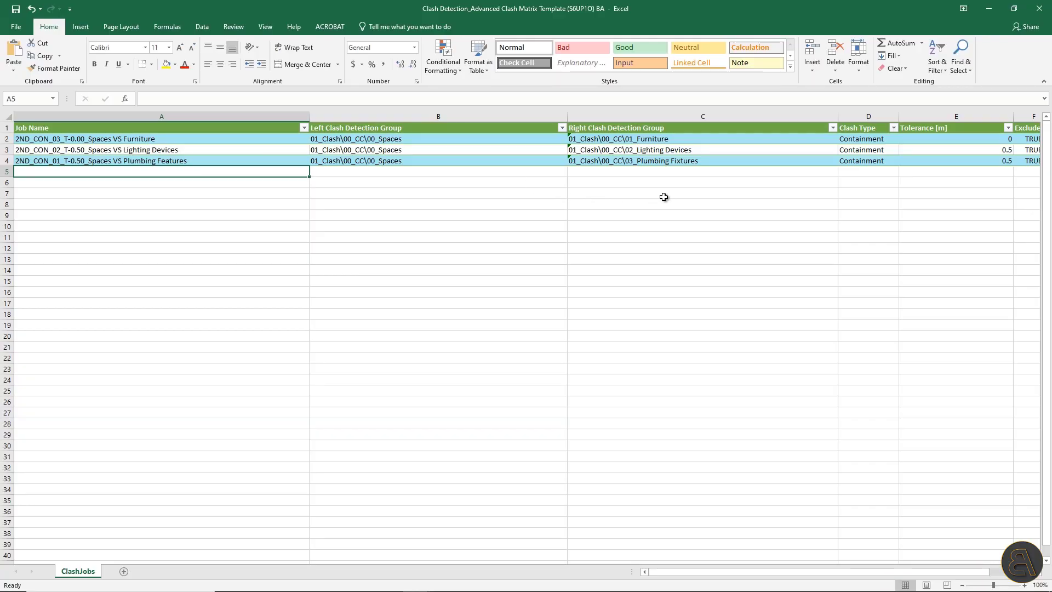
click(1036, 4)
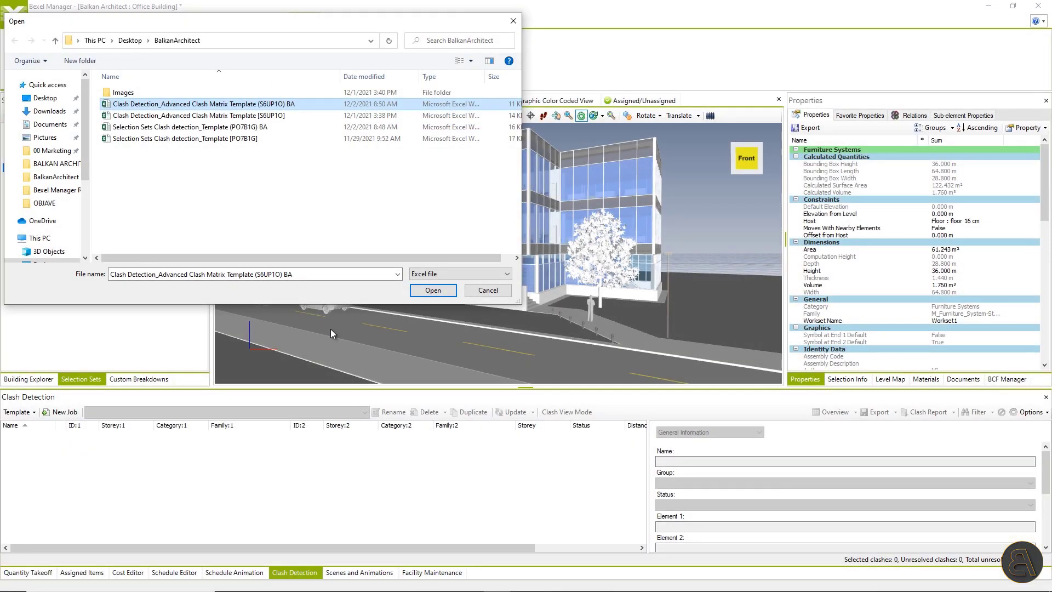
click(431, 292)
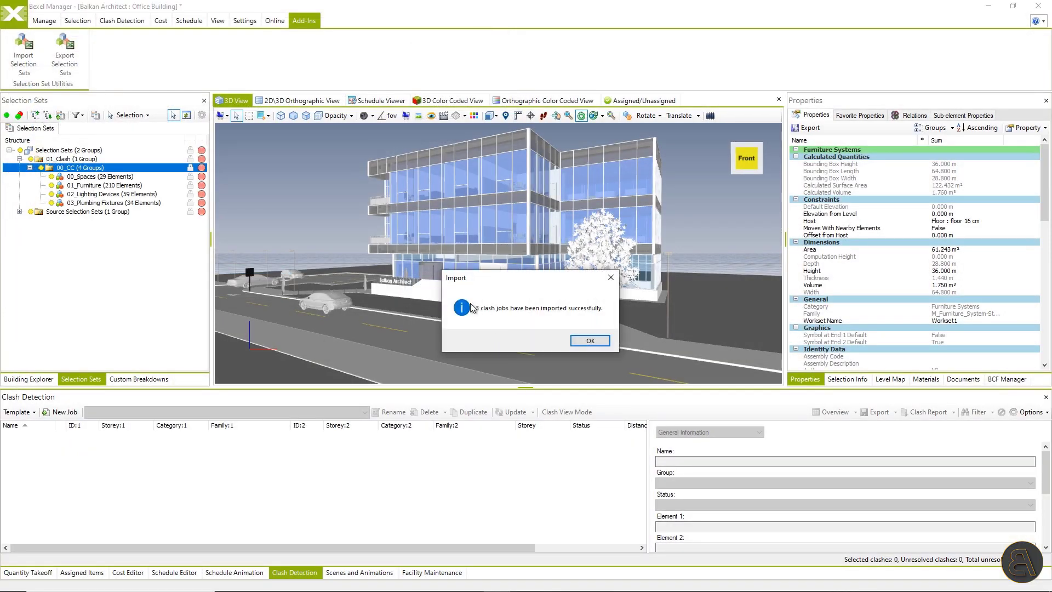
click(586, 342)
Run clash detection for all imported jobs and select the first Cafeteria clash group in the 2ND_CON_03_T-0.00_Spaces VS Furniture job
click(230, 411)
click(264, 414)
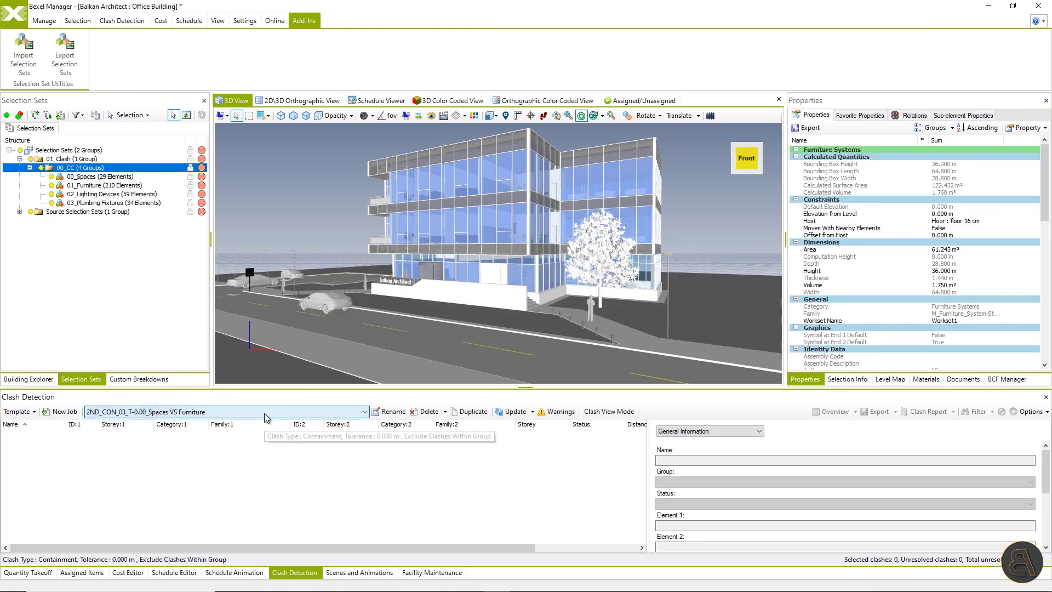
click(532, 412)
click(535, 425)
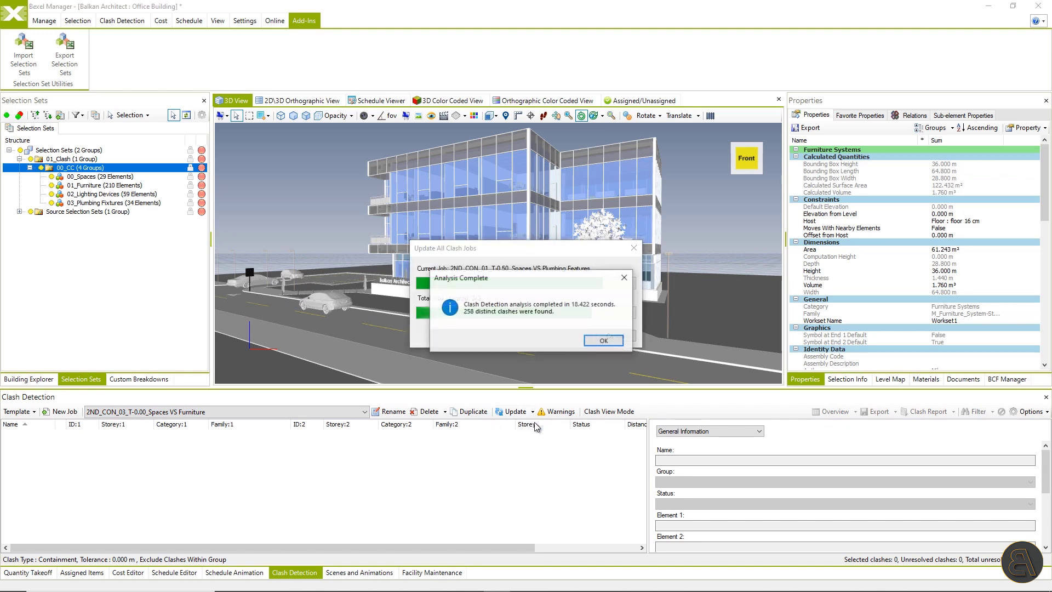
click(604, 340)
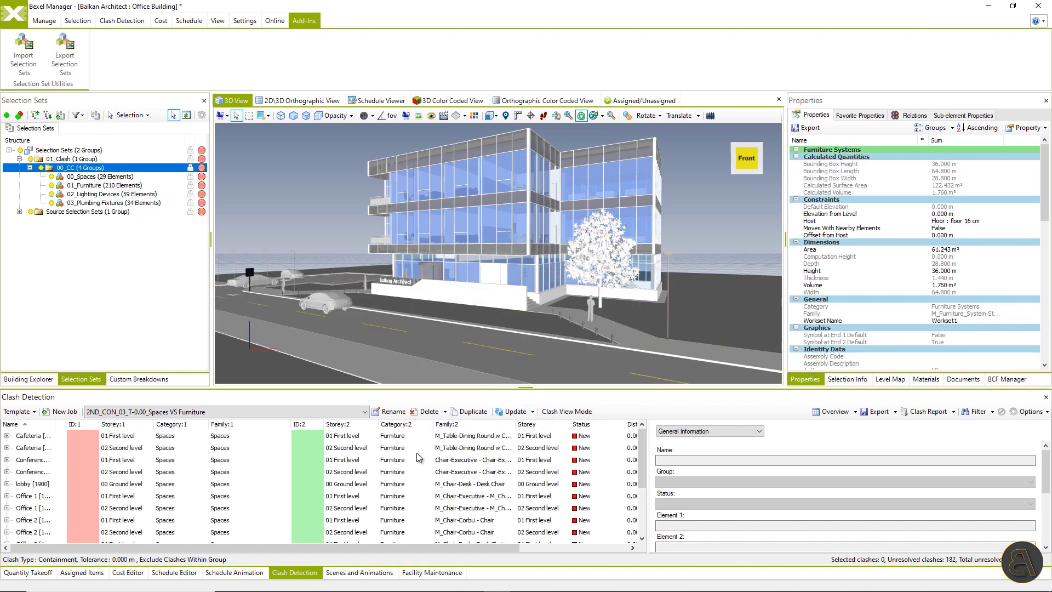
click(44, 436)
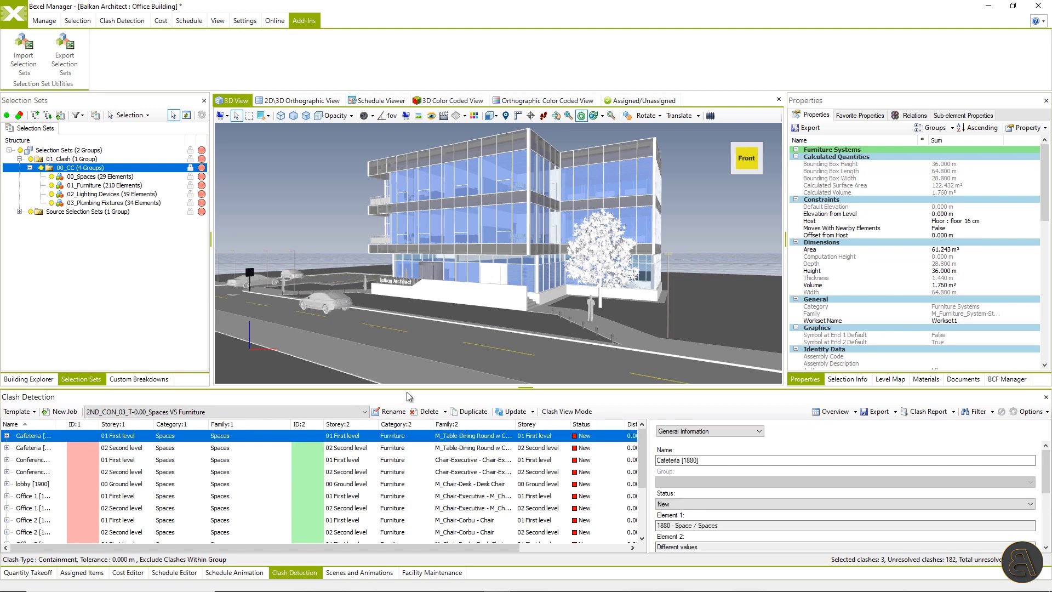
Turn on Clash View Mode and view the Cafeteria and Conference clash groups of the Spaces VS Furniture job in 3D
click(569, 411)
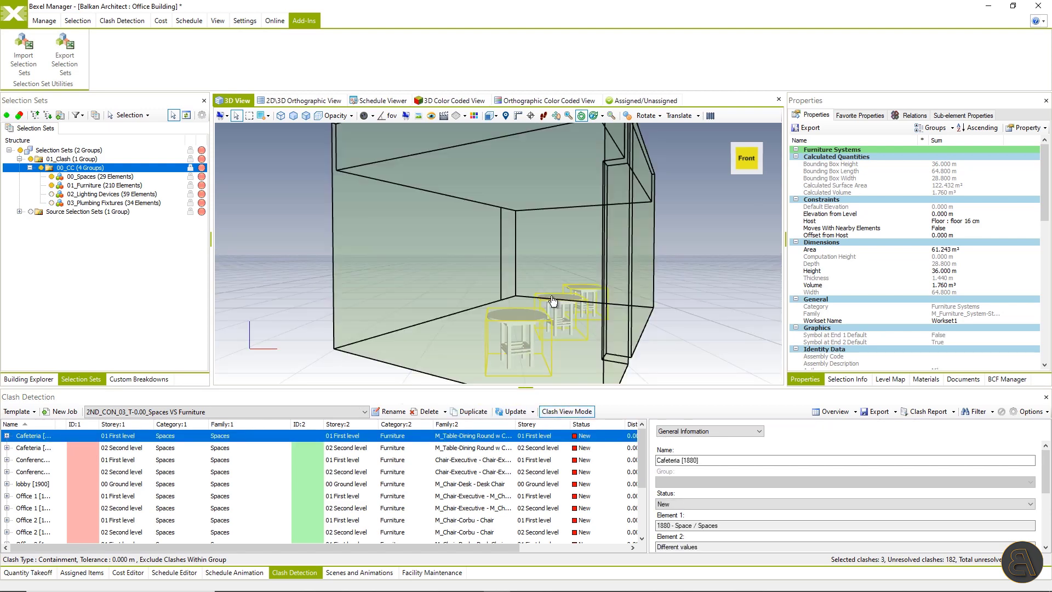
click(48, 450)
click(42, 462)
Select all clash groups in the 2ND_CON_01_T-0.50_Spaces VS Plumbing Features job and select their plumbing fixture elements
scroll(272, 416, up, 2)
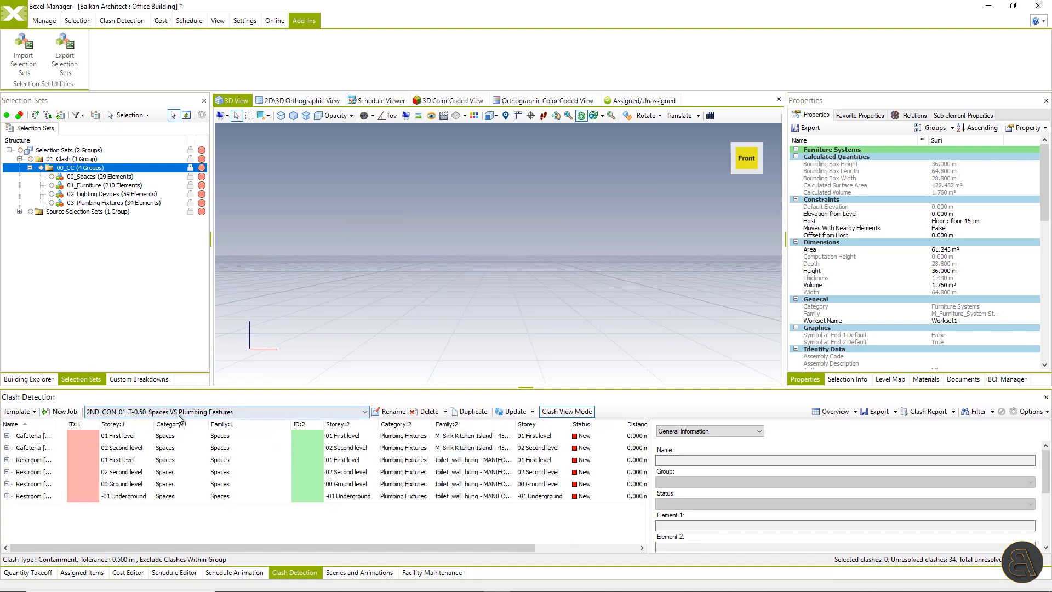
click(35, 497)
shift+click(33, 436)
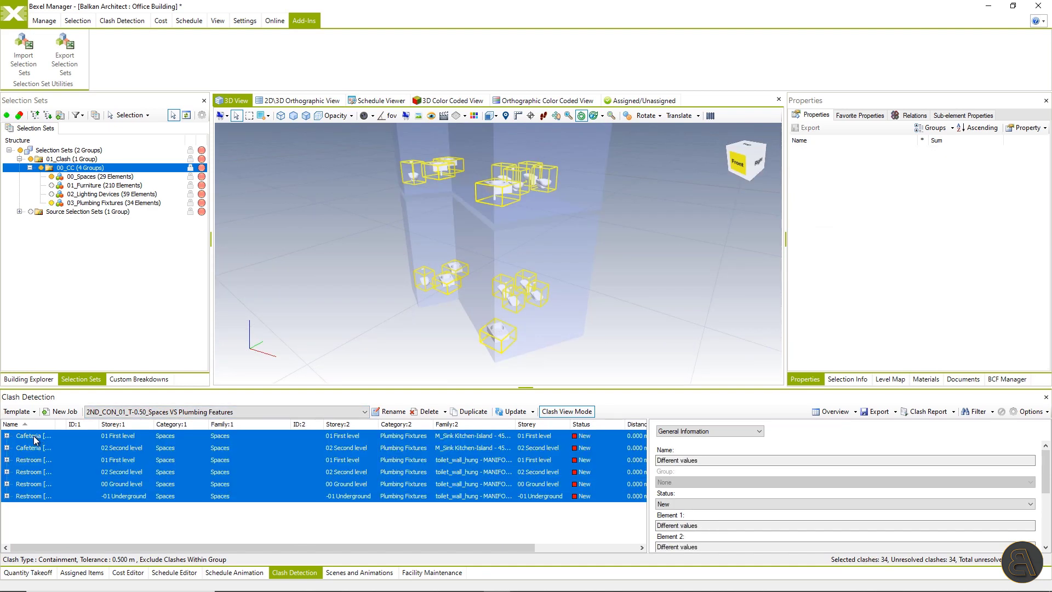
right_click(29, 442)
mouse_move(137, 504)
click(193, 528)
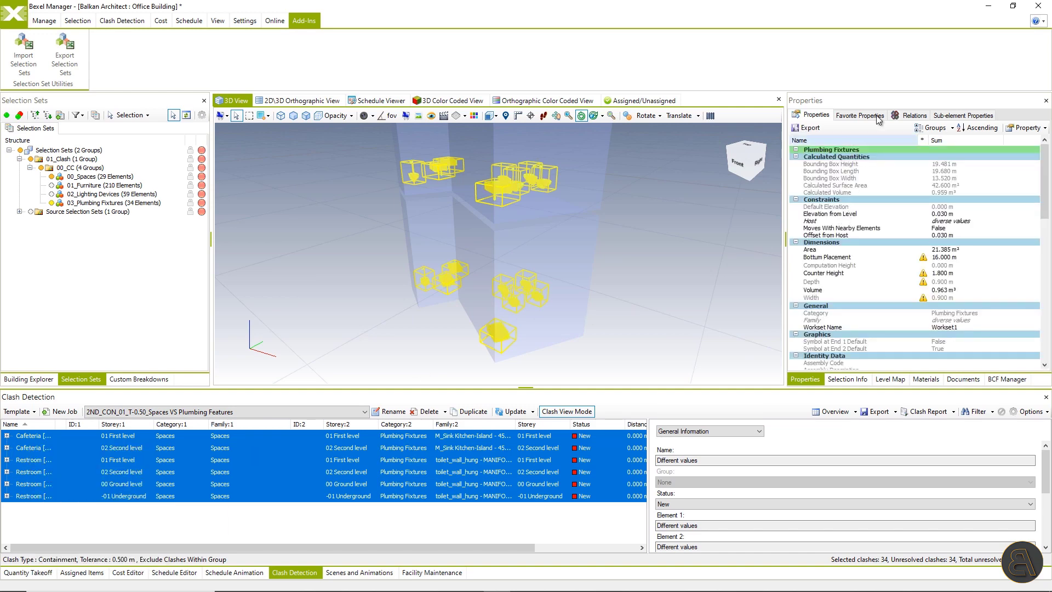
Display the selected plumbing fixtures' relations and set the Contained In Room relation for all clashes of this job
click(915, 115)
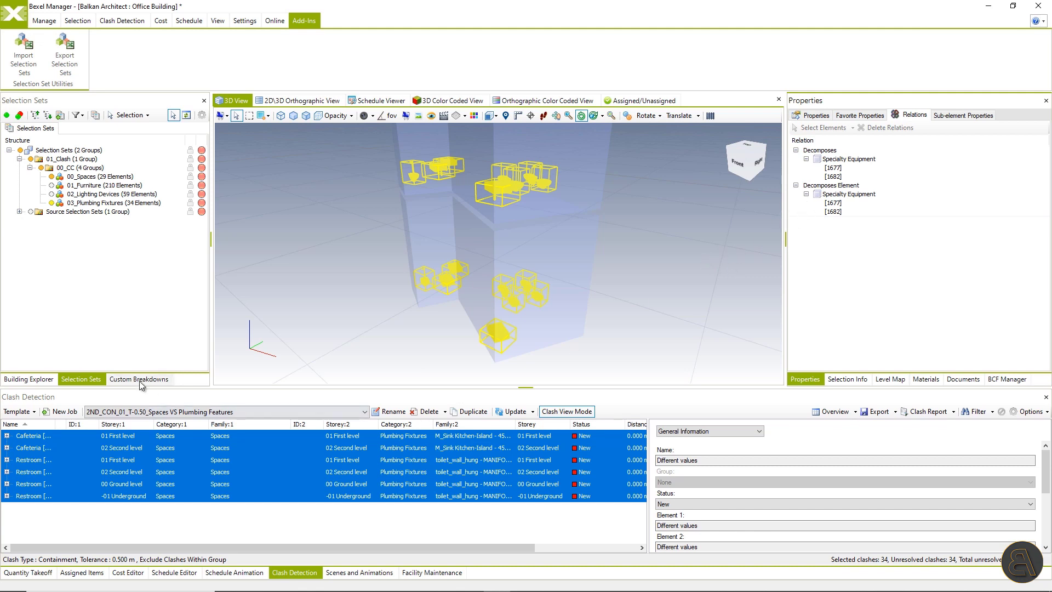
right_click(42, 462)
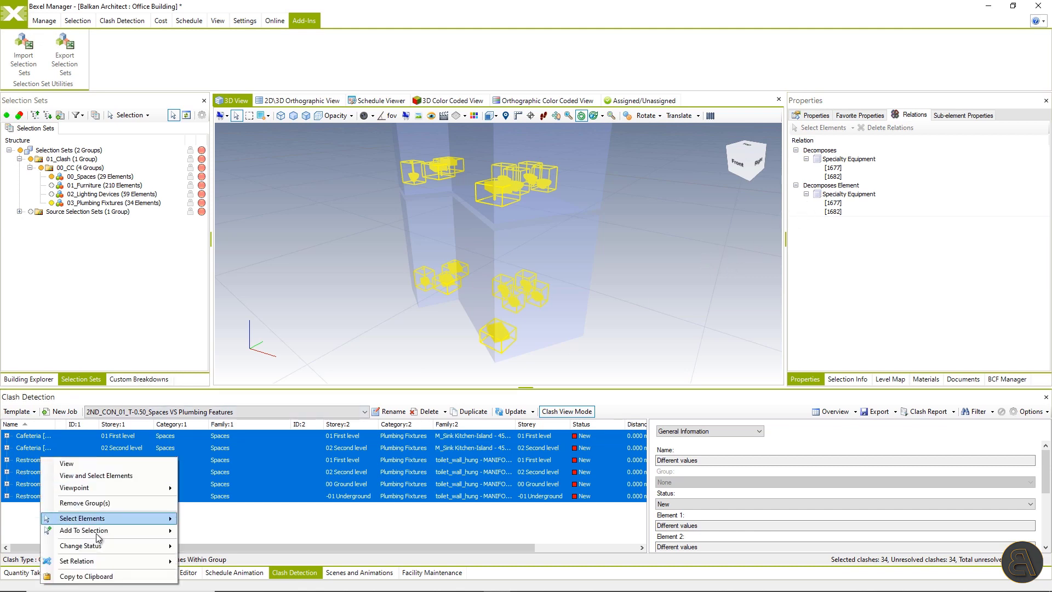
mouse_move(156, 566)
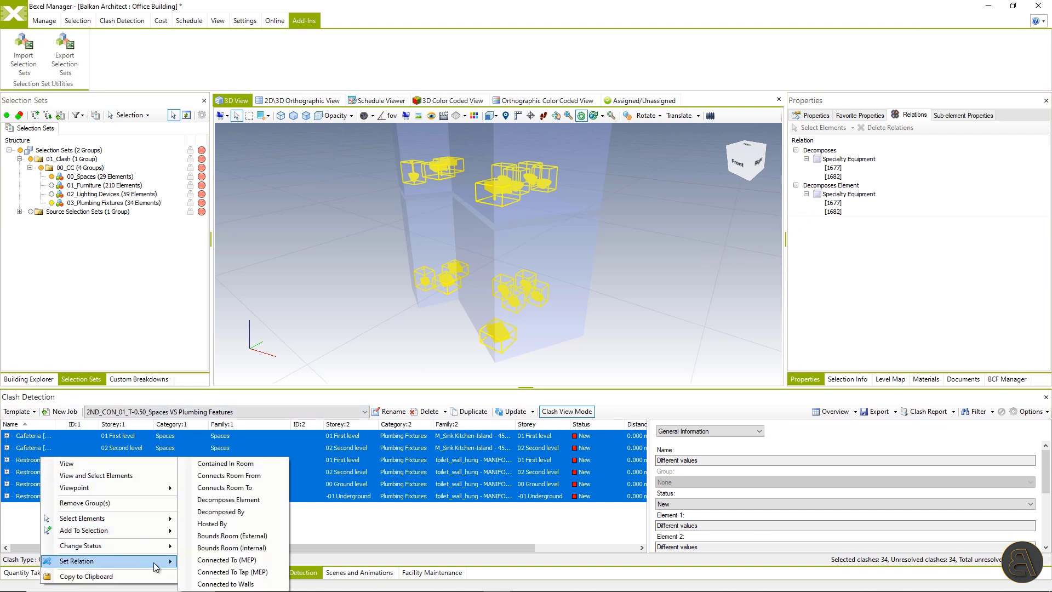
click(277, 462)
Isolate the selected plumbing fixtures and check one fixture's room relation, finishing with the selection cleared
right_click(354, 285)
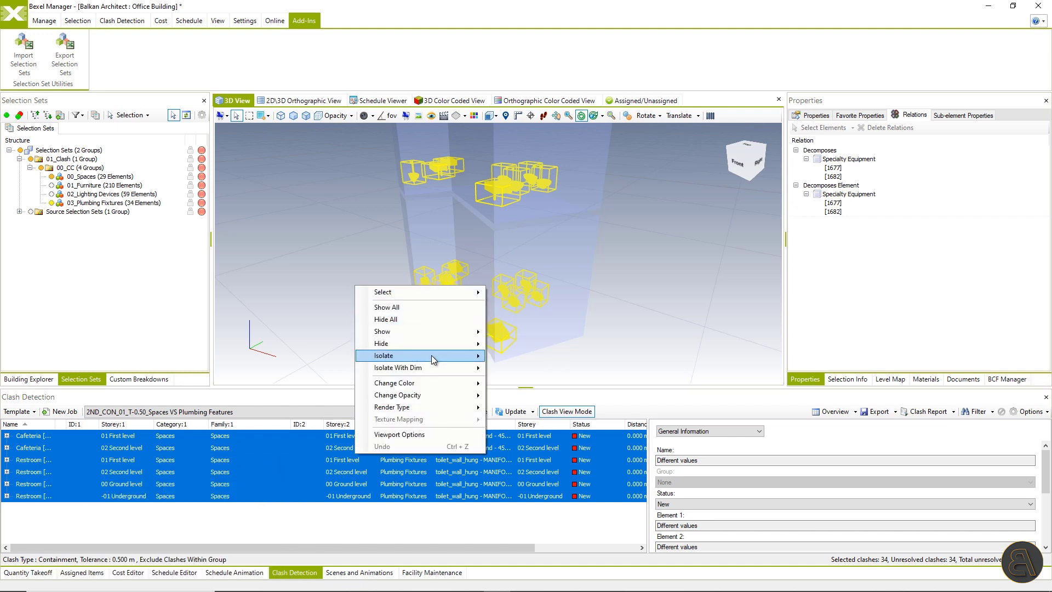
mouse_move(433, 355)
click(505, 356)
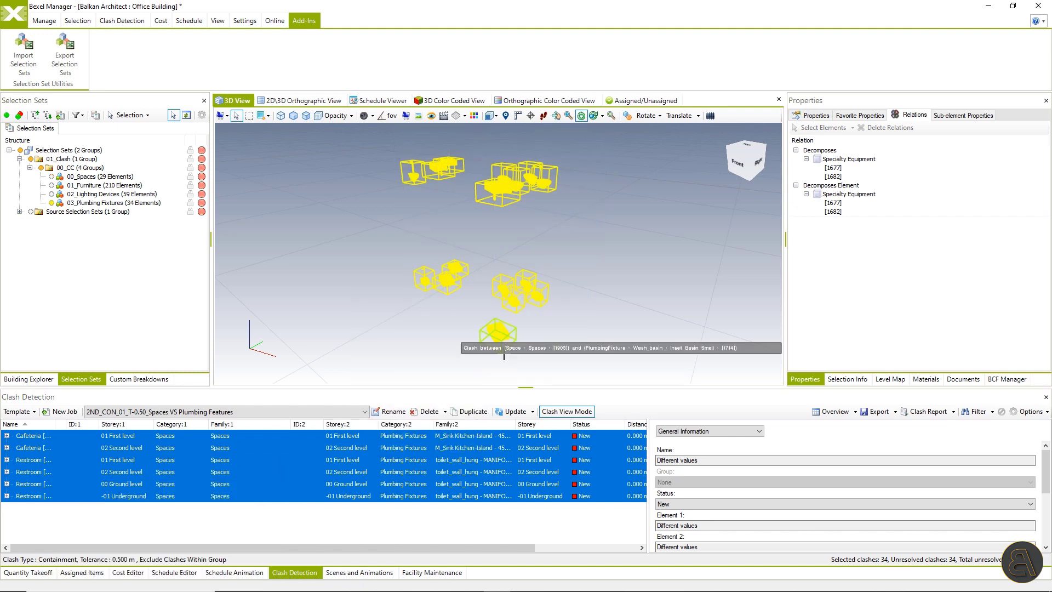
click(557, 298)
click(536, 296)
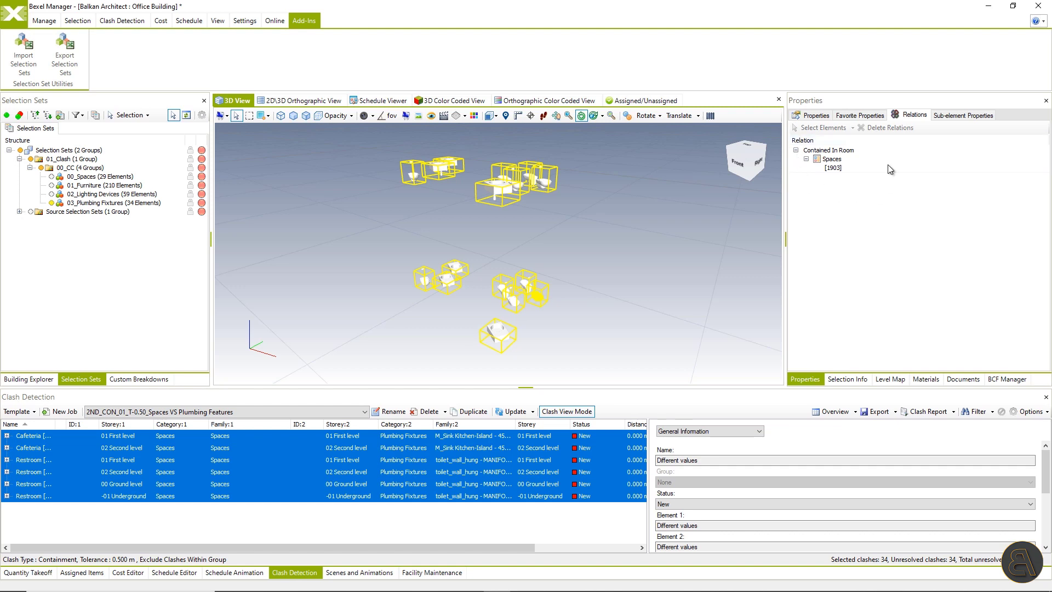
click(578, 337)
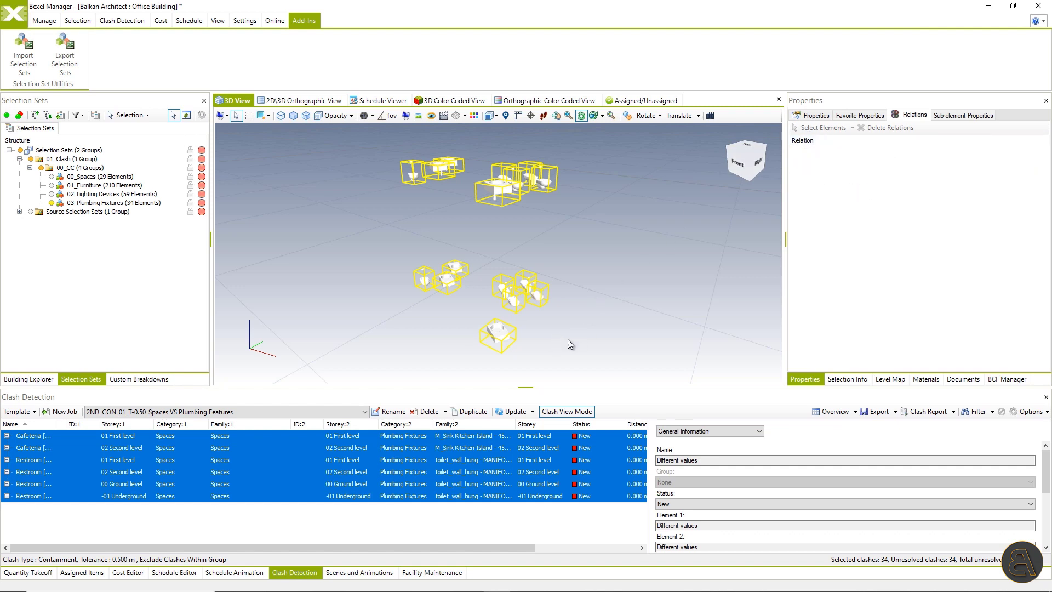
Set the Contained In Room relation for all clashes in the 2ND_CON_02_T-0.50_Spaces VS Lighting Devices job, with their lighting fixtures selected
click(221, 413)
click(203, 436)
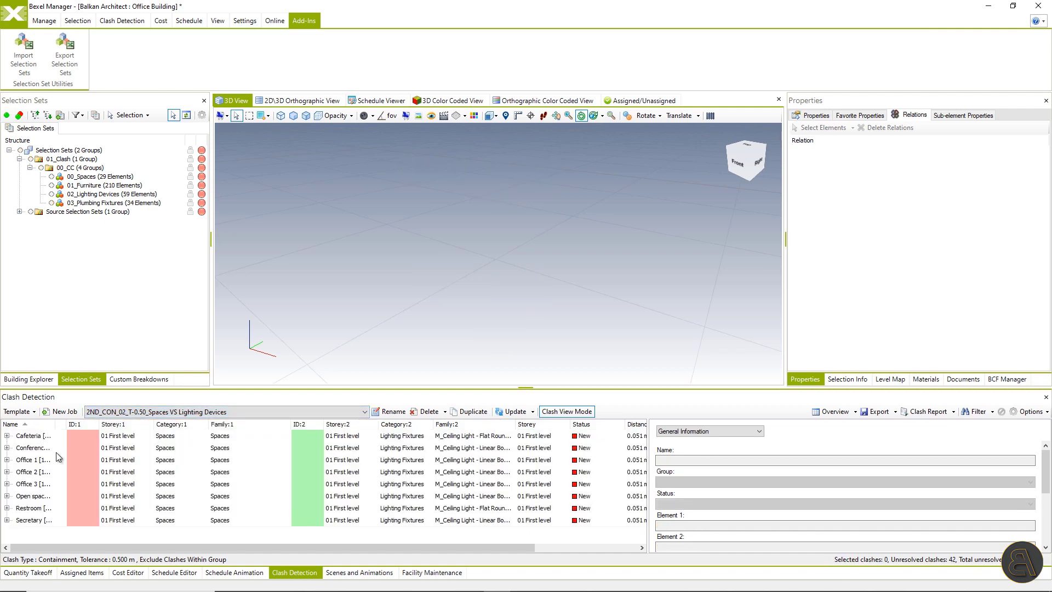
click(33, 437)
key(ctrl+a)
right_click(40, 460)
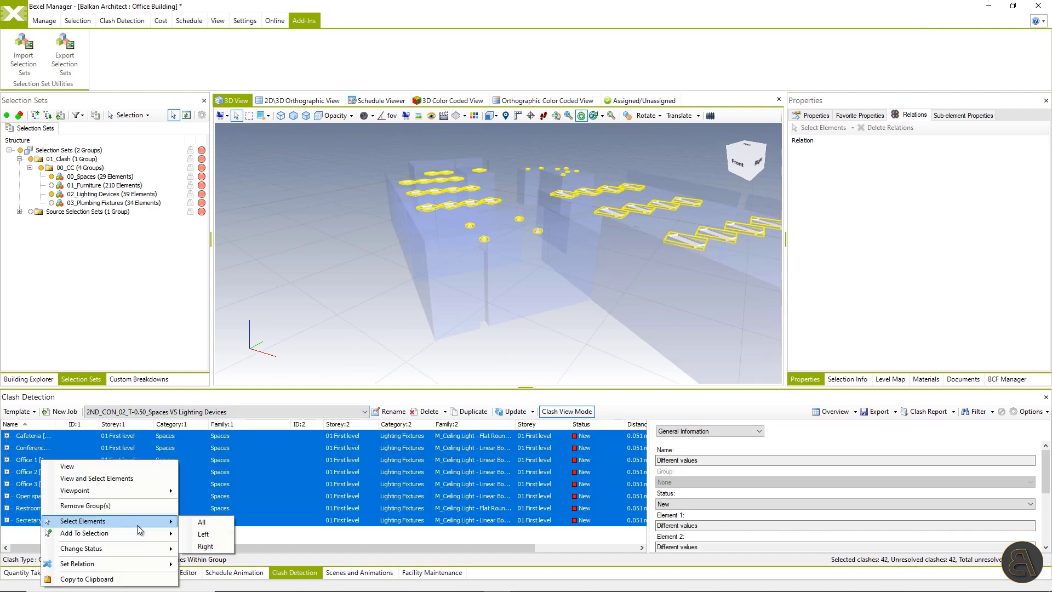
click(199, 535)
right_click(84, 463)
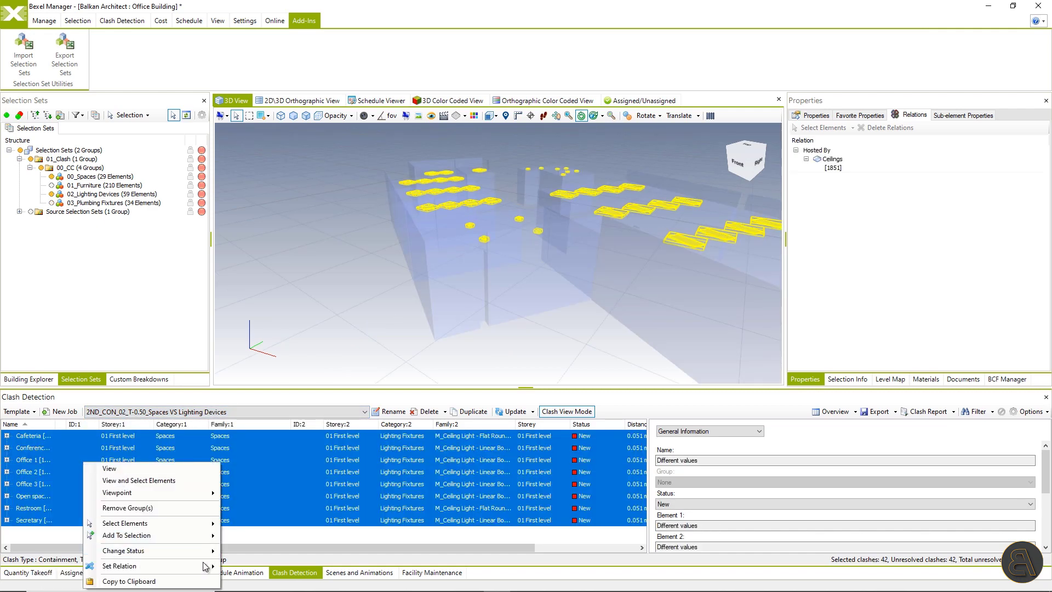
mouse_move(198, 566)
click(303, 463)
Isolate the selected lighting fixtures and check the room relation of one ceiling light
right_click(326, 270)
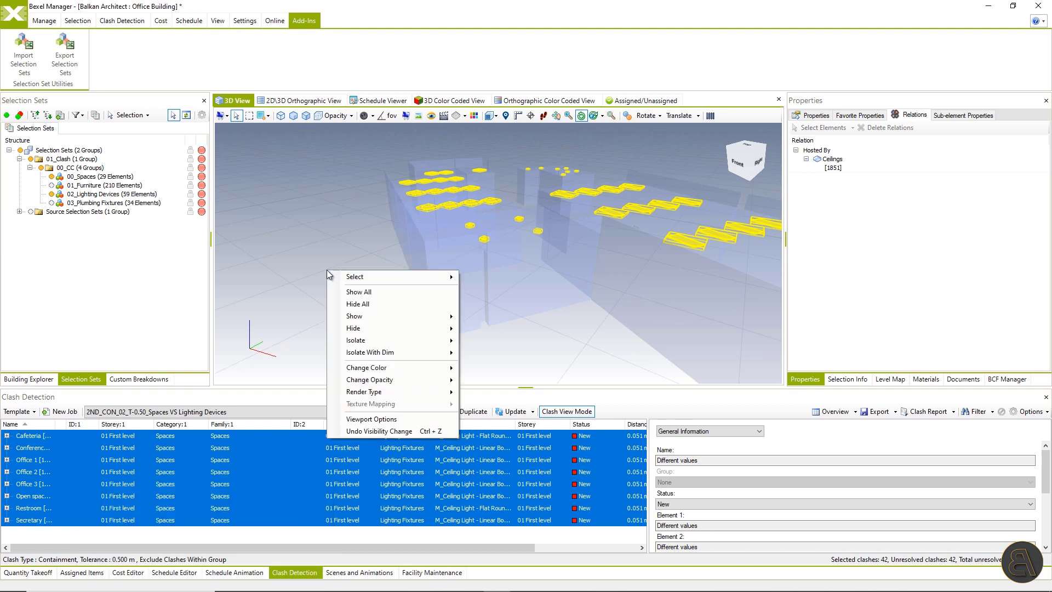
mouse_move(354, 341)
click(512, 383)
click(641, 212)
Set the Contained In Room relation for all clashes in the 2ND_CON_03_T-0.00_Spaces VS Furniture job, with their furniture elements selected
click(219, 411)
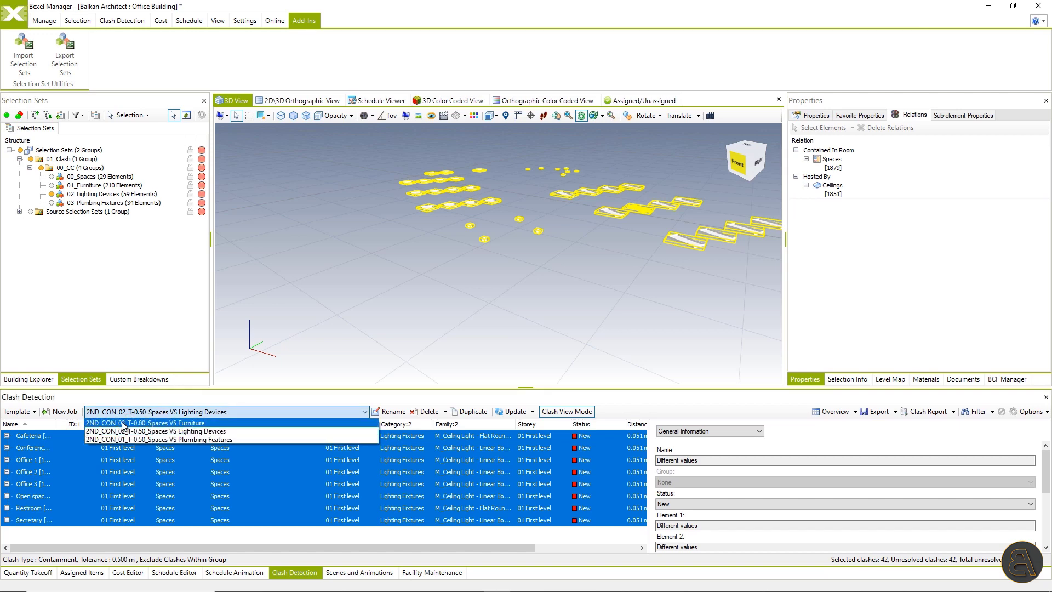
click(220, 448)
click(28, 437)
key(ctrl+a)
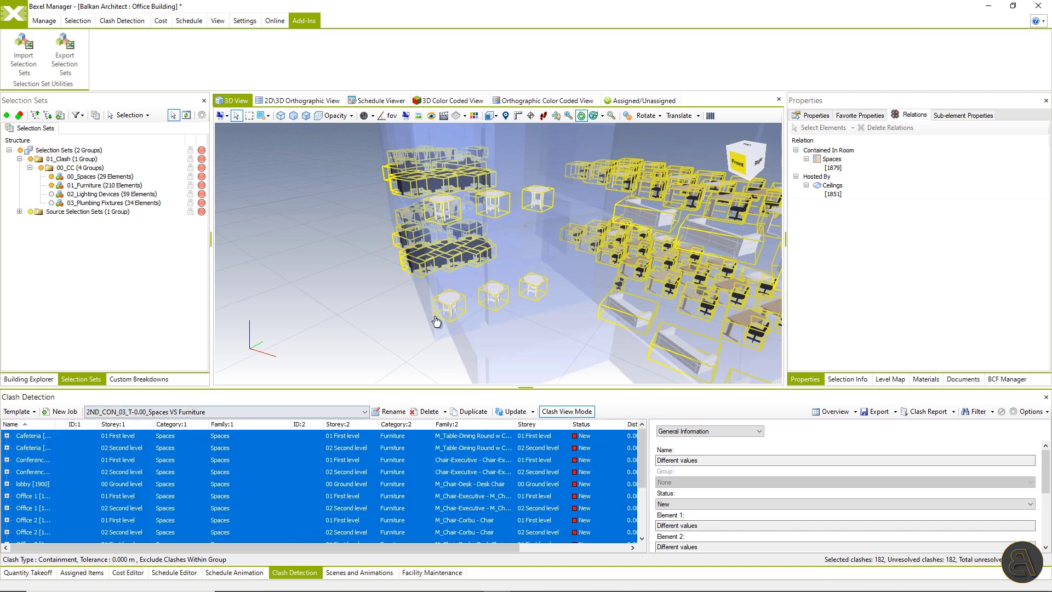
right_click(38, 447)
mouse_move(110, 515)
click(215, 536)
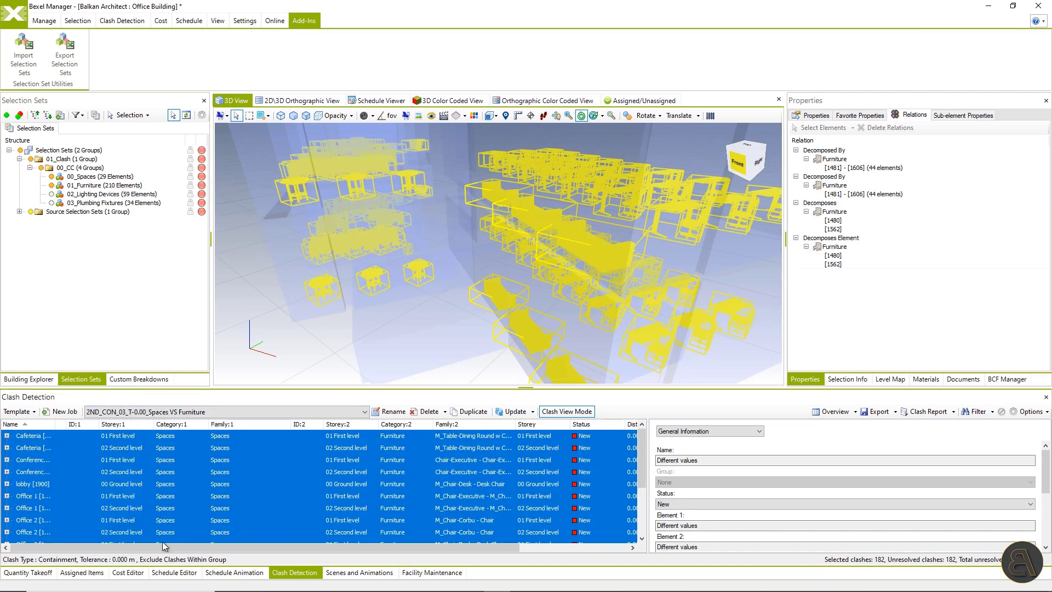
right_click(40, 466)
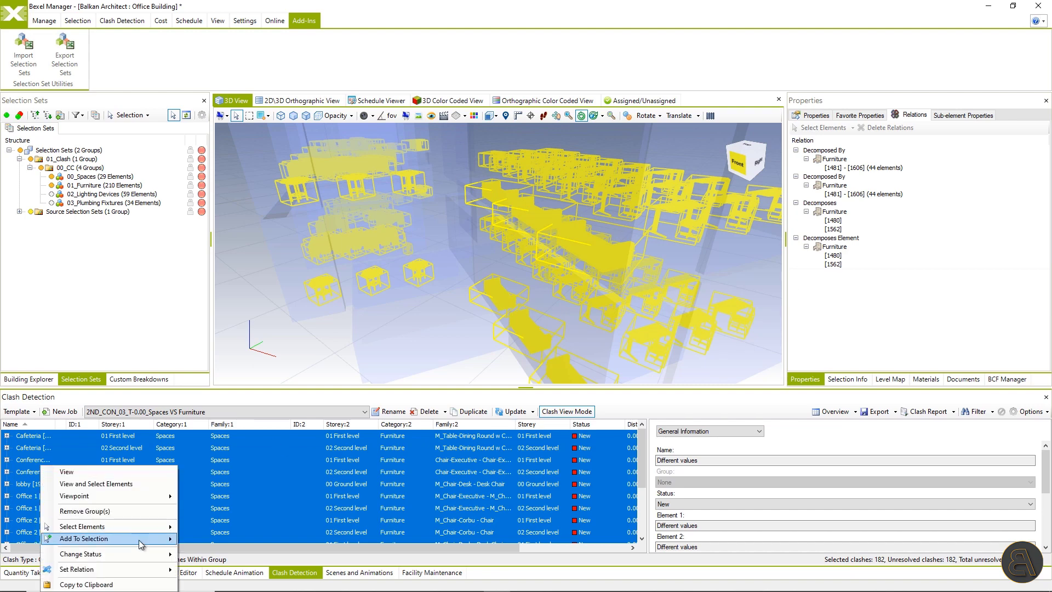
mouse_move(110, 573)
click(276, 459)
Isolate the selected furniture and check the room relation of one furniture element
right_click(315, 459)
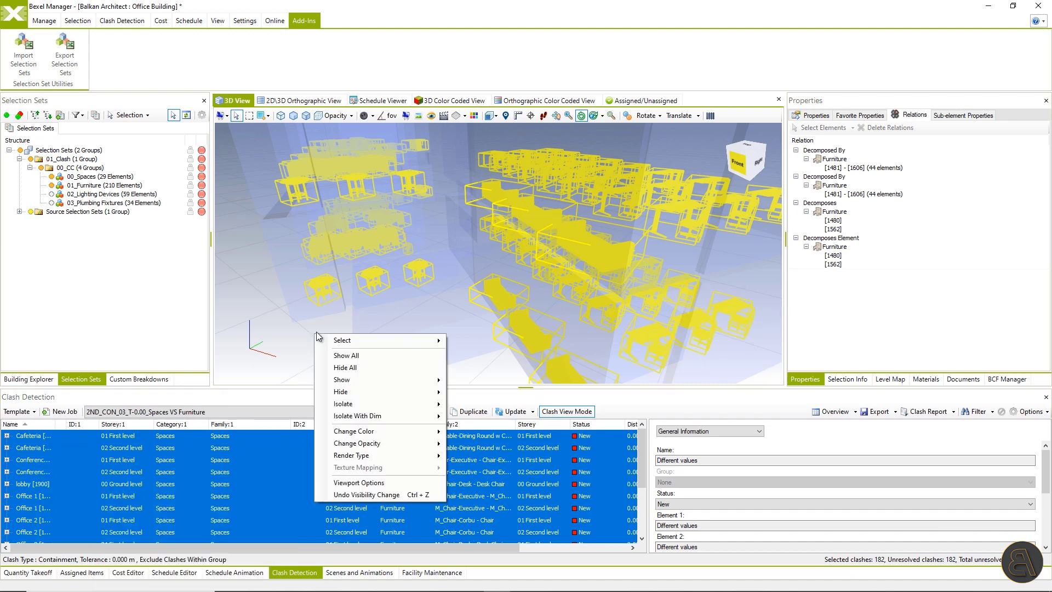
mouse_move(340, 391)
click(477, 400)
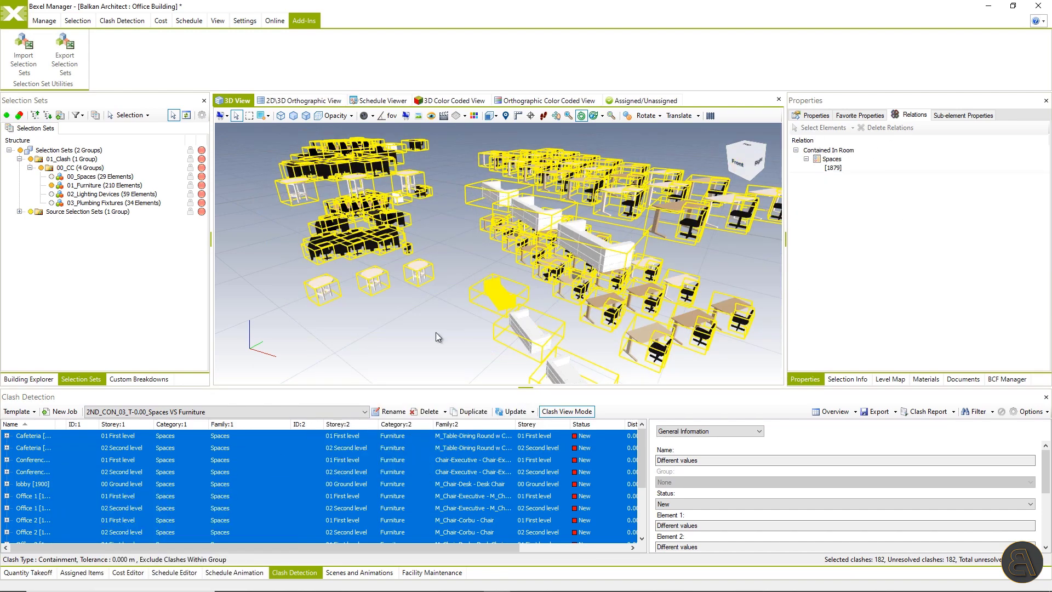
right_click(423, 324)
click(460, 344)
Turn off Clash View Mode, select the furniture elements of all Spaces VS Furniture clashes and isolate them
scroll(611, 253, up, 3)
scroll(548, 285, down, 5)
drag(495, 311, 450, 327)
right_click(39, 460)
mouse_move(82, 517)
click(247, 541)
right_click(333, 218)
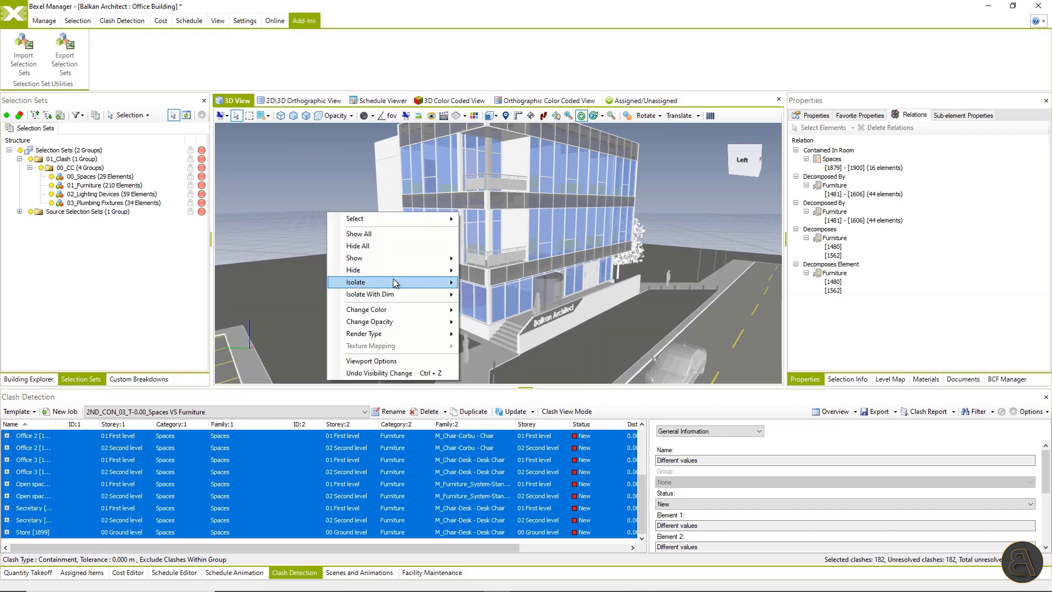
mouse_move(395, 283)
click(482, 282)
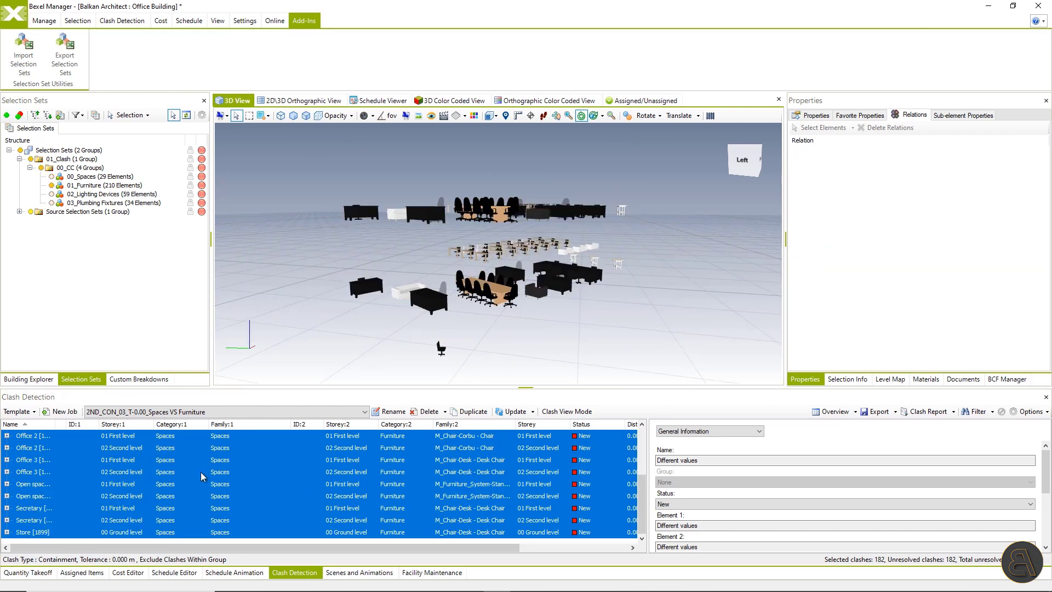
Select the lighting fixtures of the 2ND_CON_02_T-0.50_Spaces VS Lighting Devices clashes and show them alongside the isolated furniture
click(158, 412)
click(165, 431)
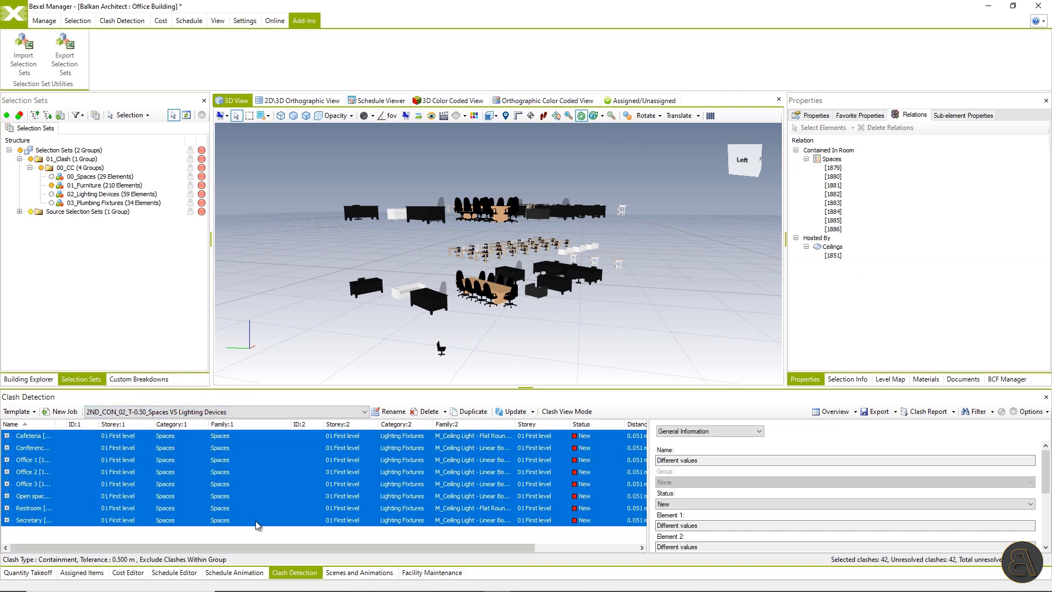
right_click(327, 302)
mouse_move(416, 349)
click(478, 349)
Show the plumbing fixtures of the 2ND_CON_01_T-0.50_Spaces VS Plumbing Features clashes too and select all visible elements
click(157, 412)
click(164, 424)
right_click(43, 466)
mouse_move(110, 526)
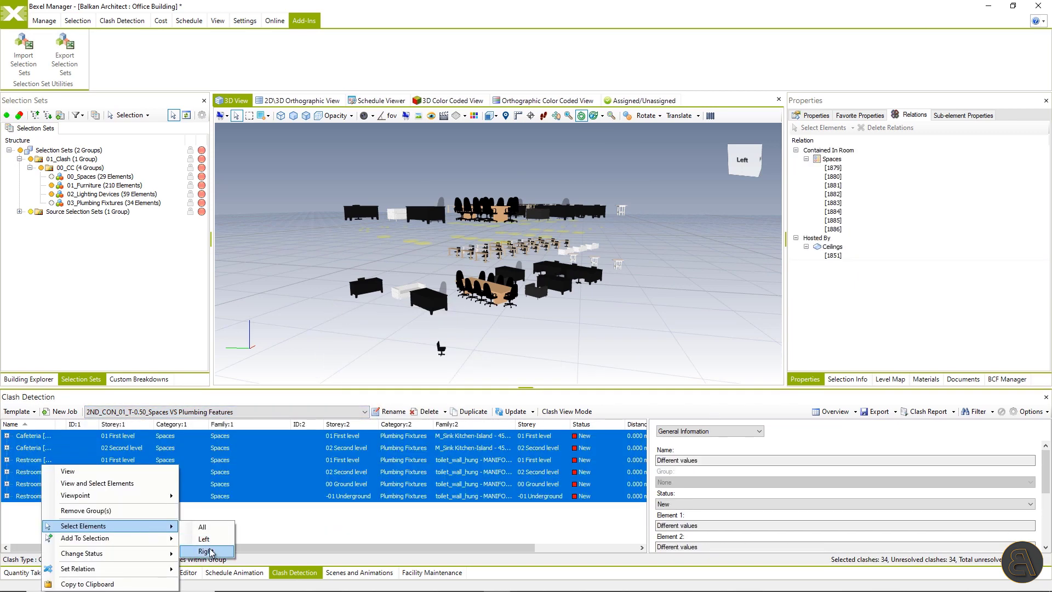
click(206, 551)
right_click(352, 310)
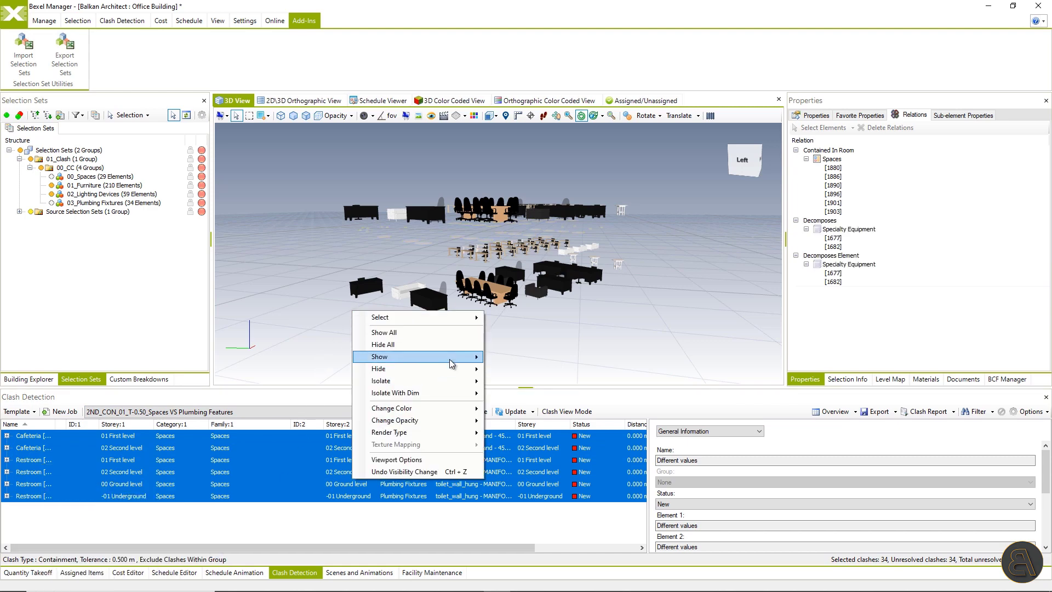
mouse_move(450, 362)
click(511, 357)
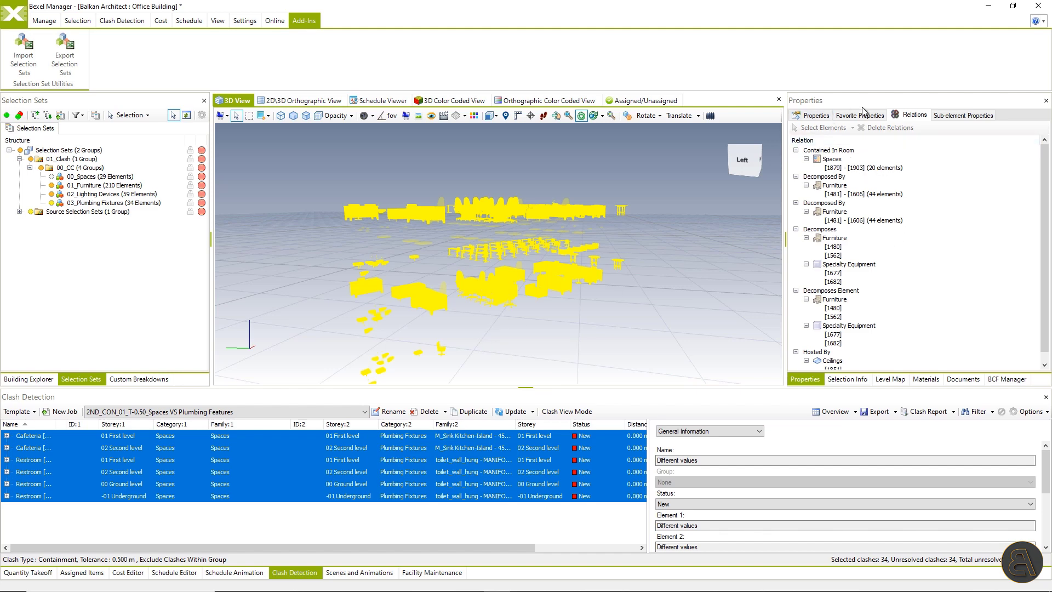
Run the Element Space Name Script from the API Console on the selected elements and close the console
click(816, 116)
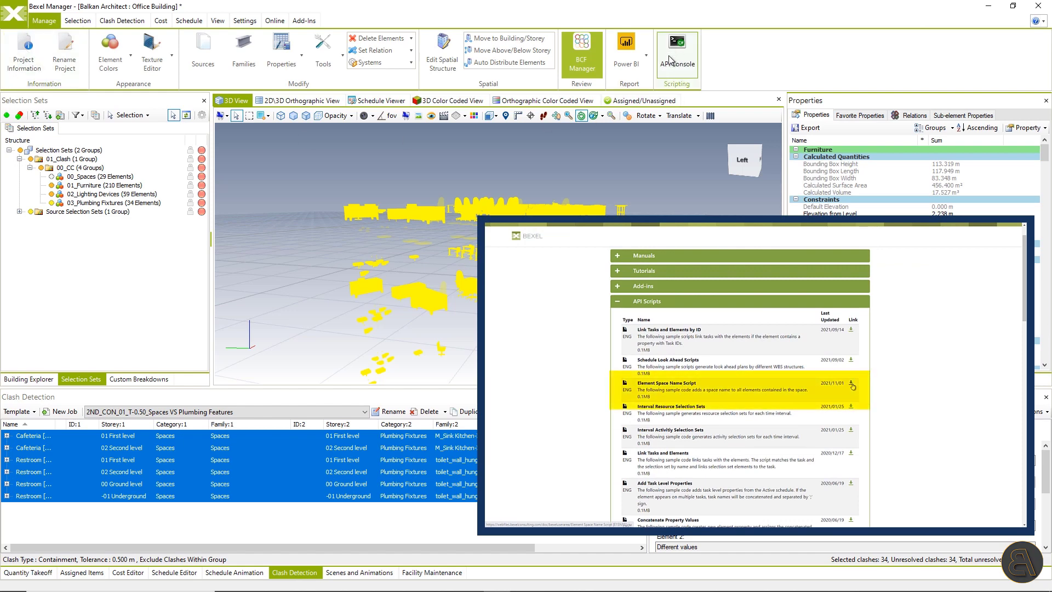
click(670, 59)
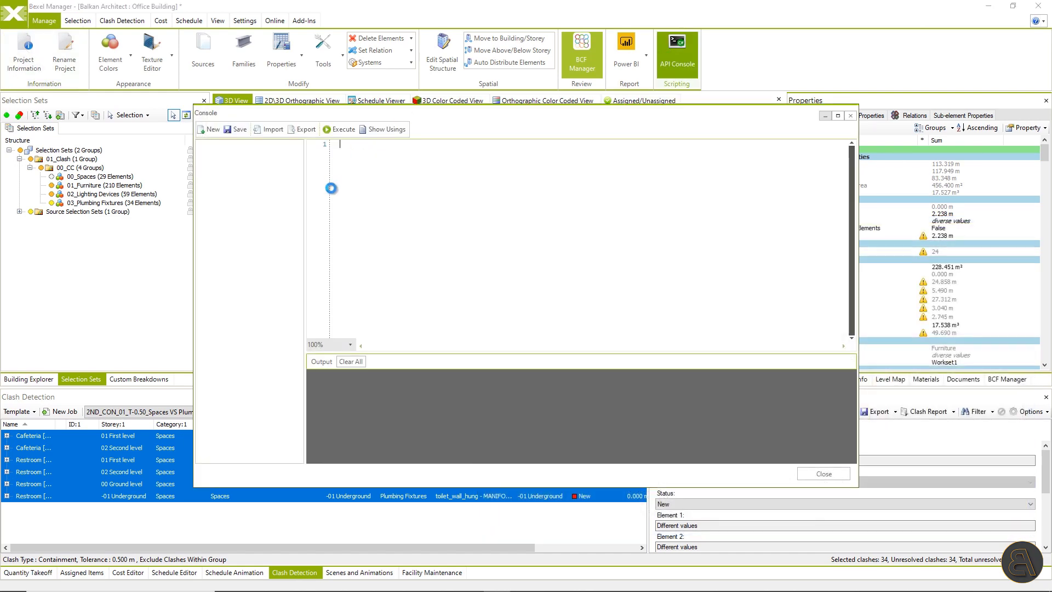
click(272, 158)
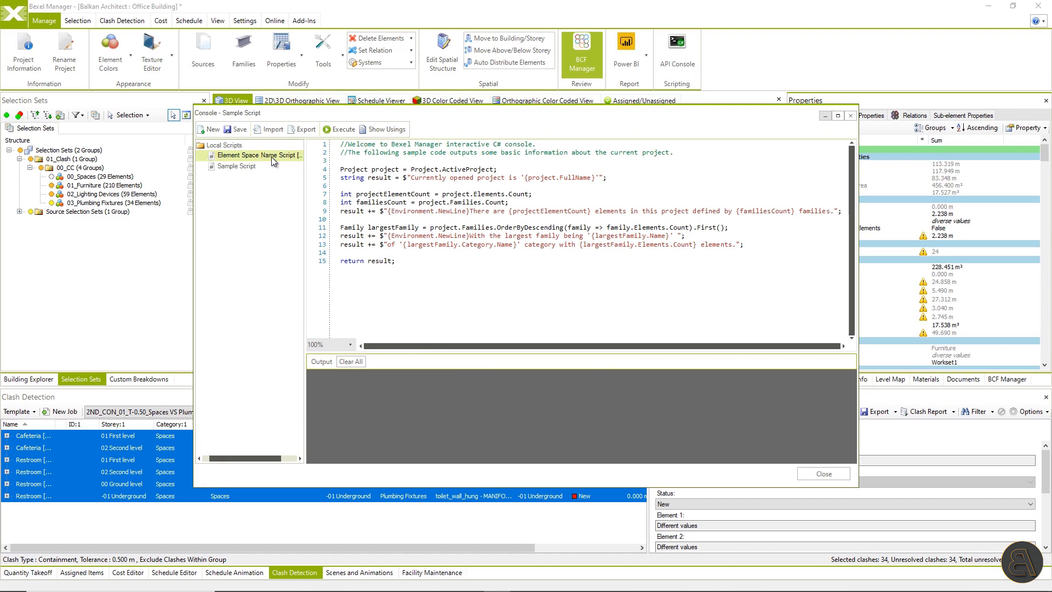
click(342, 130)
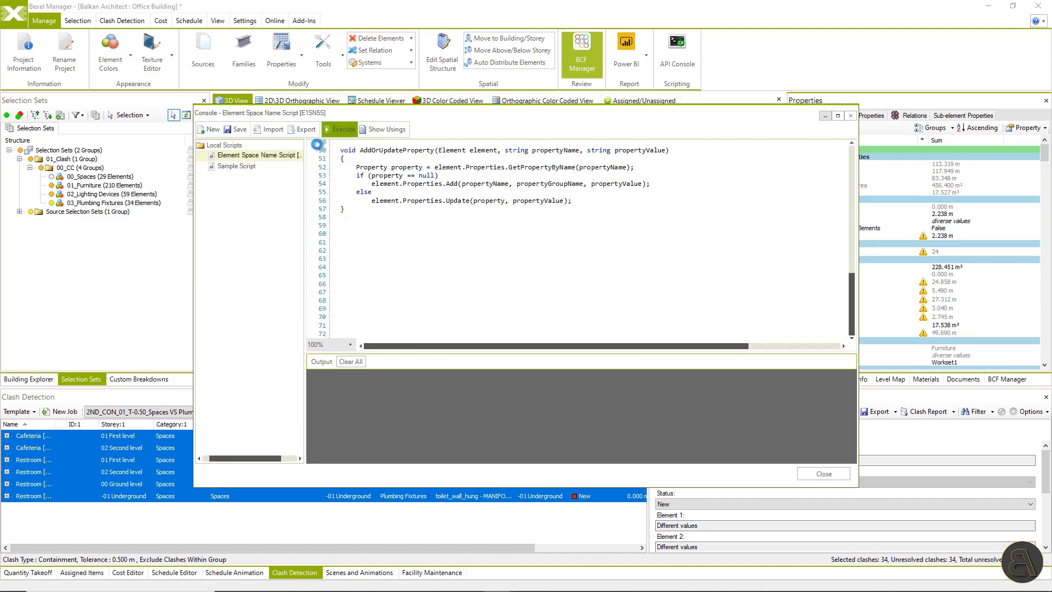
click(824, 474)
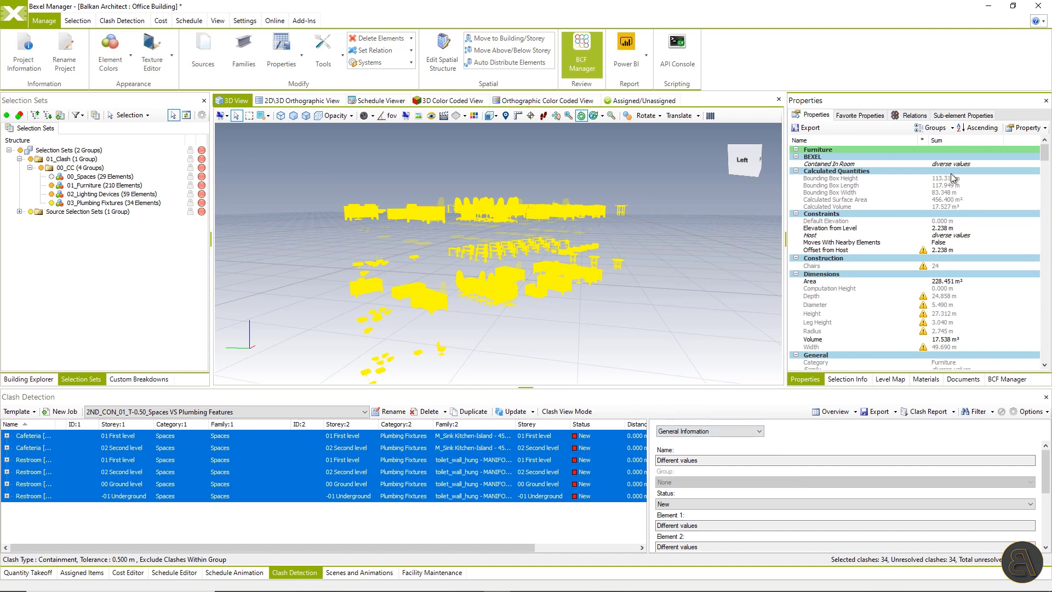
Check the Contained In Room property of individual furniture elements and select all visible elements again
click(586, 274)
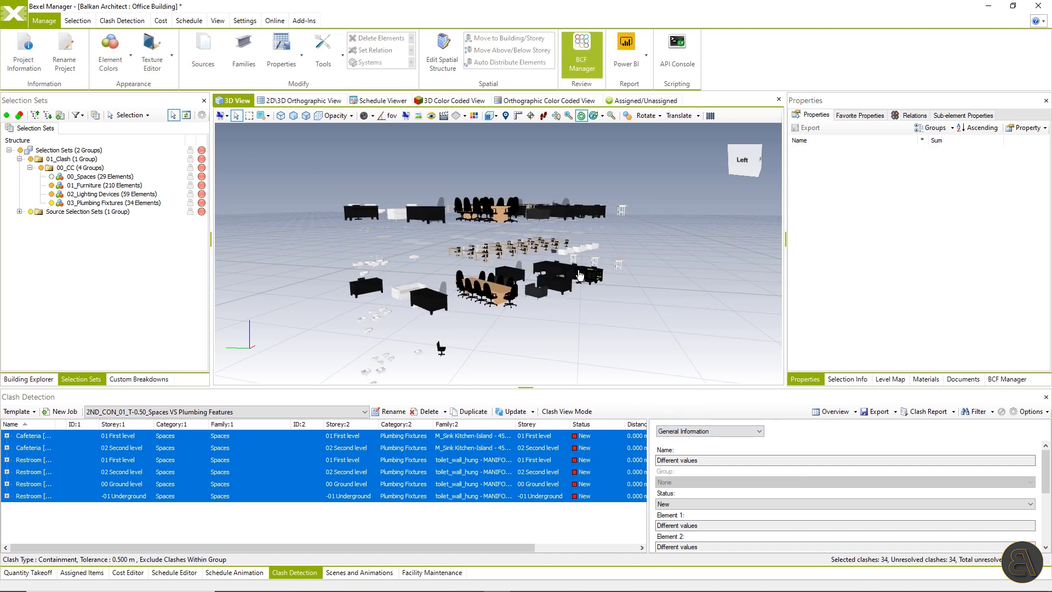
click(621, 211)
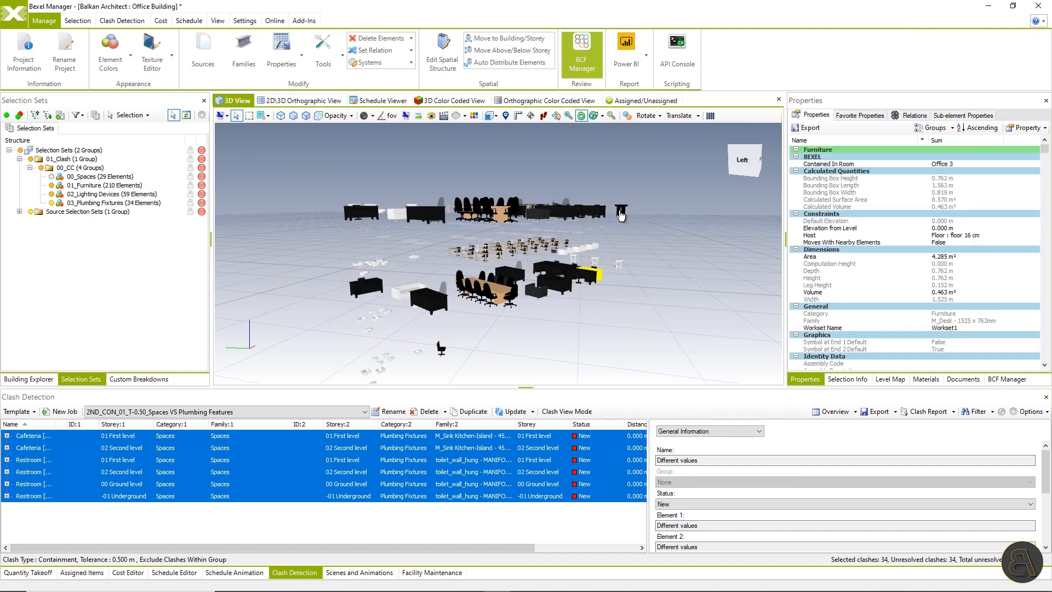
click(487, 259)
key(ctrl+a)
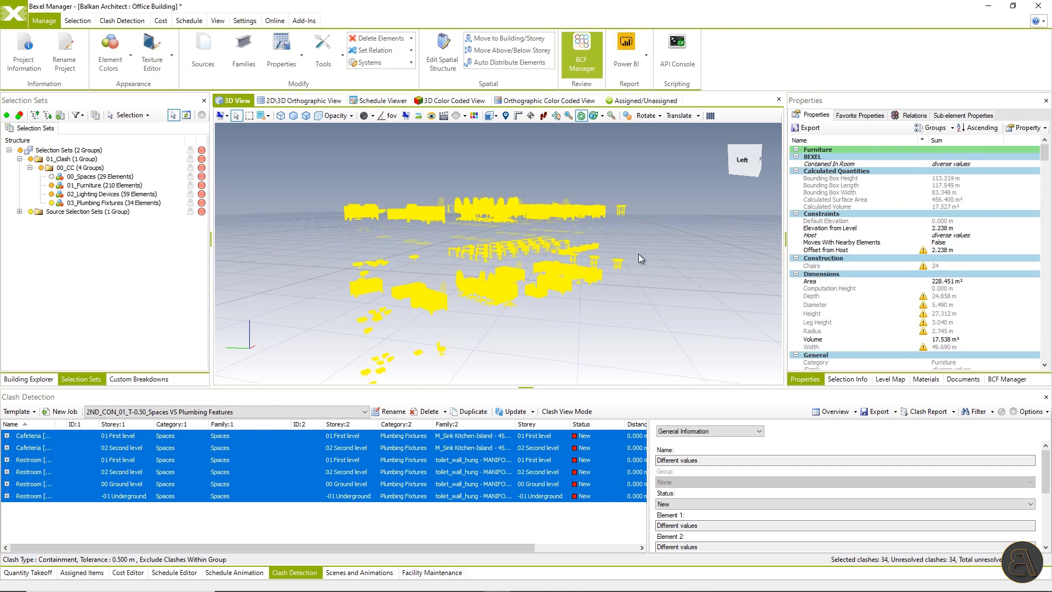
List the existing values of the Contained In Room property for the Furniture category and close the list
right_click(969, 163)
click(879, 252)
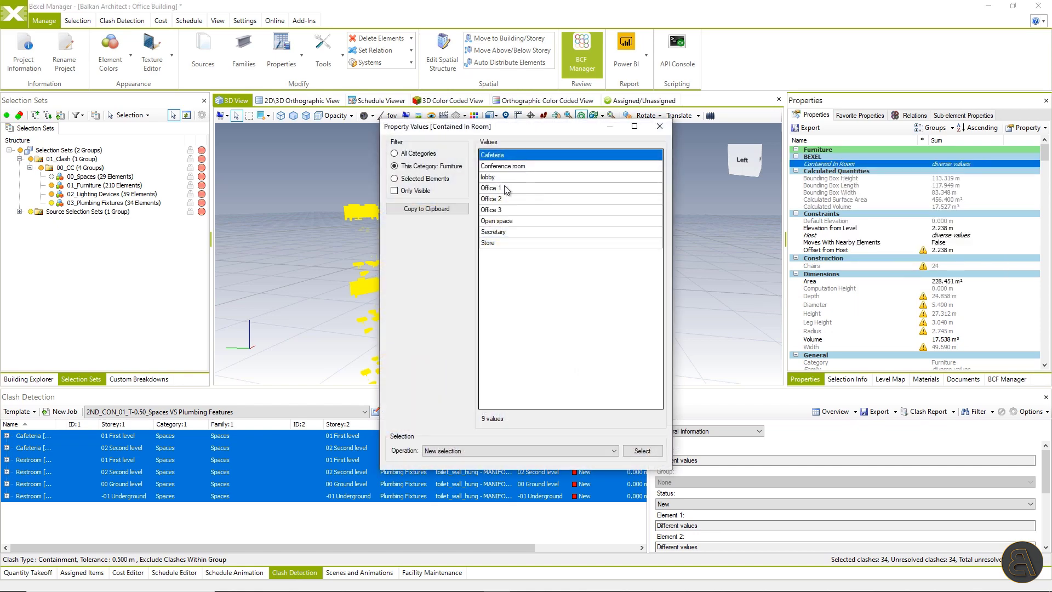
click(660, 127)
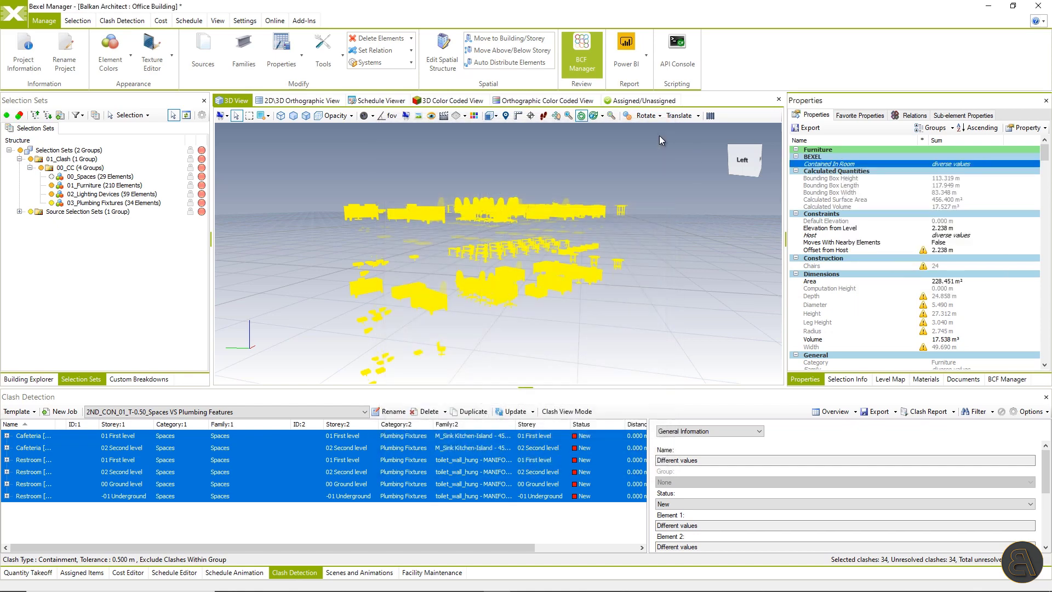
Export only the Contained In Room property of the furniture, furniture systems, lighting and plumbing fixtures to an Excel file named Contained in Room property
click(812, 132)
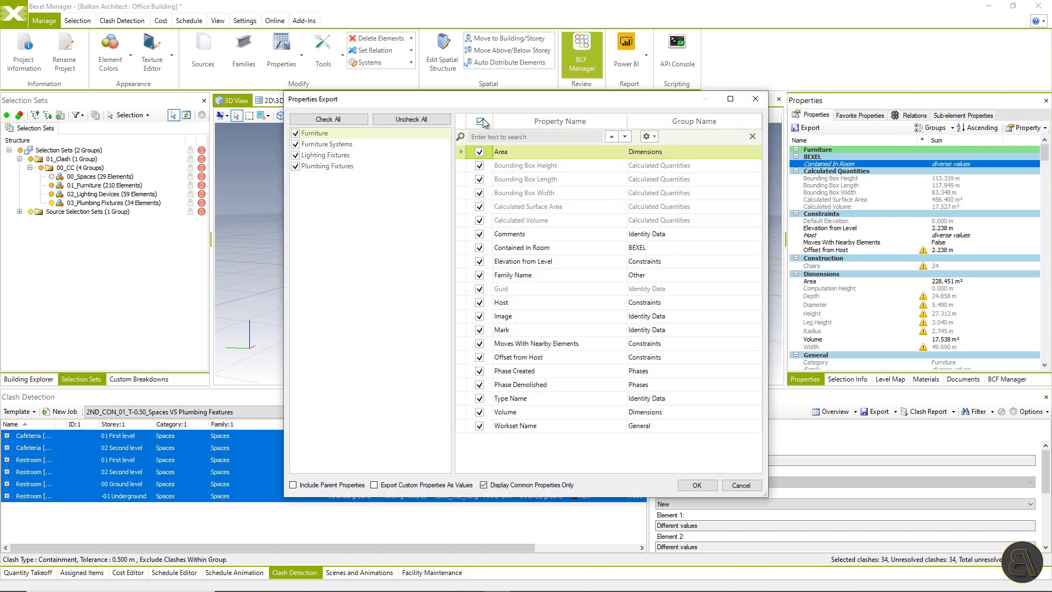
click(328, 144)
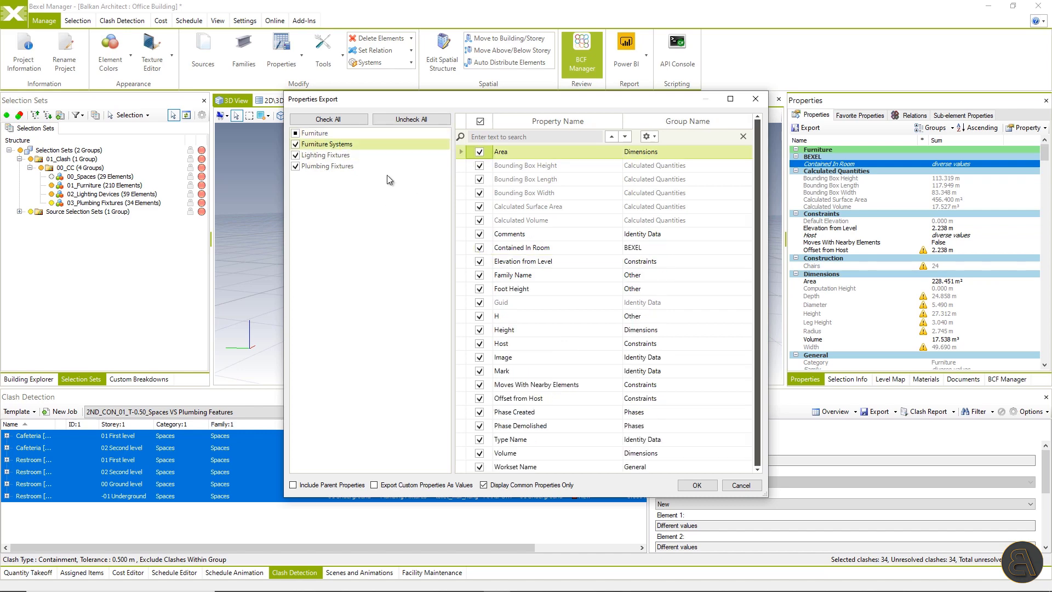
click(331, 155)
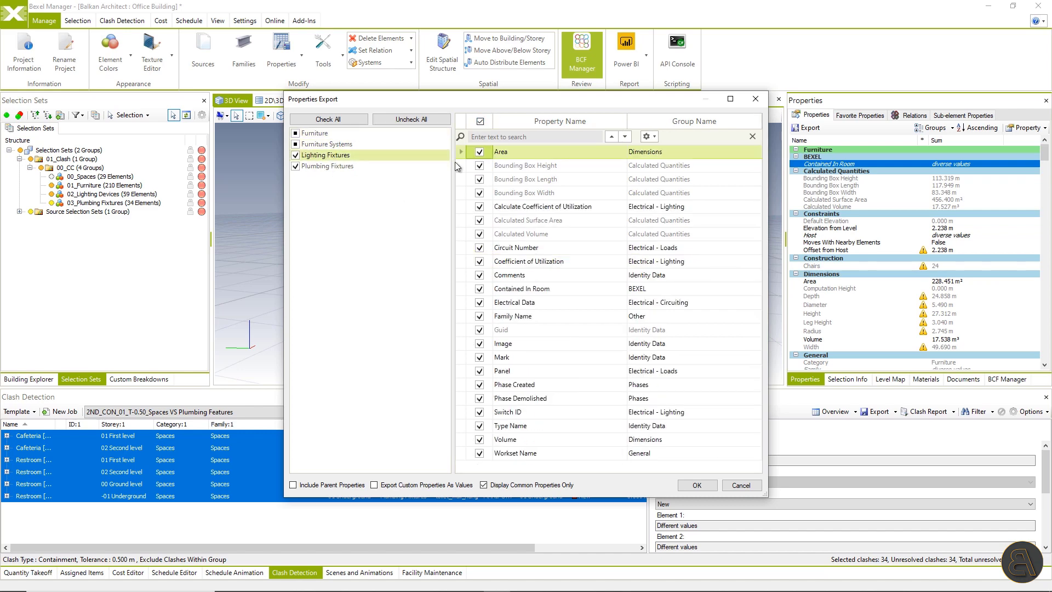
click(479, 288)
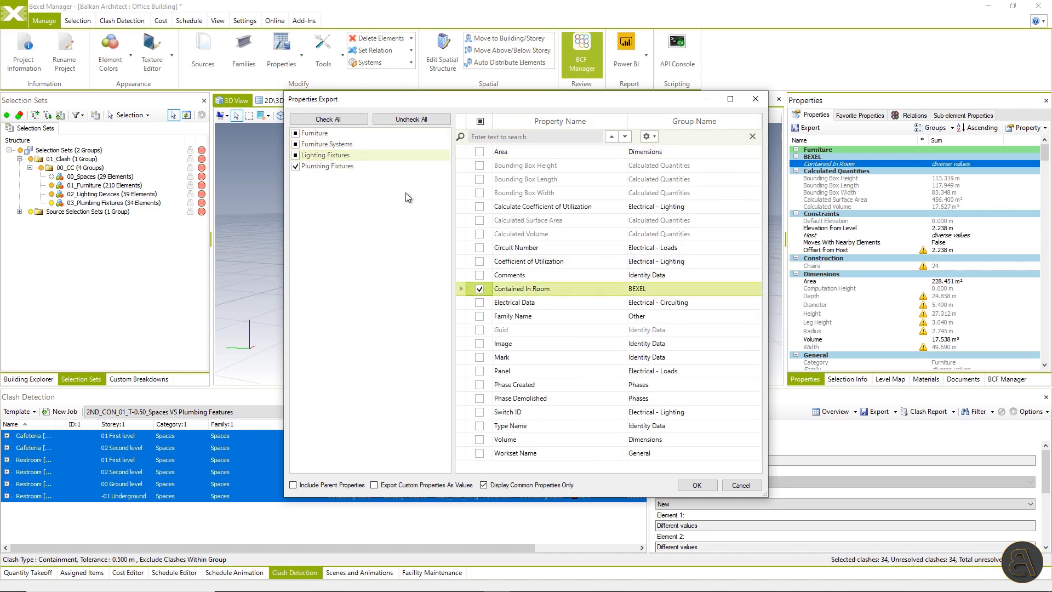
click(327, 166)
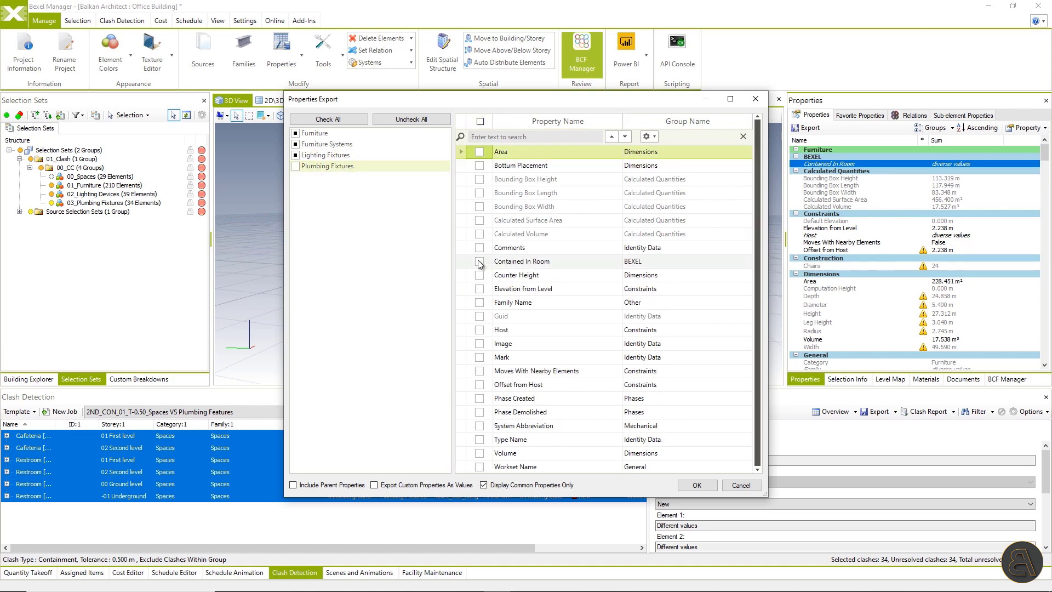
click(696, 485)
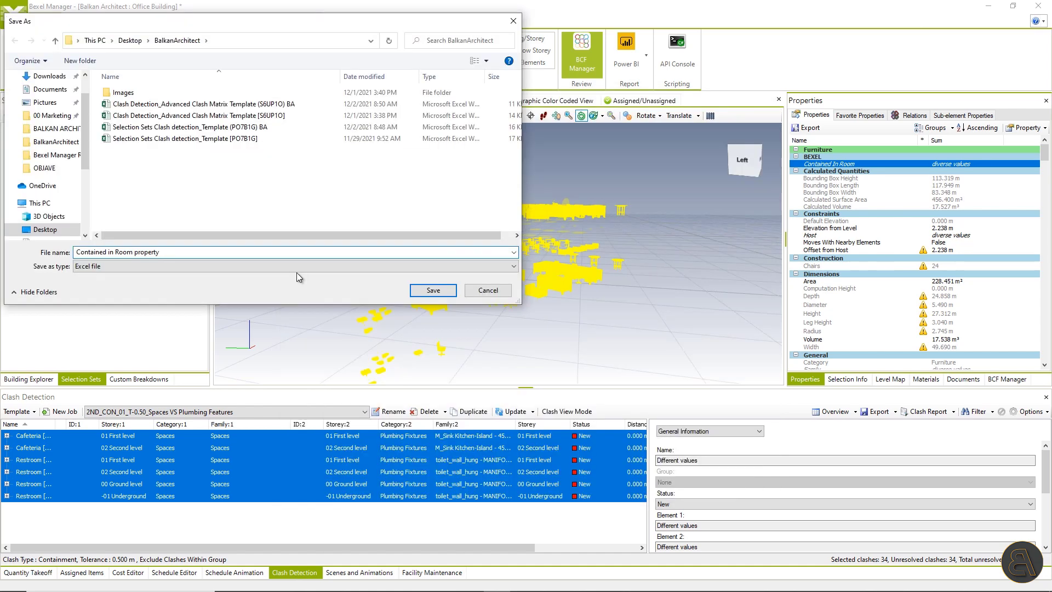
click(433, 291)
In the exported Excel workbook, widen the columns of the Furniture sheet and look through the Contained In Room values
drag(84, 117, 119, 122)
drag(49, 116, 137, 117)
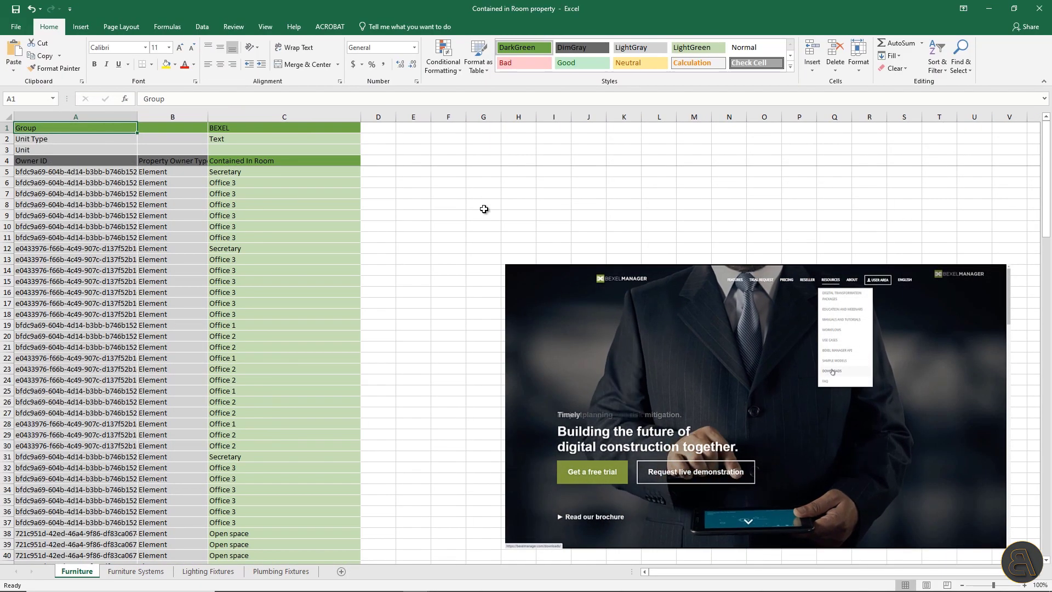
drag(1044, 187, 1027, 212)
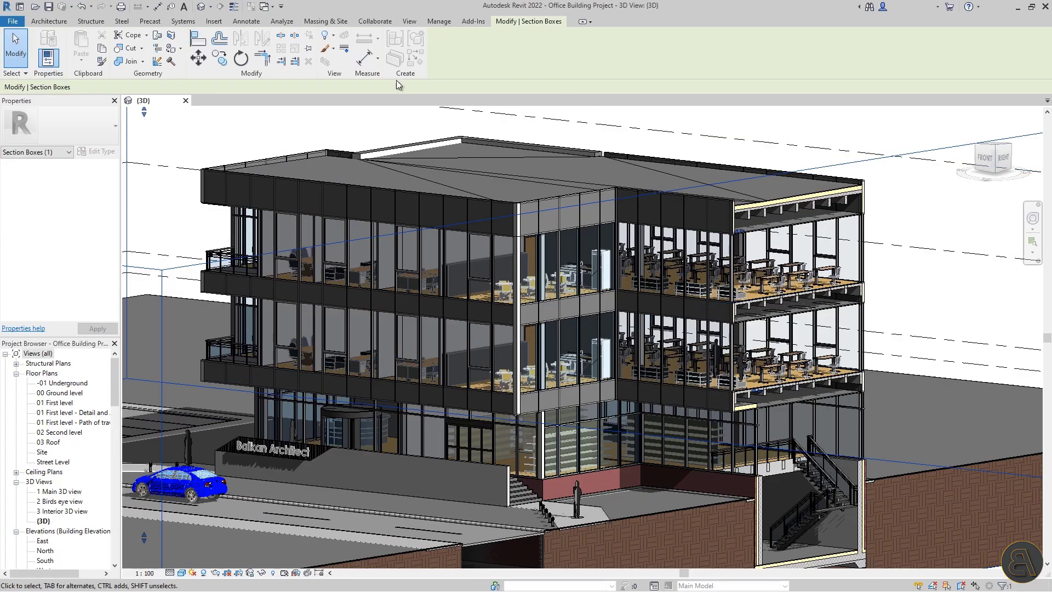
In Revit, import the properties from Contained in Room property.xlsx with the BEXEL add-in and close the import dialog
click(472, 21)
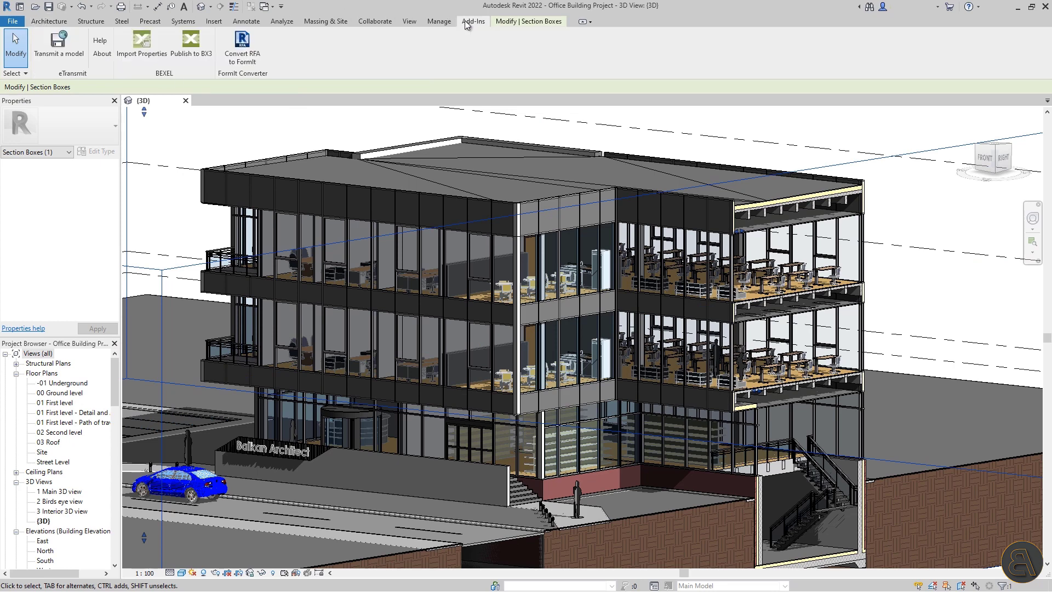
click(148, 56)
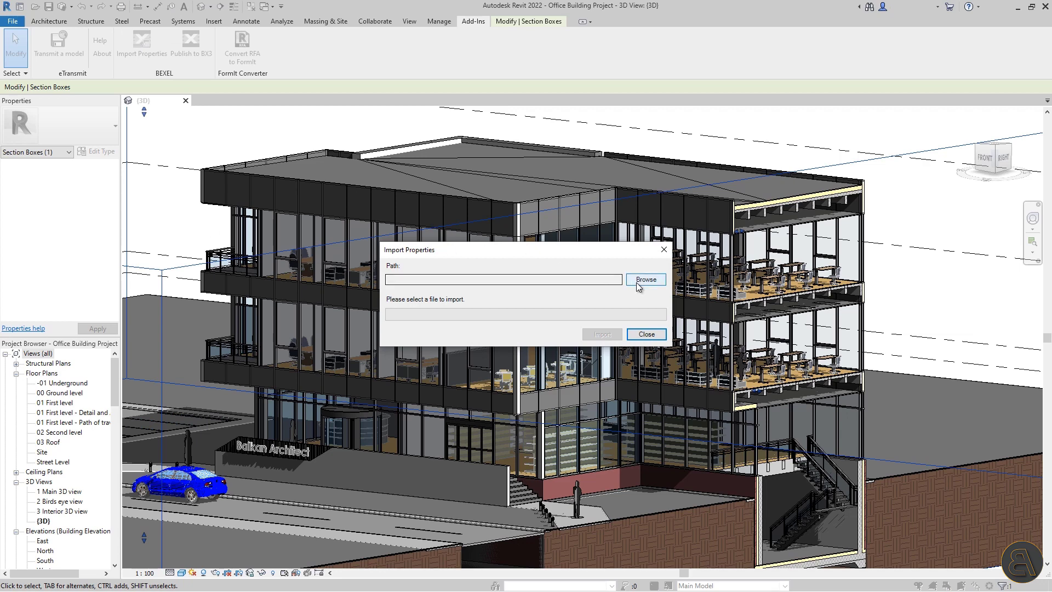
click(646, 280)
click(775, 435)
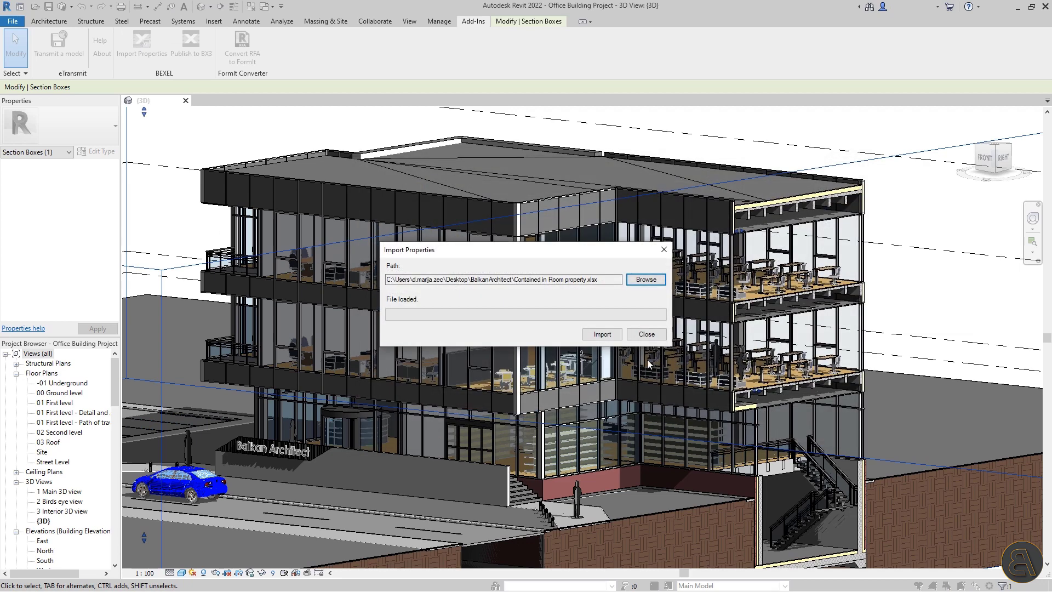
click(606, 335)
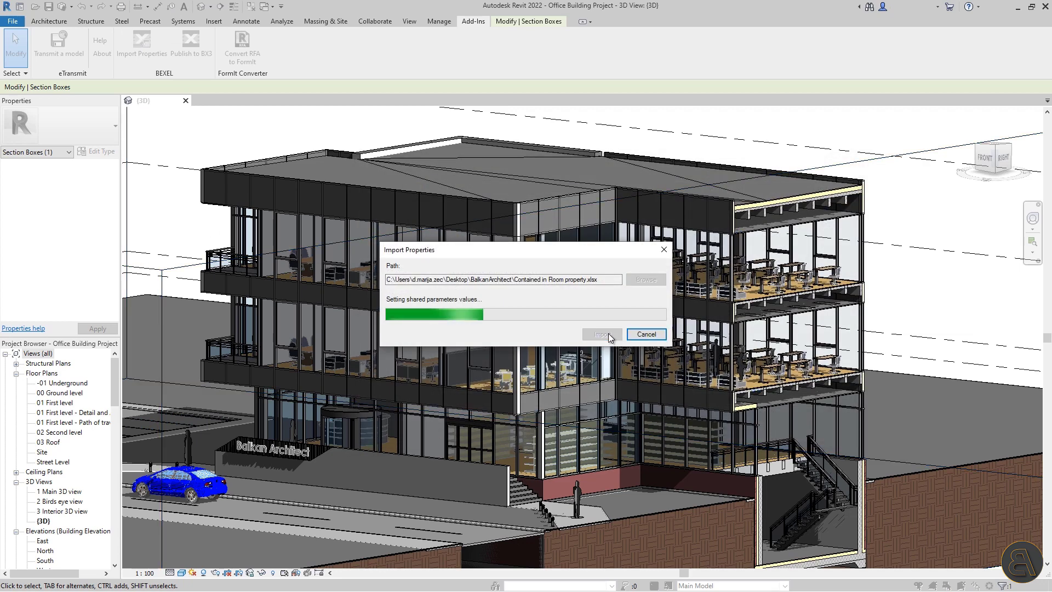
click(647, 334)
Enlarge the Properties palette and inspect the properties of the furniture in a standing desk with chair group
drag(120, 325, 189, 321)
drag(110, 337, 111, 431)
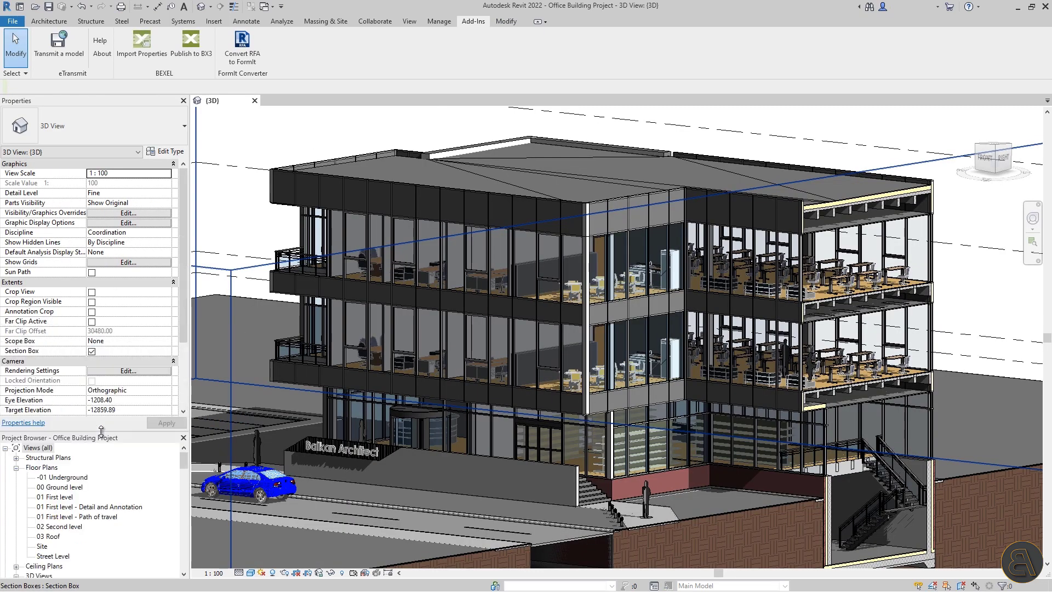
click(808, 386)
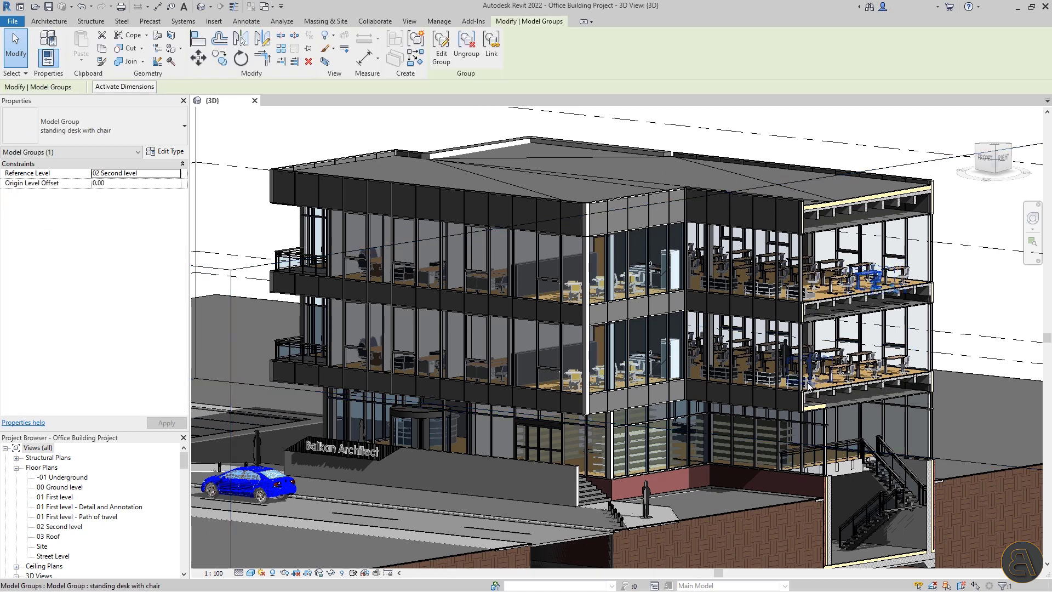
scroll(808, 385, up, 5)
click(806, 378)
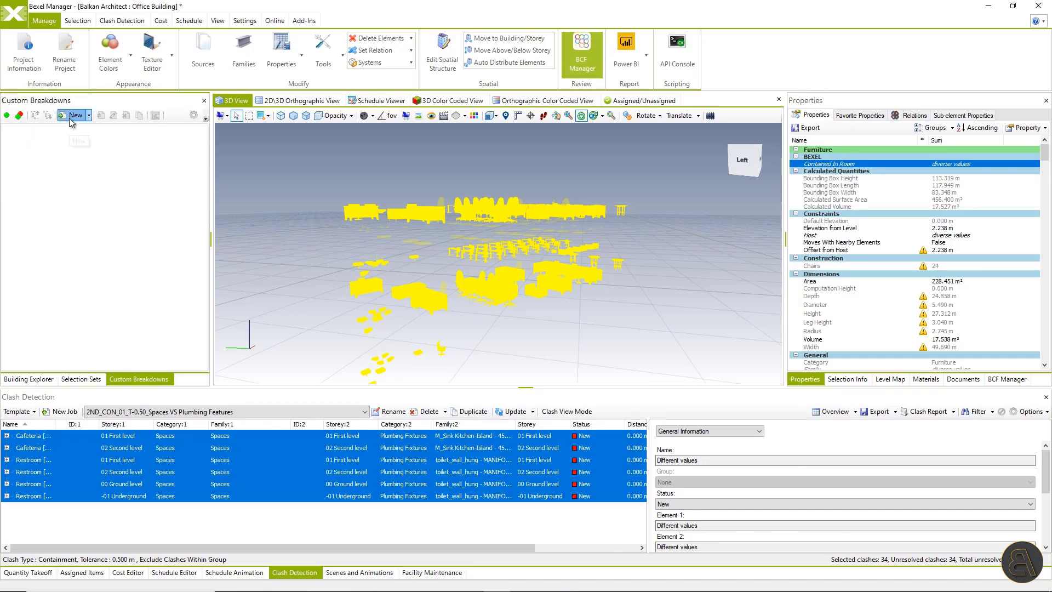
In Bexel Manager, start a new custom breakdown of the selected elements with a rule grouping them by the Contained In Room property
click(76, 115)
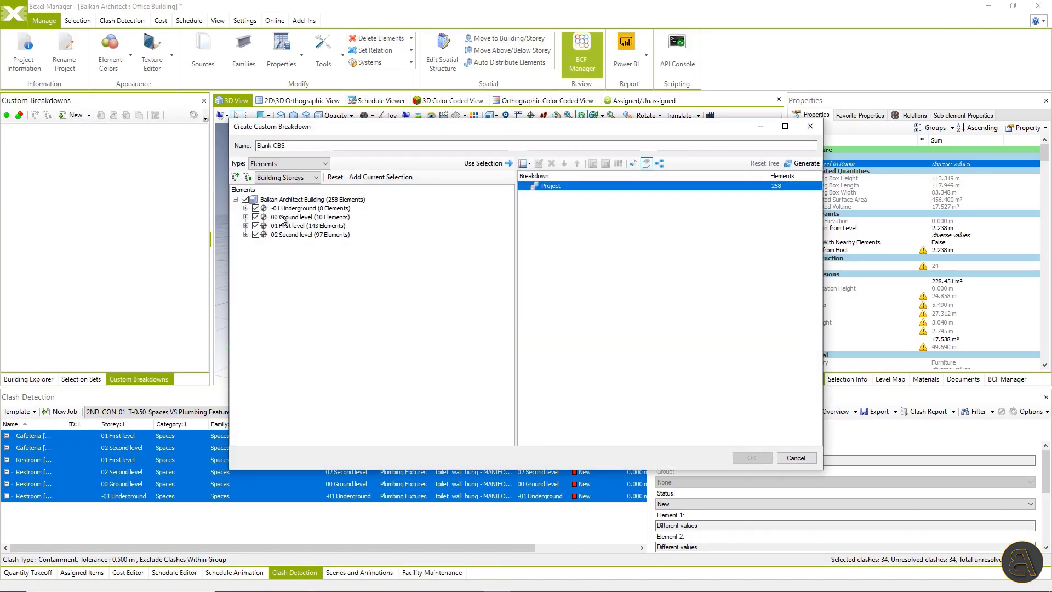
right_click(547, 186)
mouse_move(647, 192)
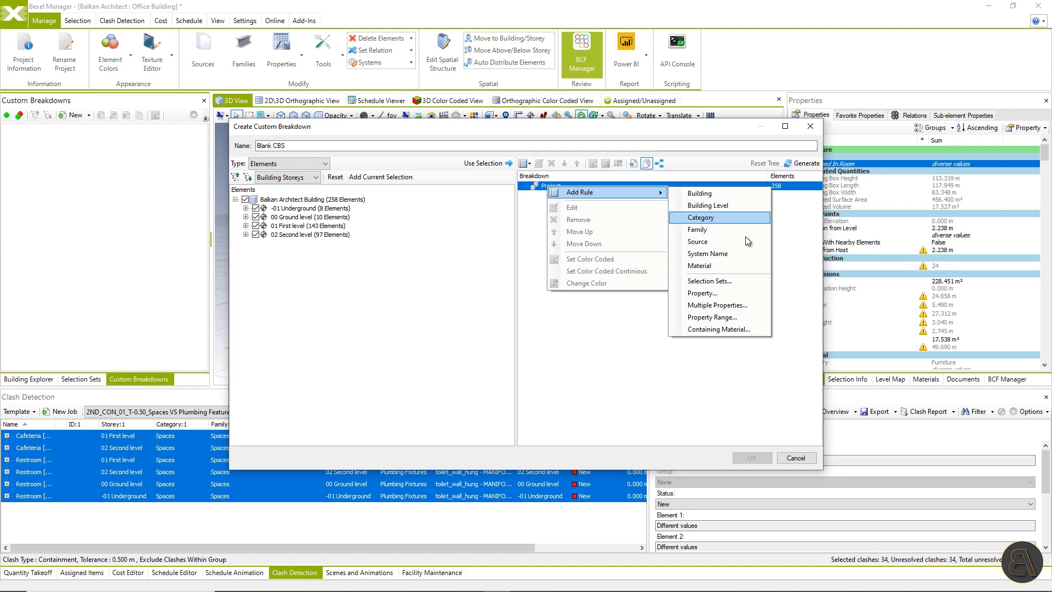
click(739, 301)
text(cont)
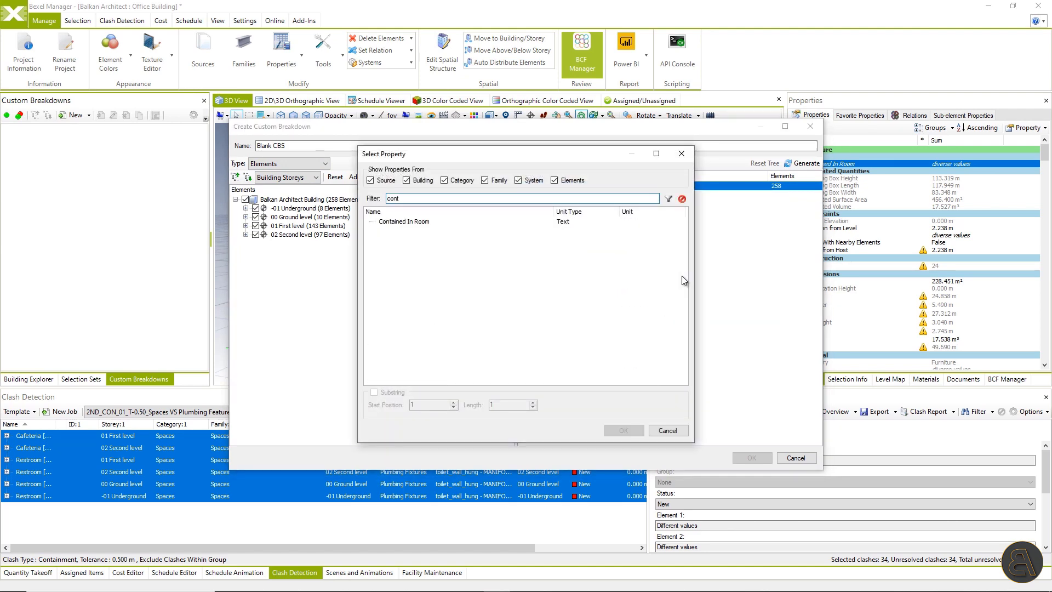
click(391, 223)
click(624, 430)
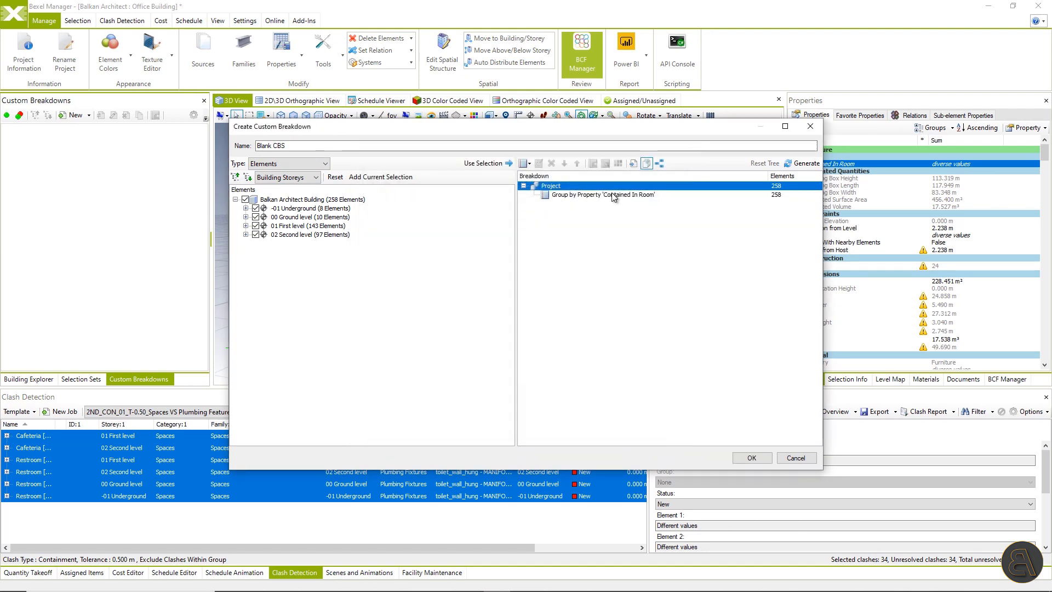
Generate the custom breakdown with its room groups color coded and display it in the 3D Color Coded View
click(594, 164)
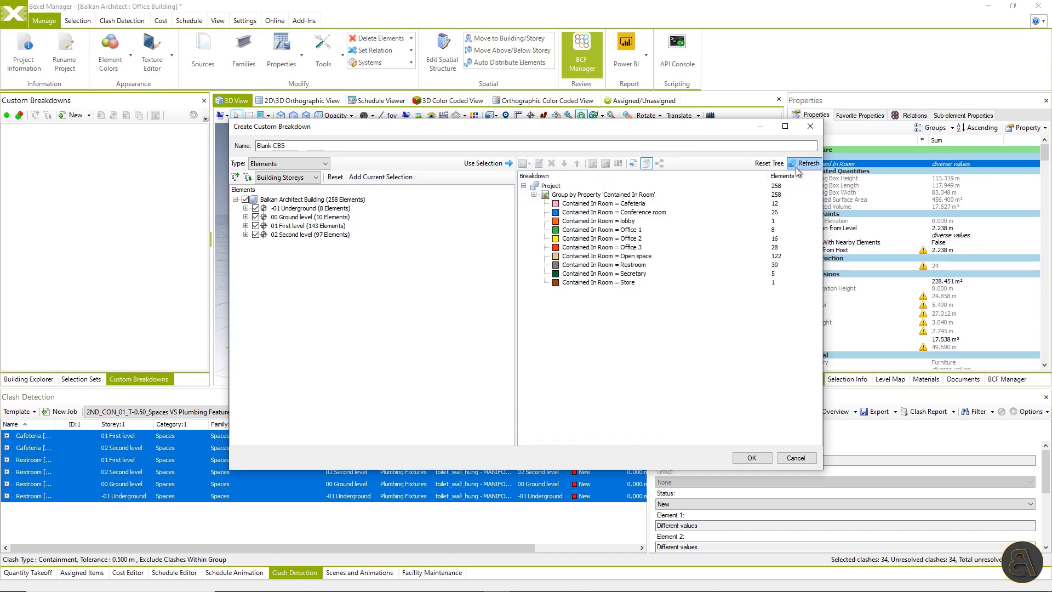
click(752, 456)
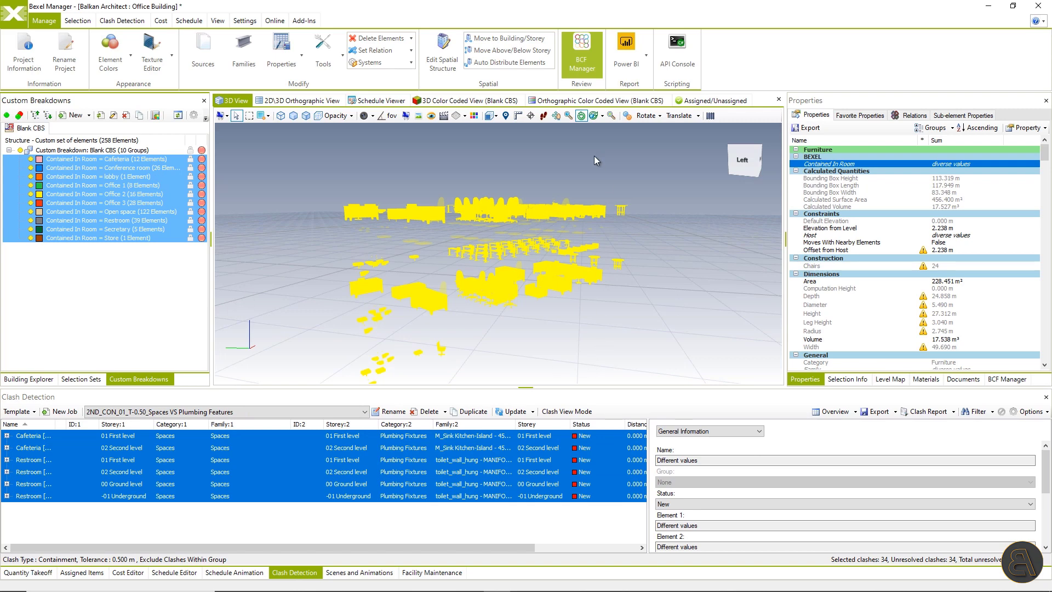
click(570, 322)
click(469, 100)
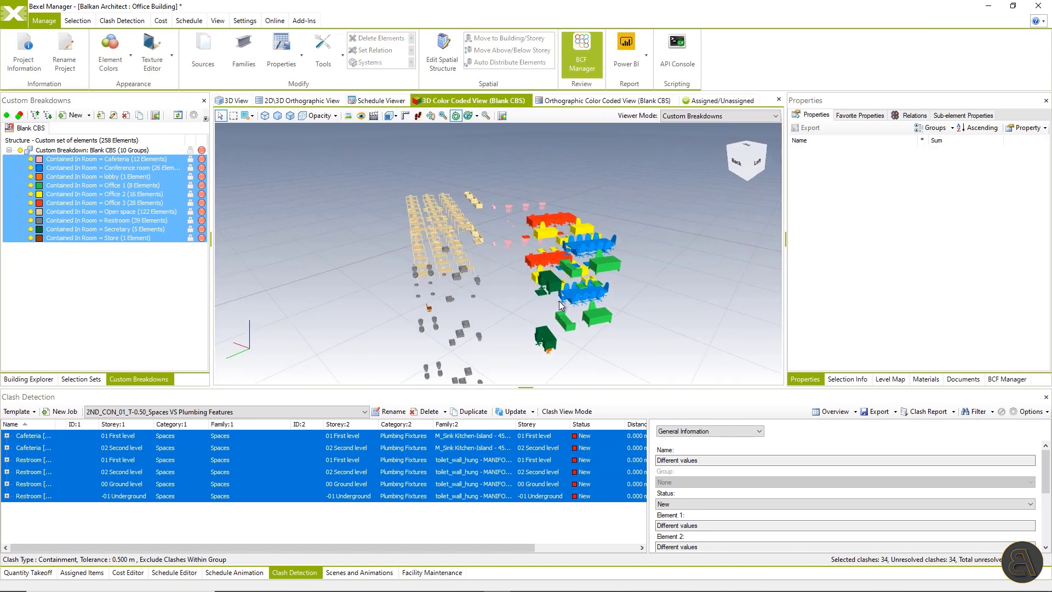